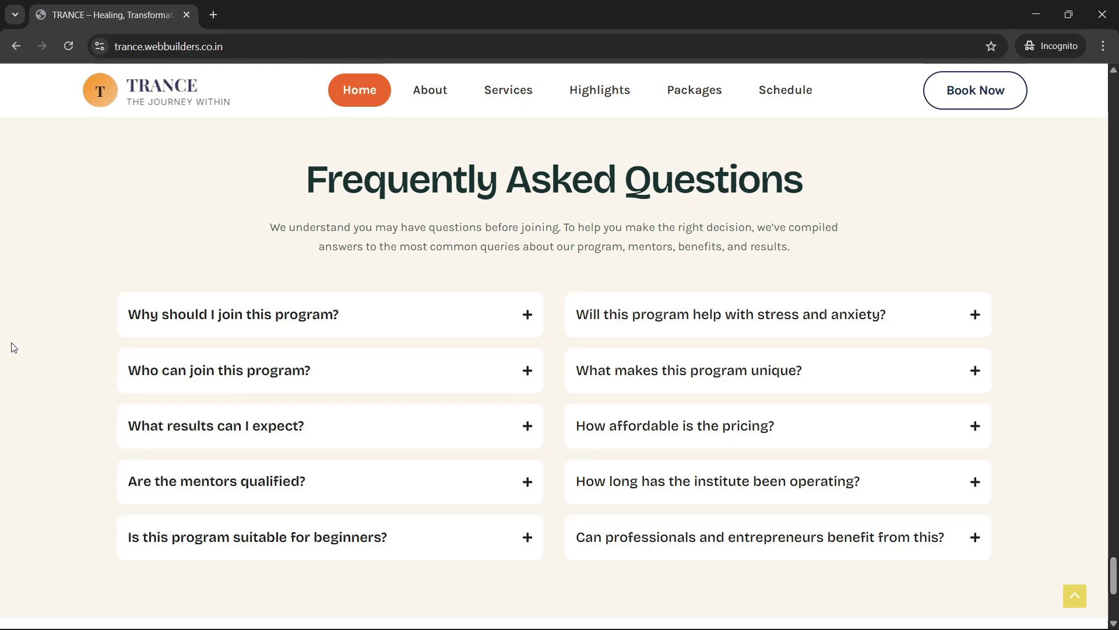
Test the live FAQ accordion by expanding and collapsing the first and 'Who can join this program?' questions.
{"action": "left_click", "coordinate": [266, 317]}
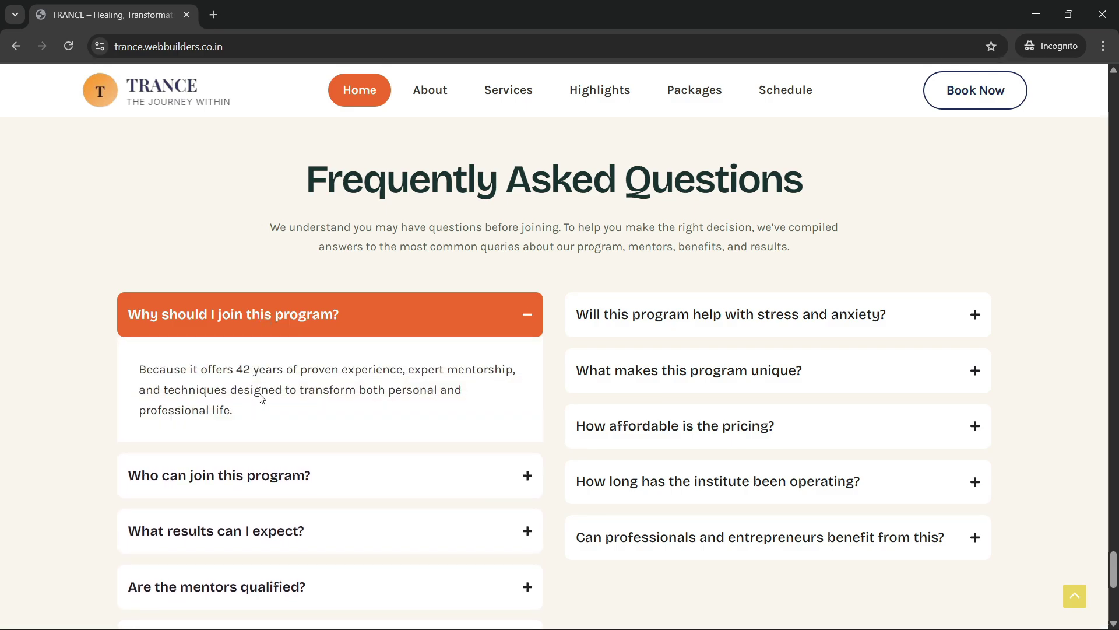
{"action": "left_click", "coordinate": [344, 324]}
{"action": "left_click", "coordinate": [345, 324]}
{"action": "left_click", "coordinate": [345, 324]}
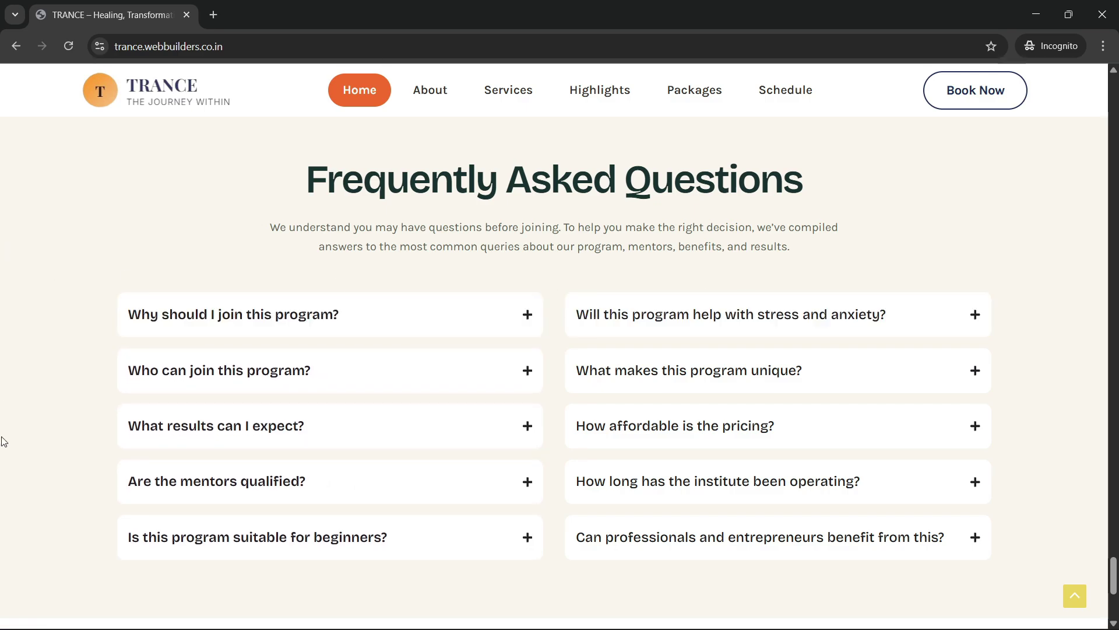
{"action": "left_click", "coordinate": [451, 330]}
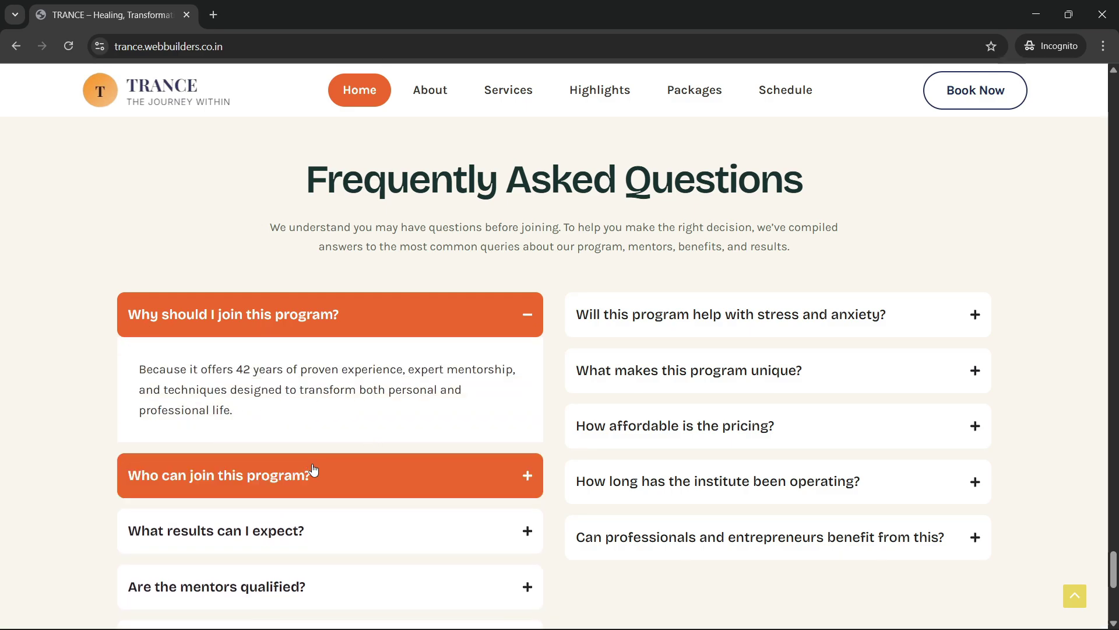
{"action": "scroll", "coordinate": [312, 469], "scroll_direction": "down", "scroll_amount": 1}
{"action": "left_click", "coordinate": [320, 413]}
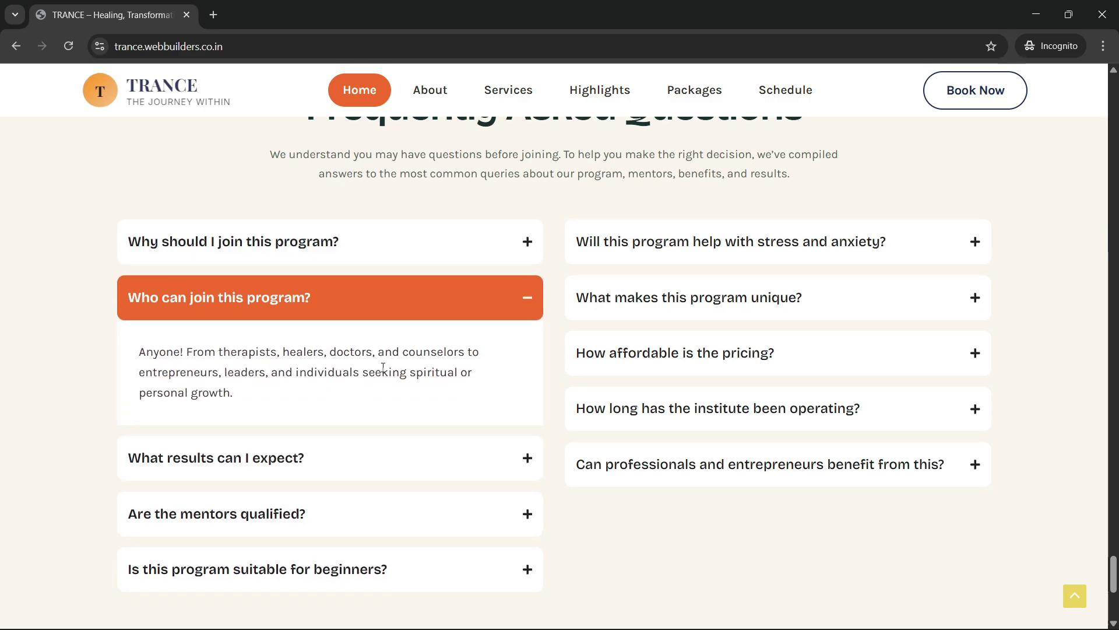
{"action": "left_click", "coordinate": [352, 303]}
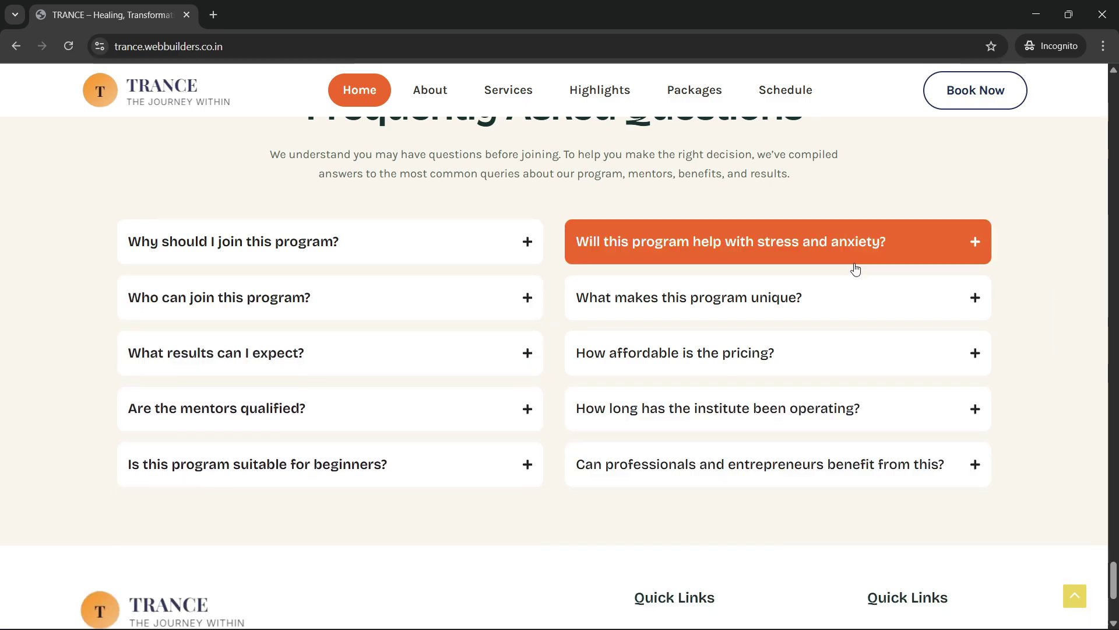
{"action": "scroll", "coordinate": [636, 408], "scroll_direction": "up", "scroll_amount": 1}
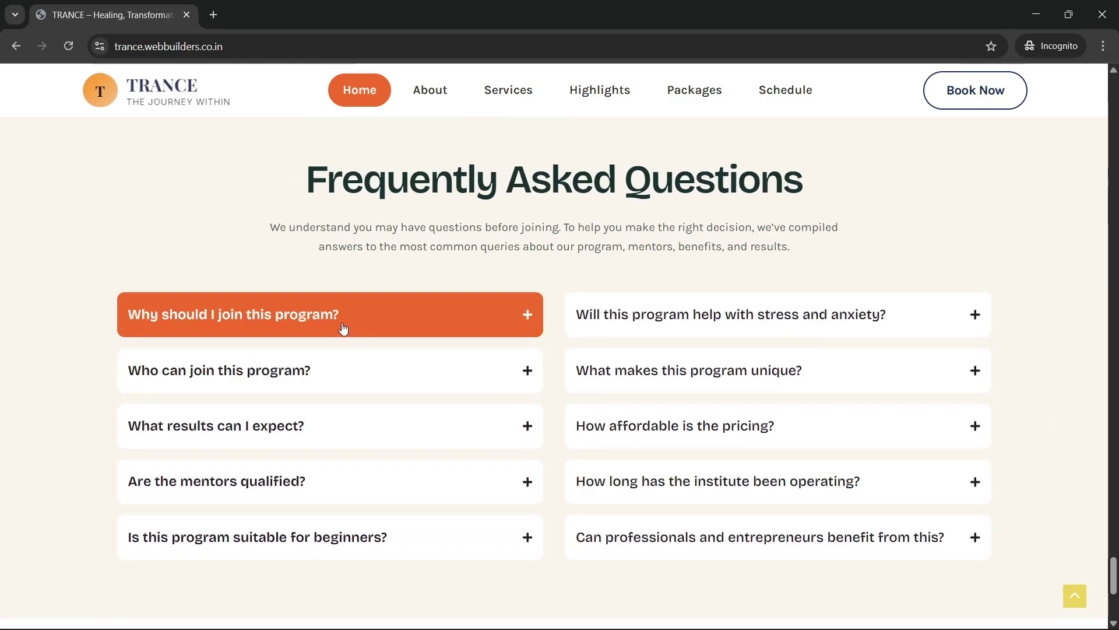
Preview the page at 400px mobile width with developer tools docked beside it.
{"action": "right_click", "coordinate": [205, 268]}
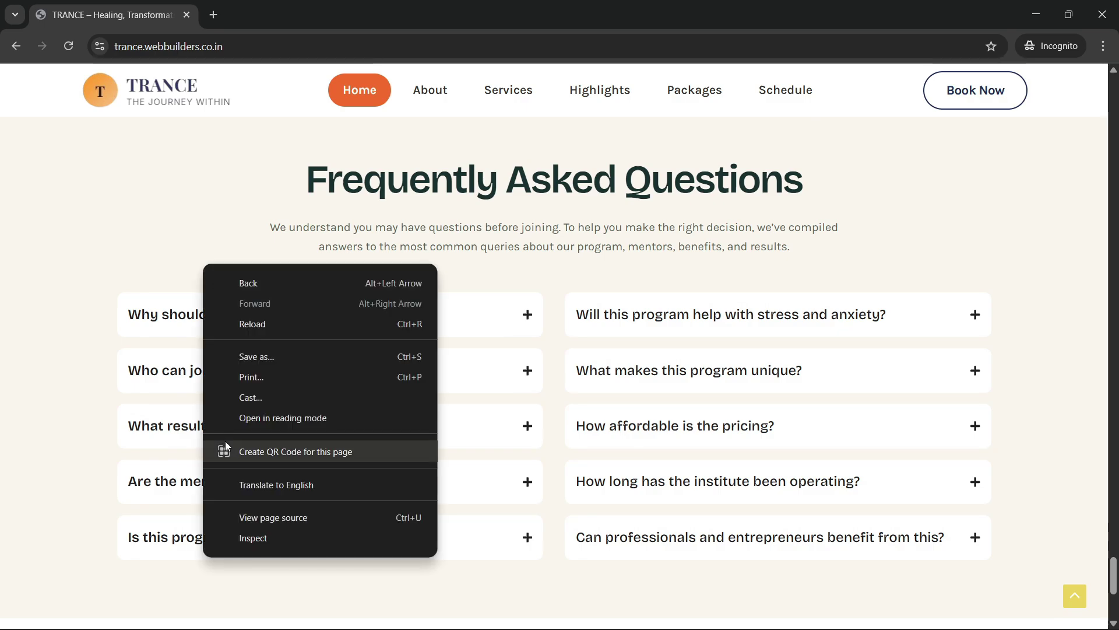
{"action": "left_click", "coordinate": [252, 546]}
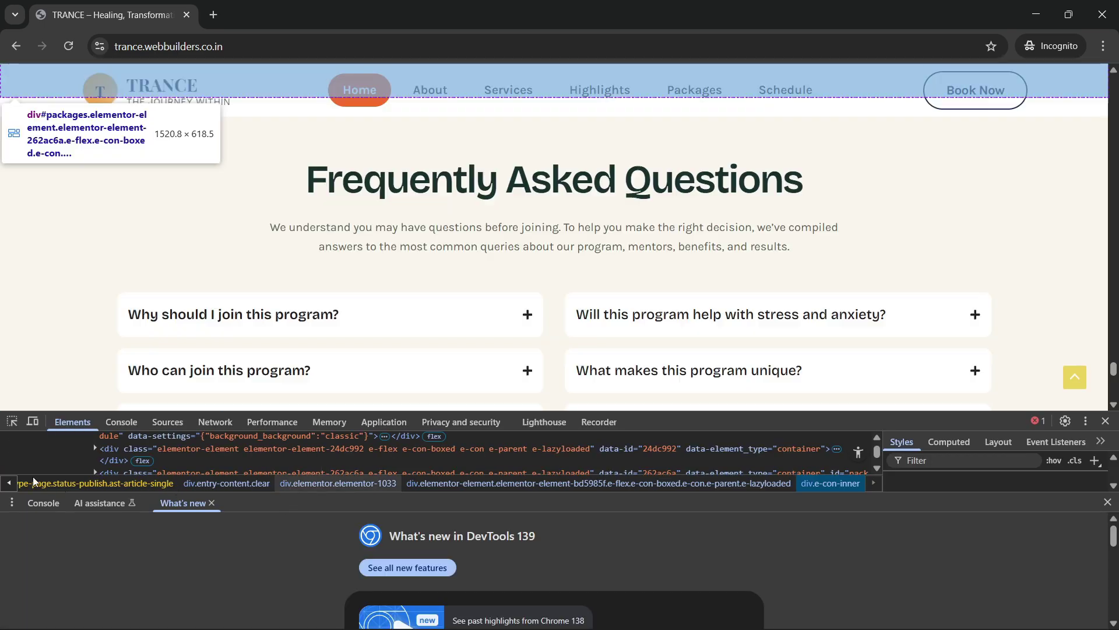
{"action": "left_click", "coordinate": [29, 424]}
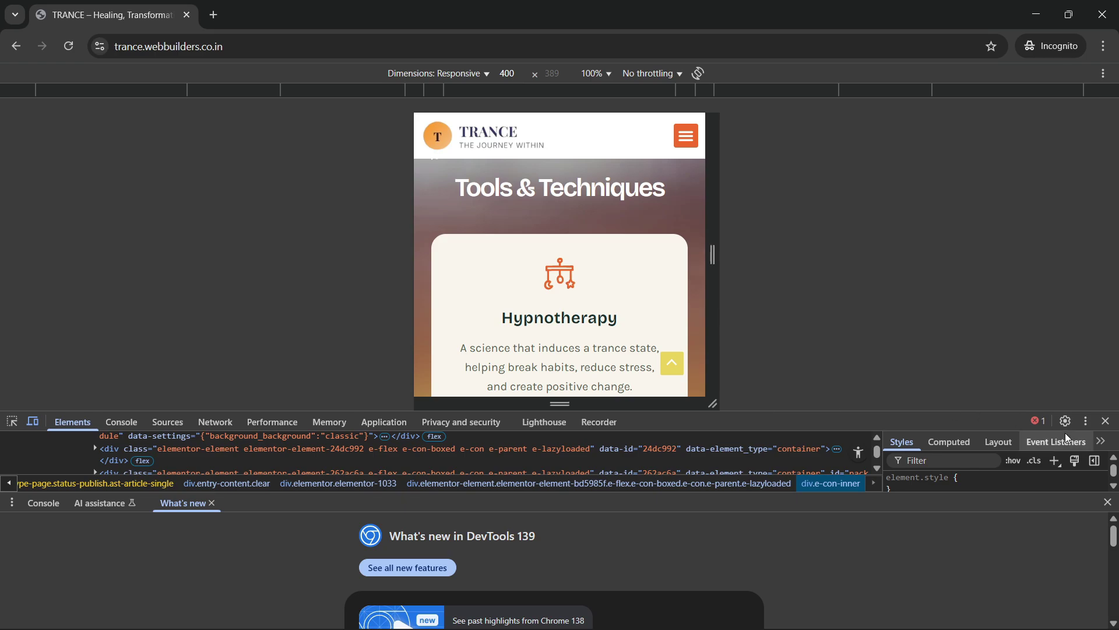
{"action": "left_click", "coordinate": [1085, 421]}
{"action": "left_click", "coordinate": [1096, 448]}
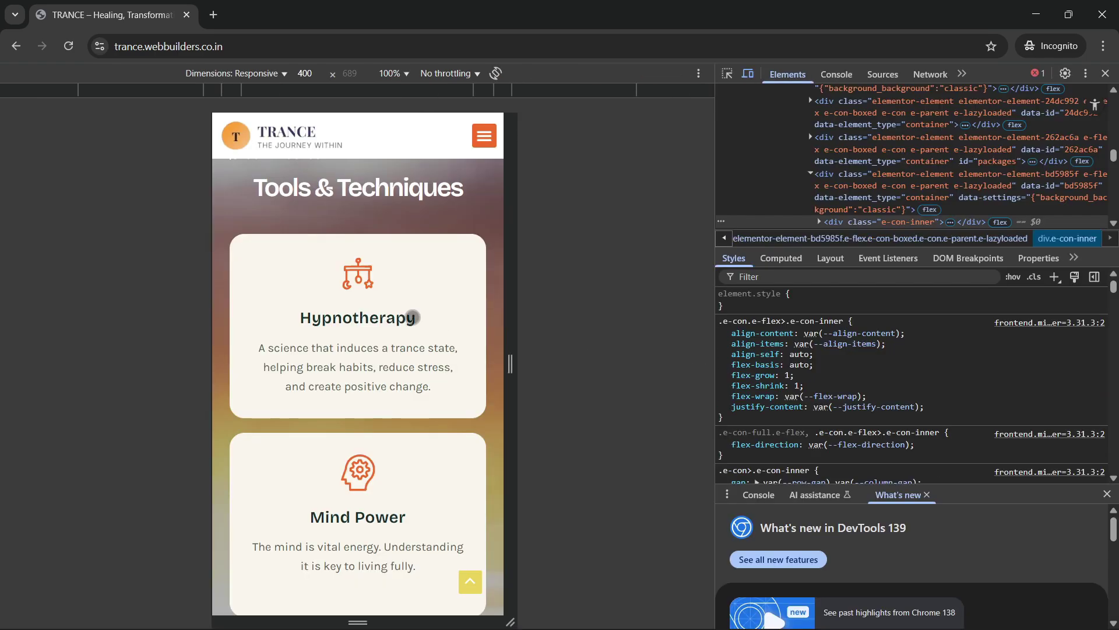
{"action": "scroll", "coordinate": [413, 318], "scroll_direction": "up", "scroll_amount": 2}
{"action": "scroll", "coordinate": [405, 489], "scroll_direction": "down", "scroll_amount": 7}
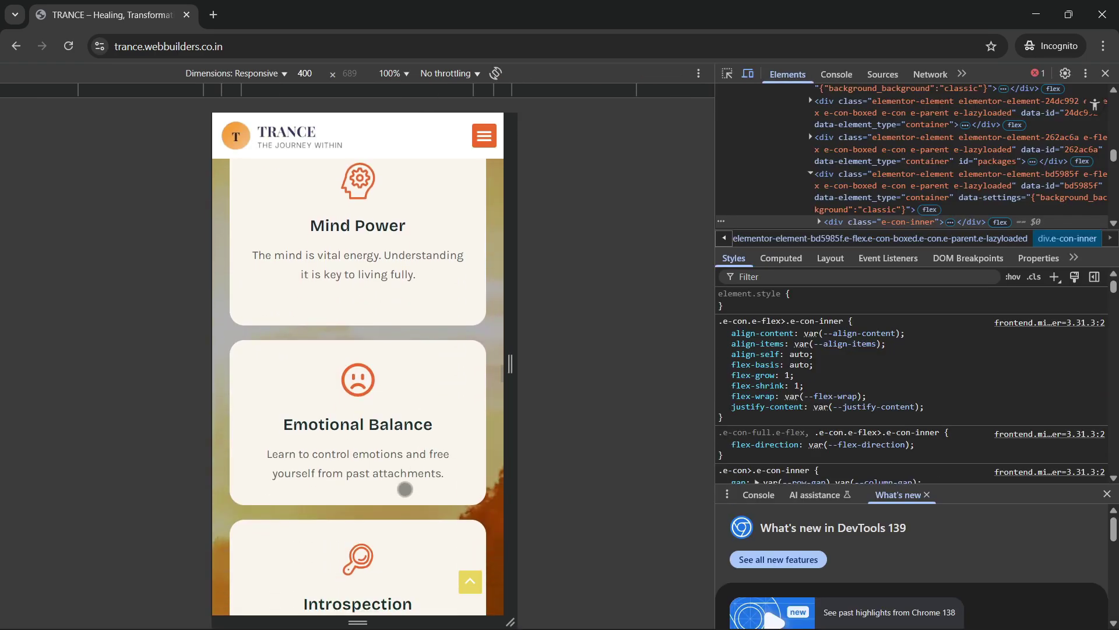
{"action": "scroll", "coordinate": [405, 489], "scroll_direction": "down", "scroll_amount": 20}
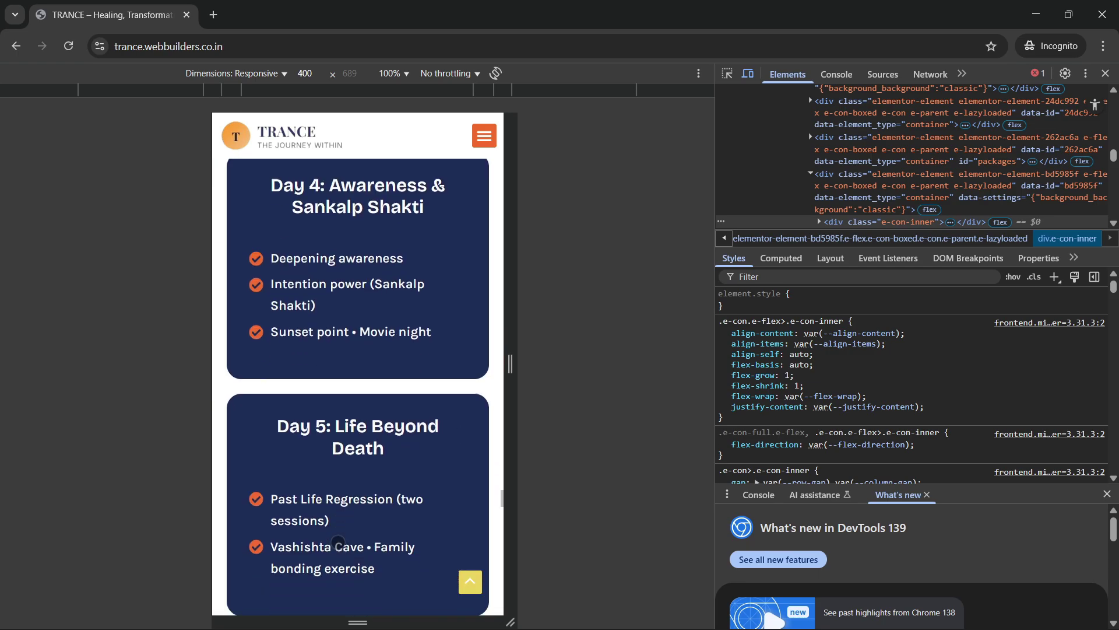
{"action": "scroll", "coordinate": [338, 541], "scroll_direction": "down", "scroll_amount": 20}
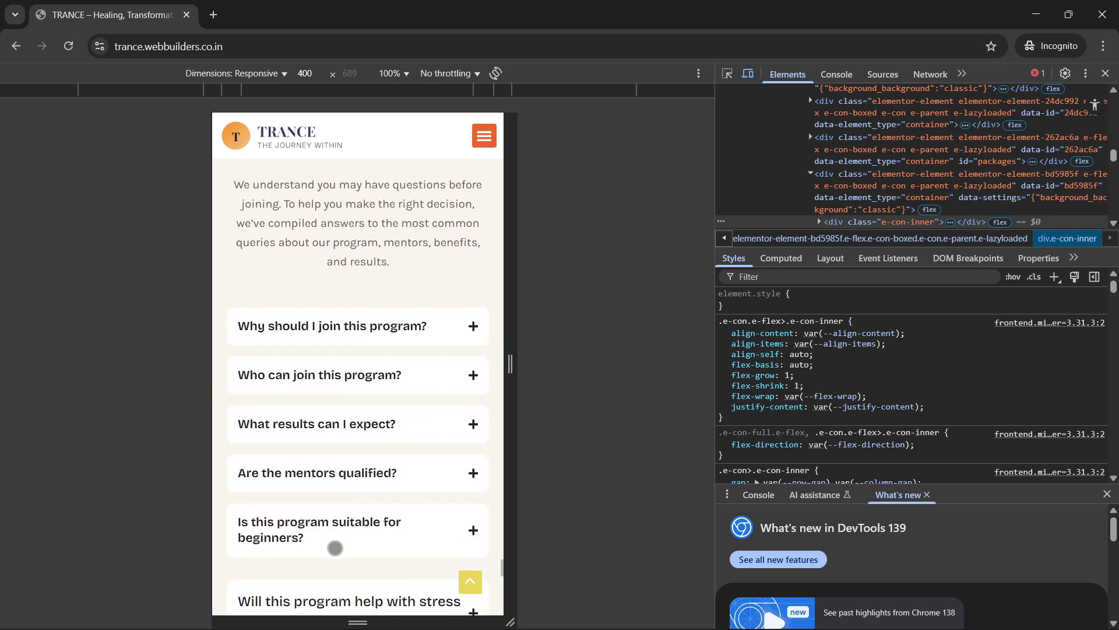
{"action": "scroll", "coordinate": [335, 548], "scroll_direction": "up", "scroll_amount": 2}
{"action": "scroll", "coordinate": [333, 583], "scroll_direction": "down", "scroll_amount": 4}
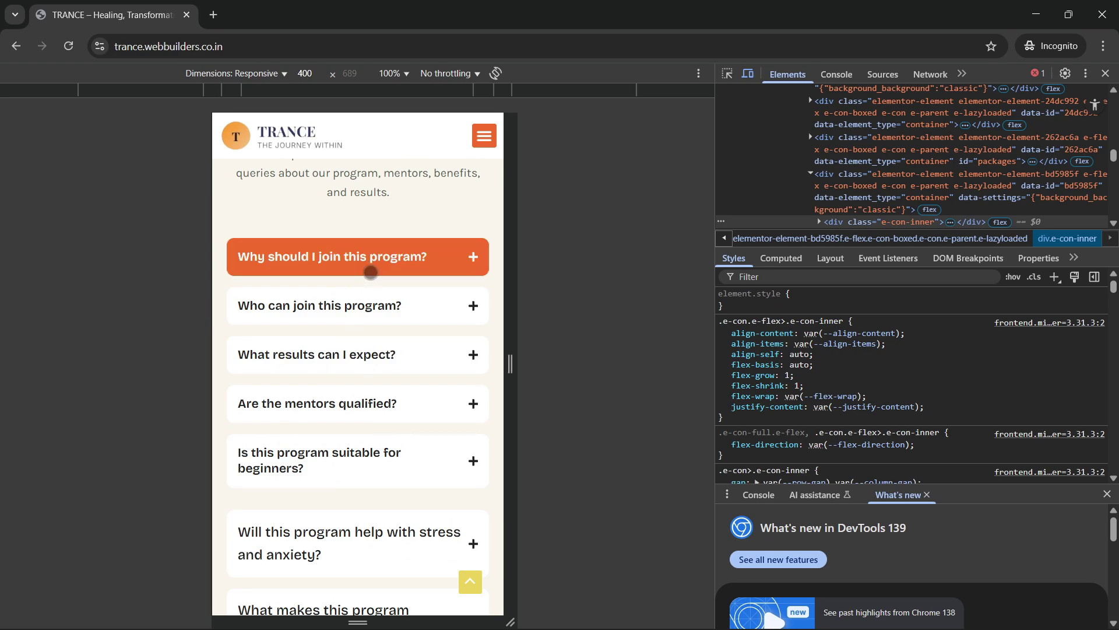
In mobile view, toggle the first, 'Who can join', and professionals and entrepreneurs FAQ questions.
{"action": "left_click", "coordinate": [371, 271]}
{"action": "left_click", "coordinate": [416, 263]}
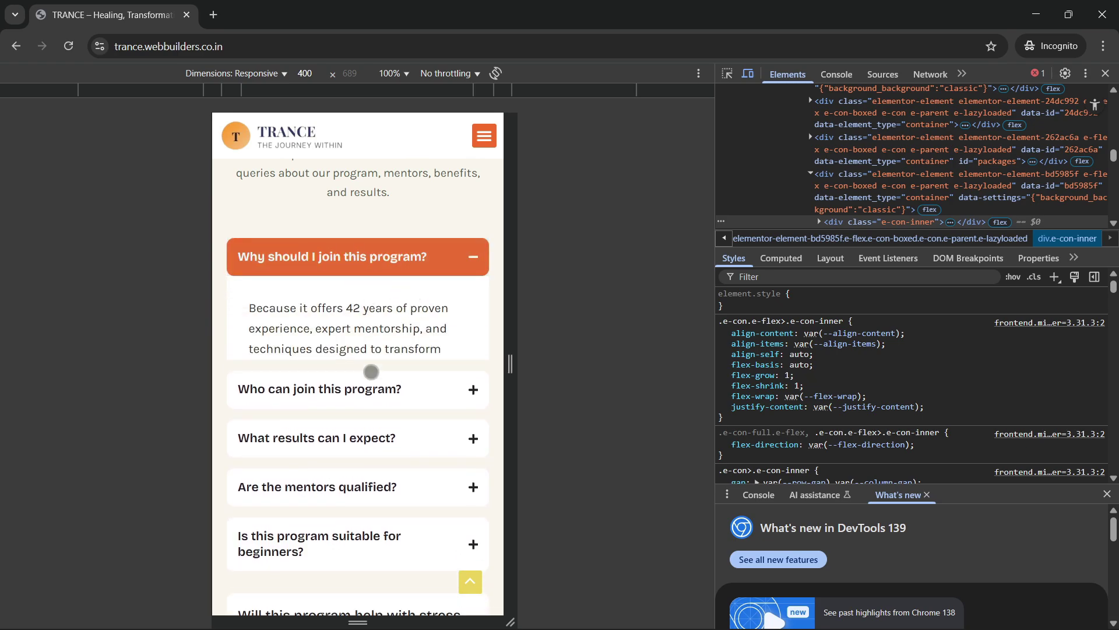
{"action": "left_click", "coordinate": [387, 306]}
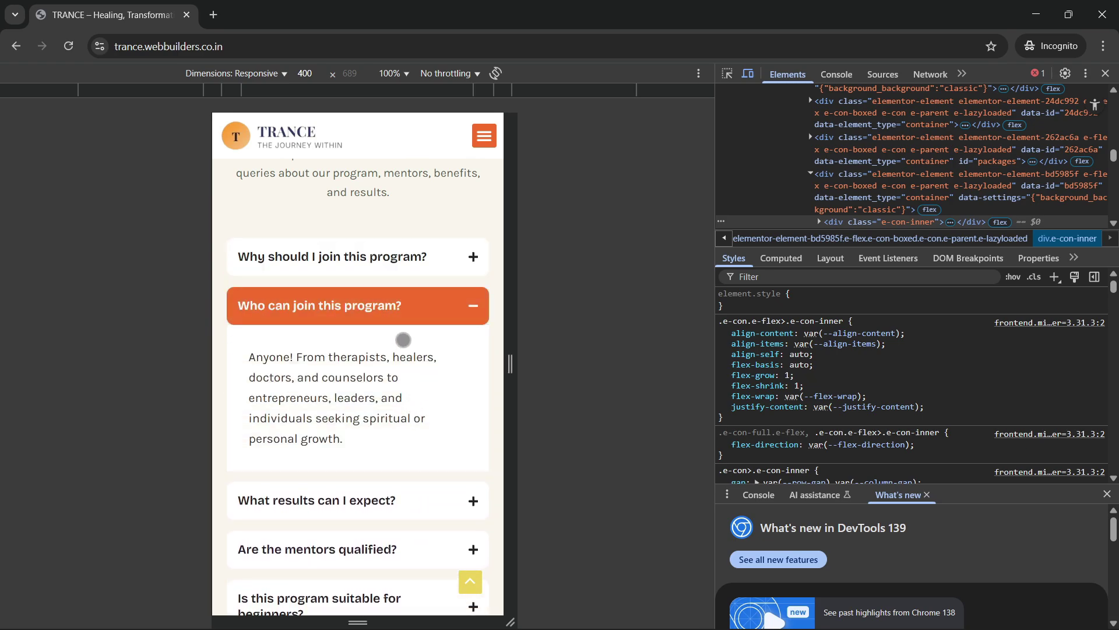
{"action": "left_click", "coordinate": [402, 312]}
{"action": "scroll", "coordinate": [387, 432], "scroll_direction": "down", "scroll_amount": 5}
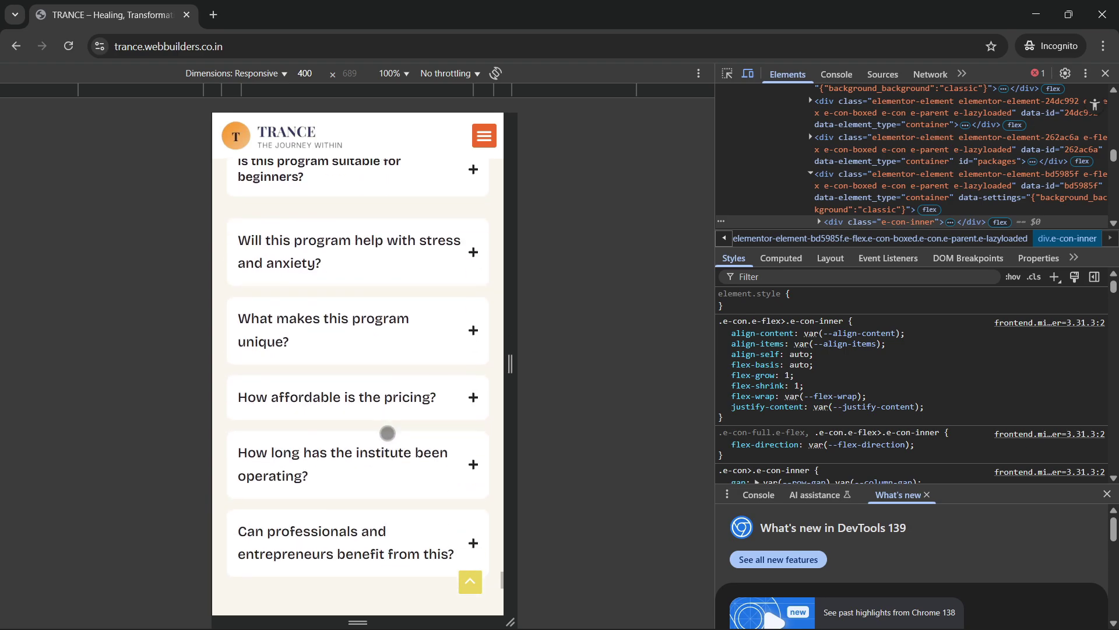
{"action": "scroll", "coordinate": [388, 433], "scroll_direction": "down", "scroll_amount": 3}
{"action": "left_click", "coordinate": [393, 400]}
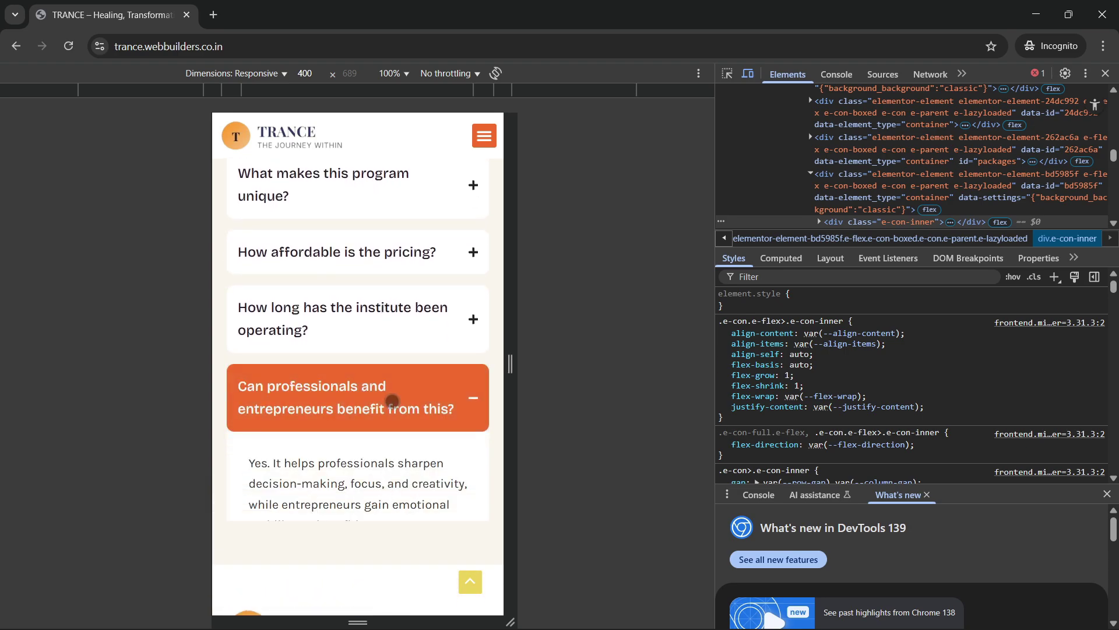
{"action": "left_click", "coordinate": [373, 386]}
{"action": "scroll", "coordinate": [372, 393], "scroll_direction": "up", "scroll_amount": 8}
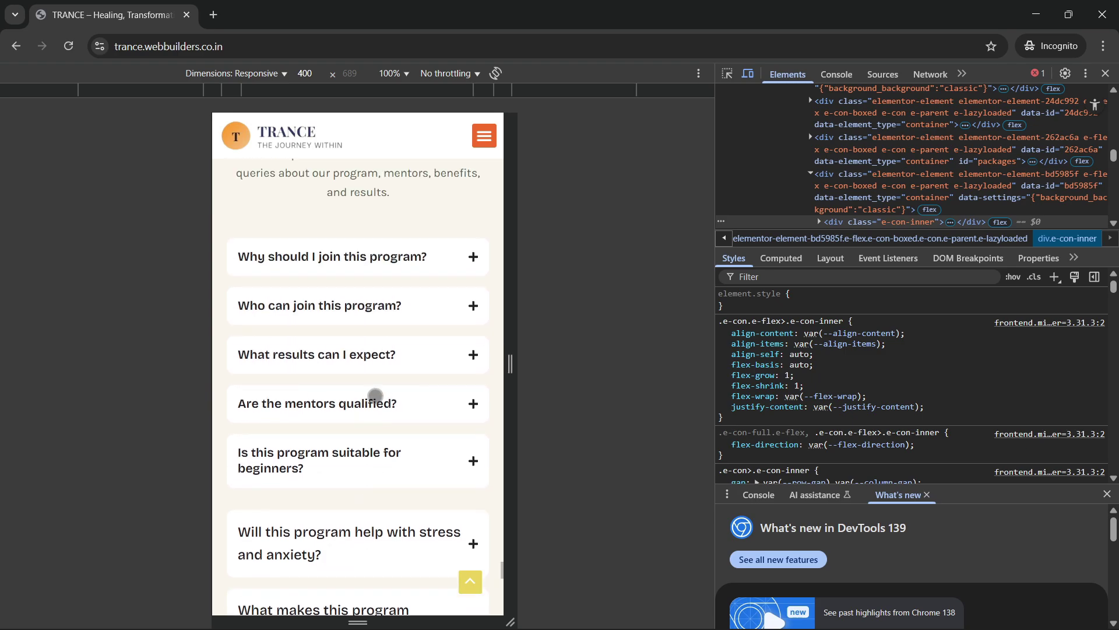
{"action": "scroll", "coordinate": [376, 396], "scroll_direction": "up", "scroll_amount": 3}
Return to desktop view, visit Appearance > Themes, then go to the Pages list.
{"action": "left_click", "coordinate": [1105, 73]}
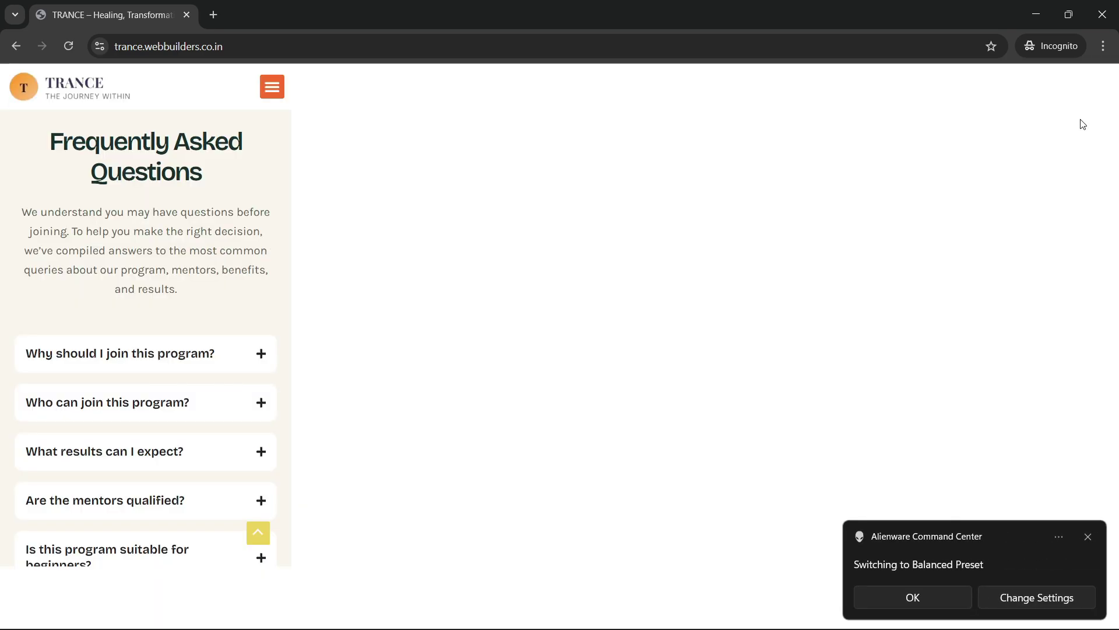
{"action": "left_click", "coordinate": [890, 590]}
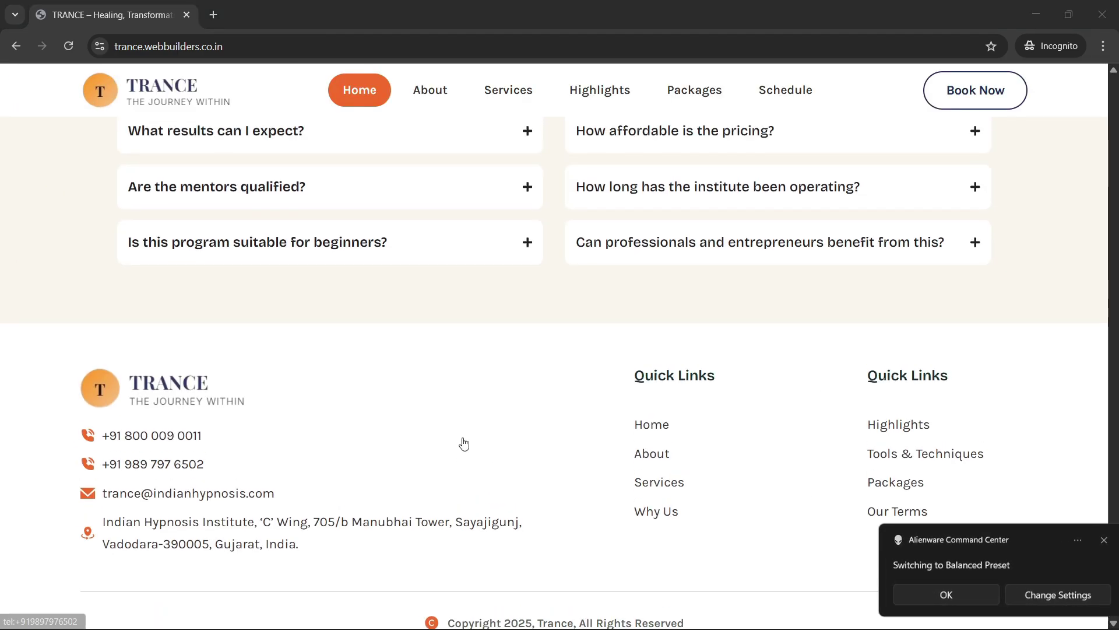
{"action": "scroll", "coordinate": [462, 441], "scroll_direction": "up", "scroll_amount": 5}
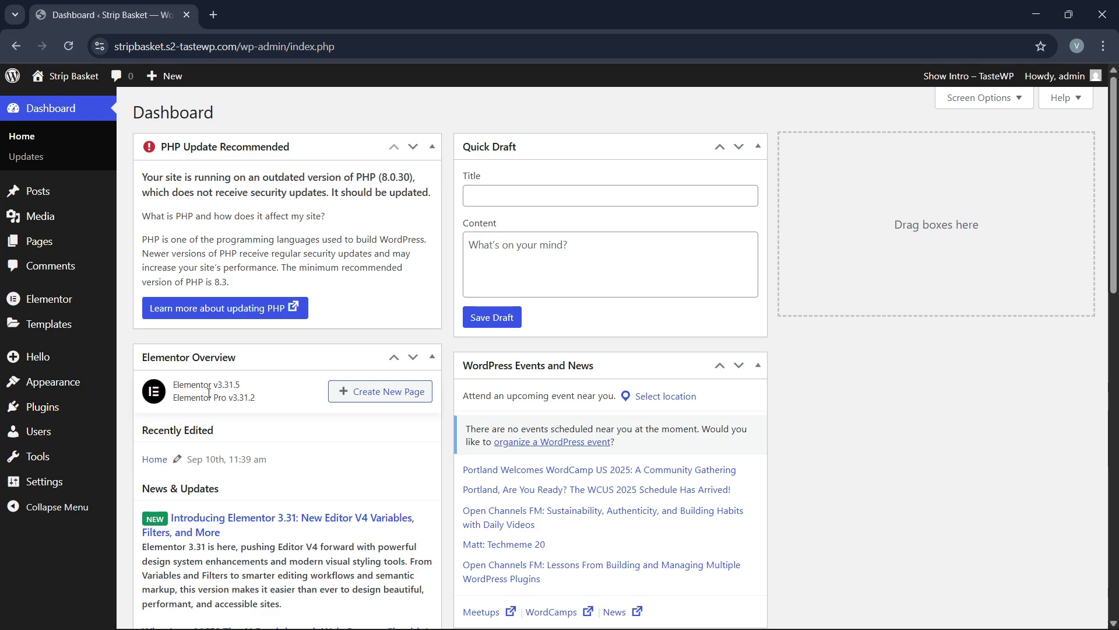
{"action": "mouse_move", "coordinate": [93, 382]}
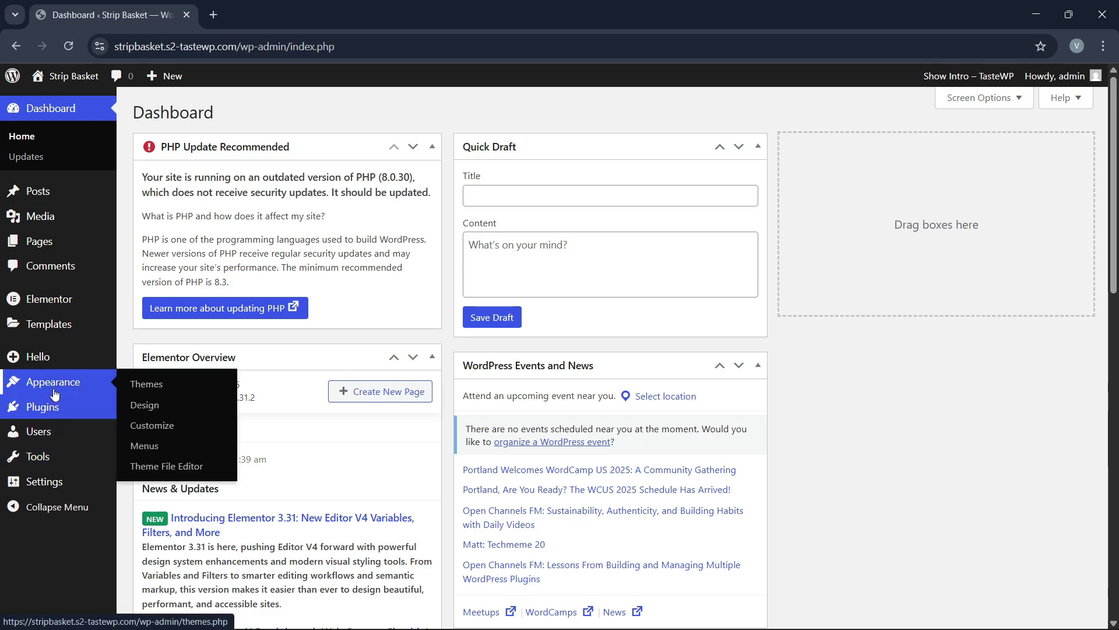
{"action": "left_click", "coordinate": [149, 387]}
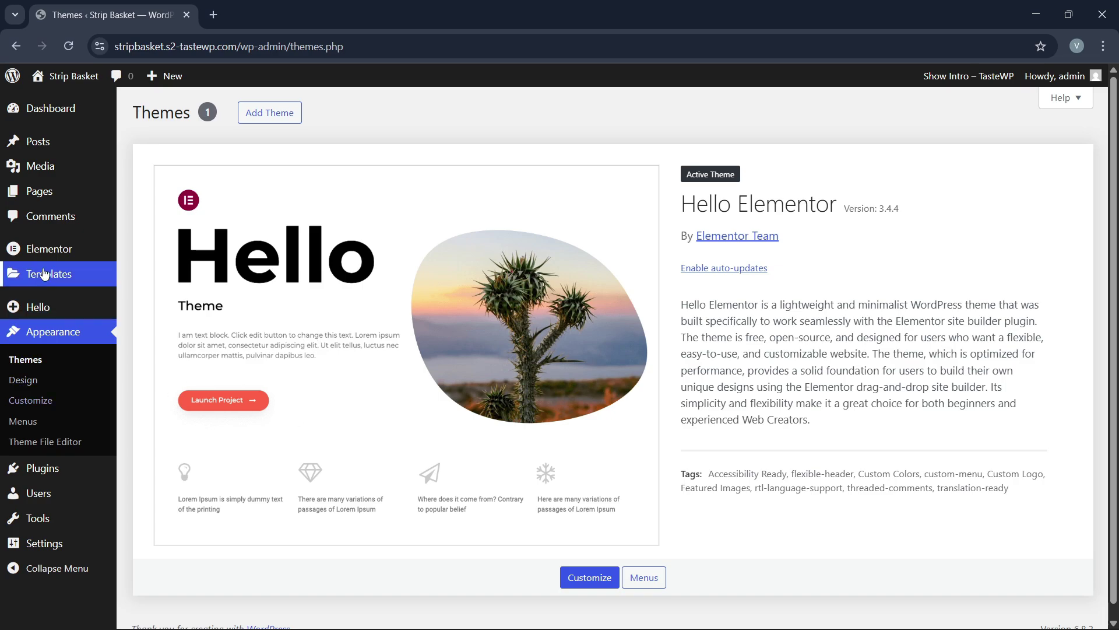
{"action": "mouse_move", "coordinate": [70, 469]}
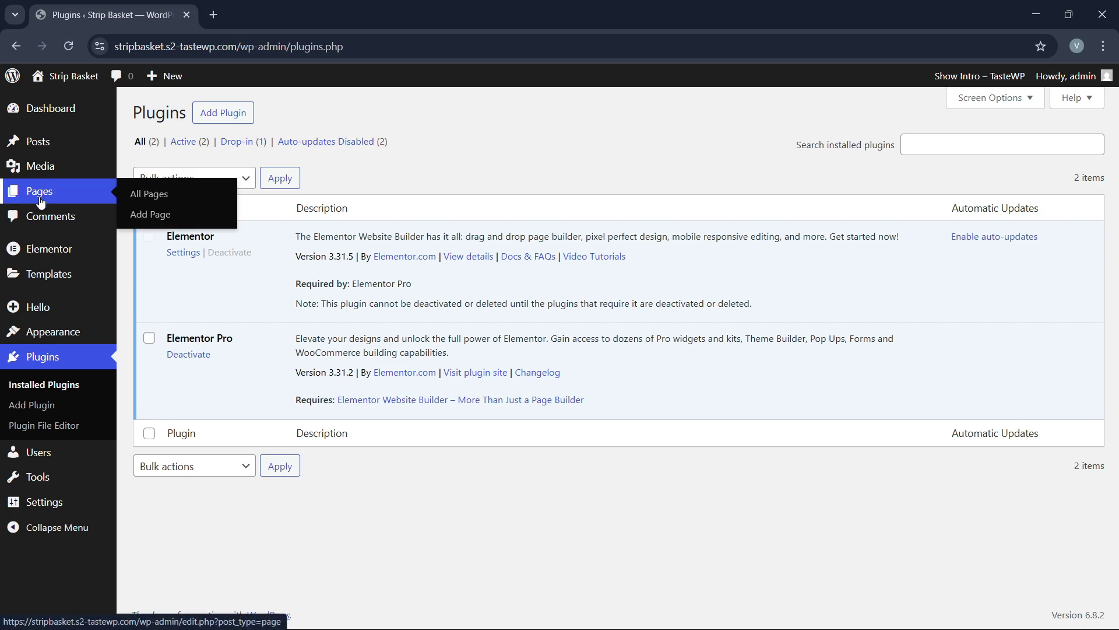
{"action": "left_click", "coordinate": [146, 194]}
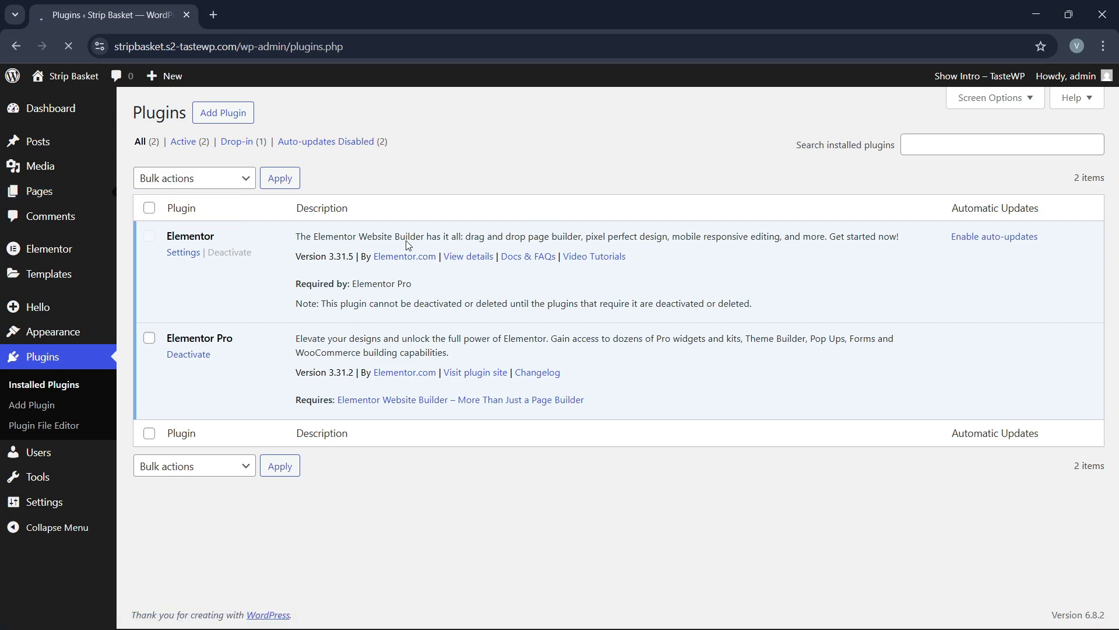
Open the Home page's Edit with Elementor link in a new tab.
{"action": "mouse_move", "coordinate": [341, 363]}
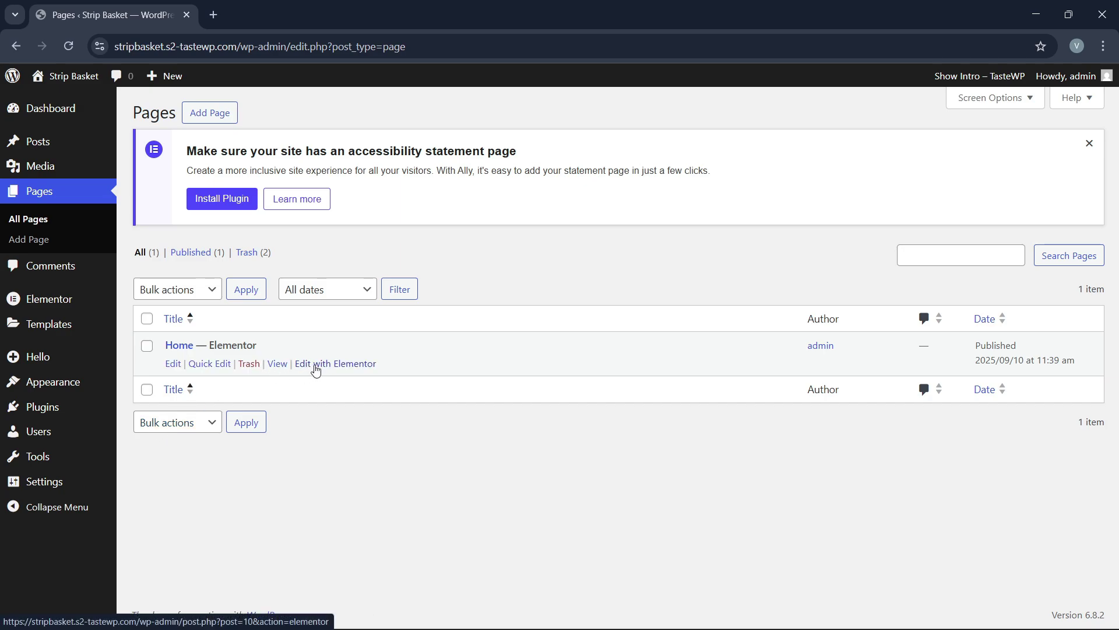
{"action": "right_click", "coordinate": [314, 368]}
{"action": "left_click", "coordinate": [355, 381]}
Let the Home page editor load, then dismiss the productivity checklist popup and the Launchpad tip.
{"action": "left_click", "coordinate": [283, 7]}
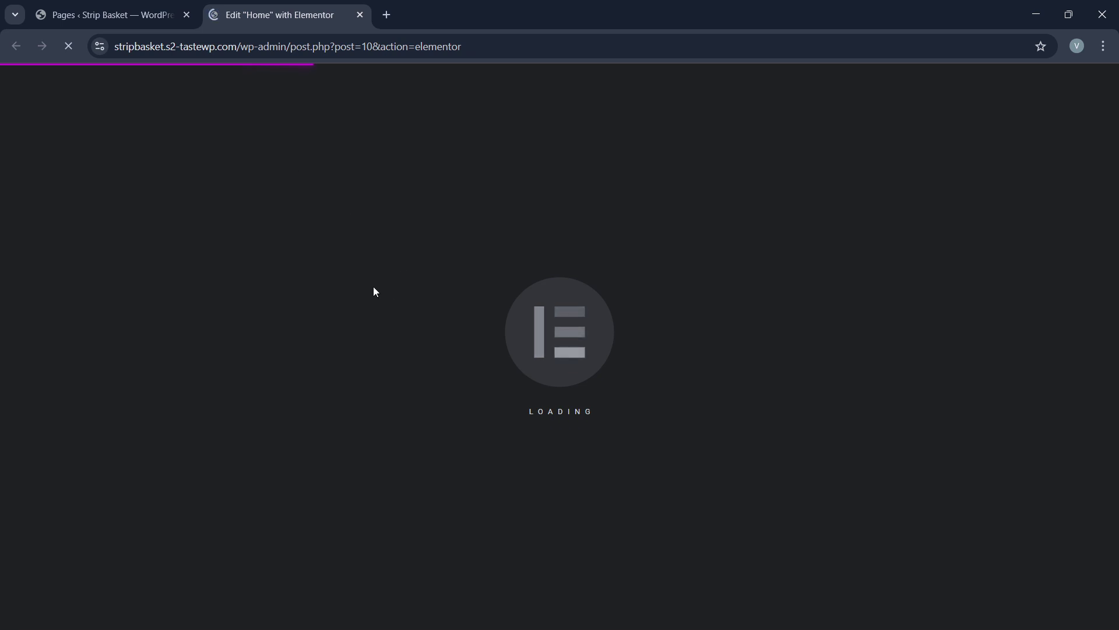
{"action": "mouse_move", "coordinate": [809, 597]}
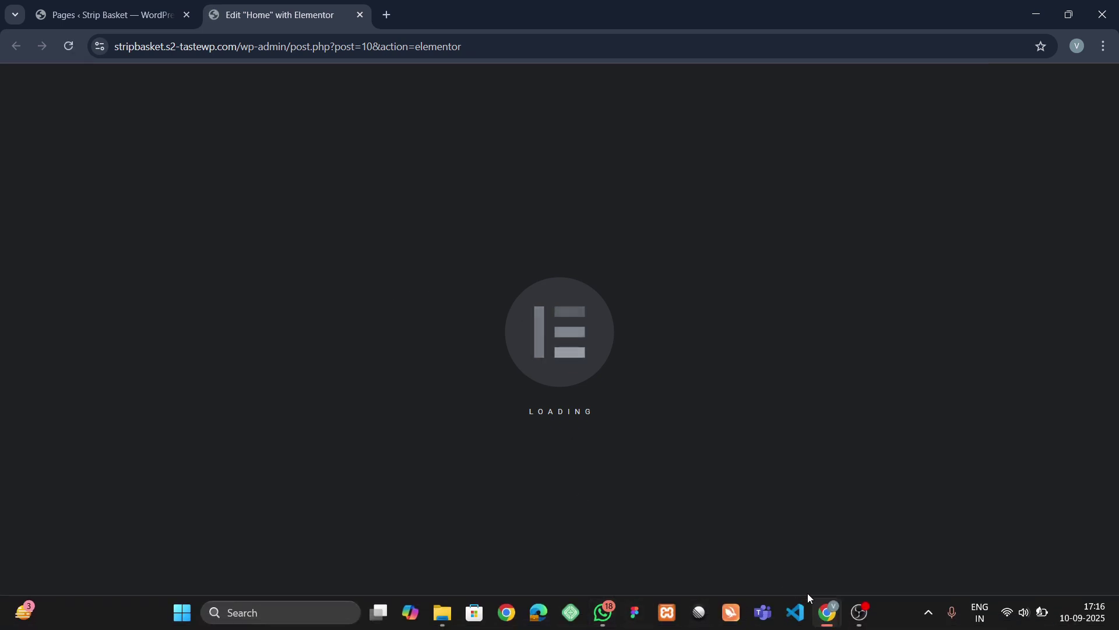
{"action": "mouse_move", "coordinate": [864, 618]}
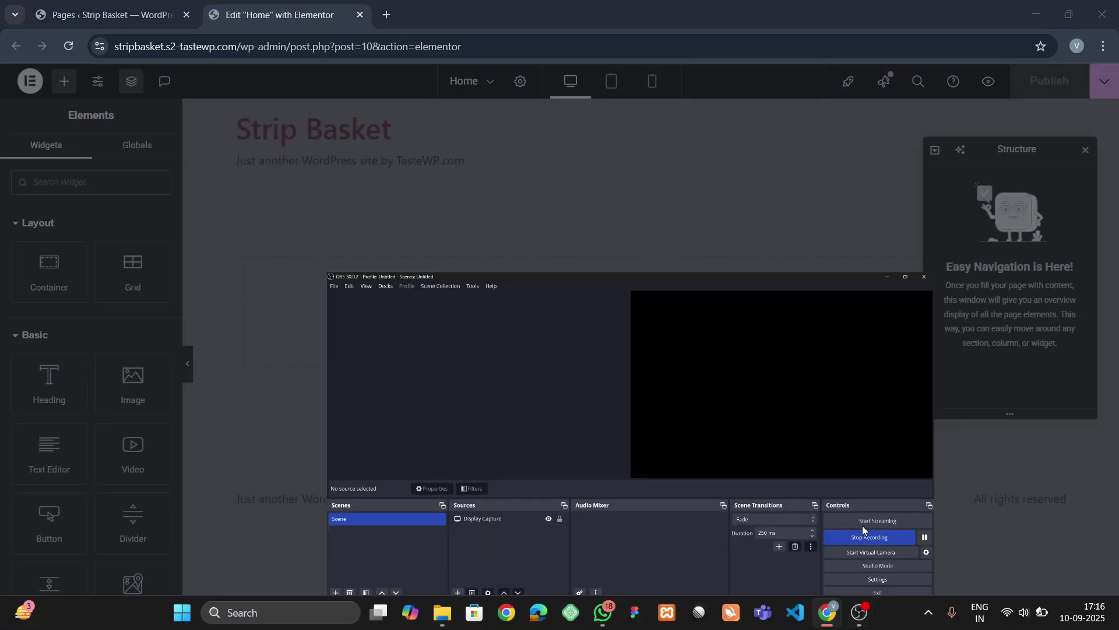
{"action": "left_click", "coordinate": [862, 525]}
{"action": "left_click", "coordinate": [1036, 7]}
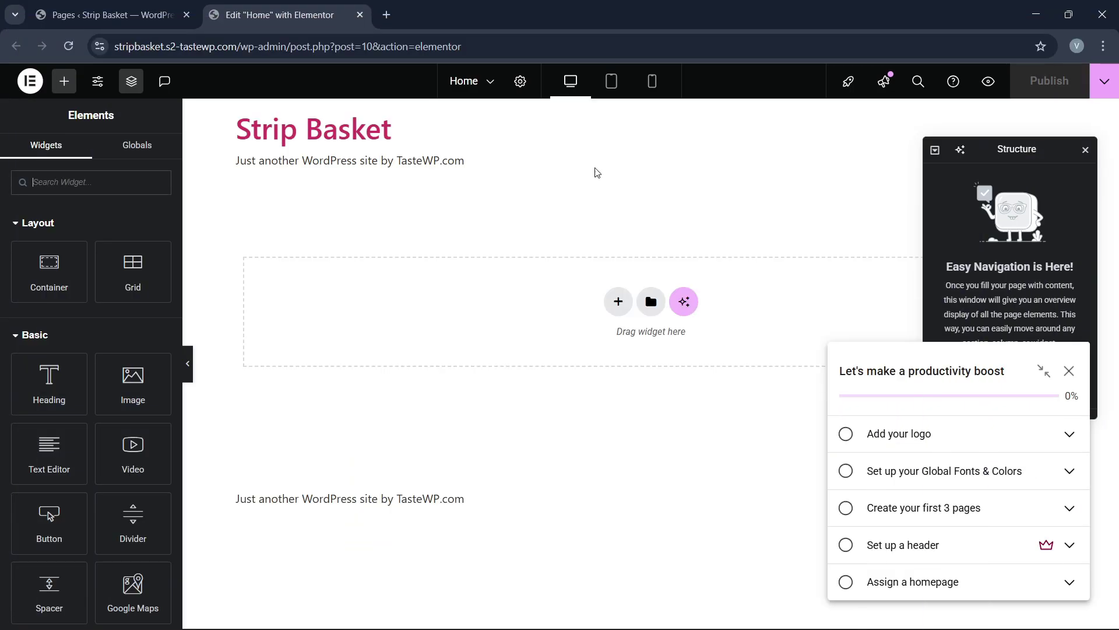
{"action": "left_click", "coordinate": [192, 7]}
{"action": "left_click", "coordinate": [249, 6]}
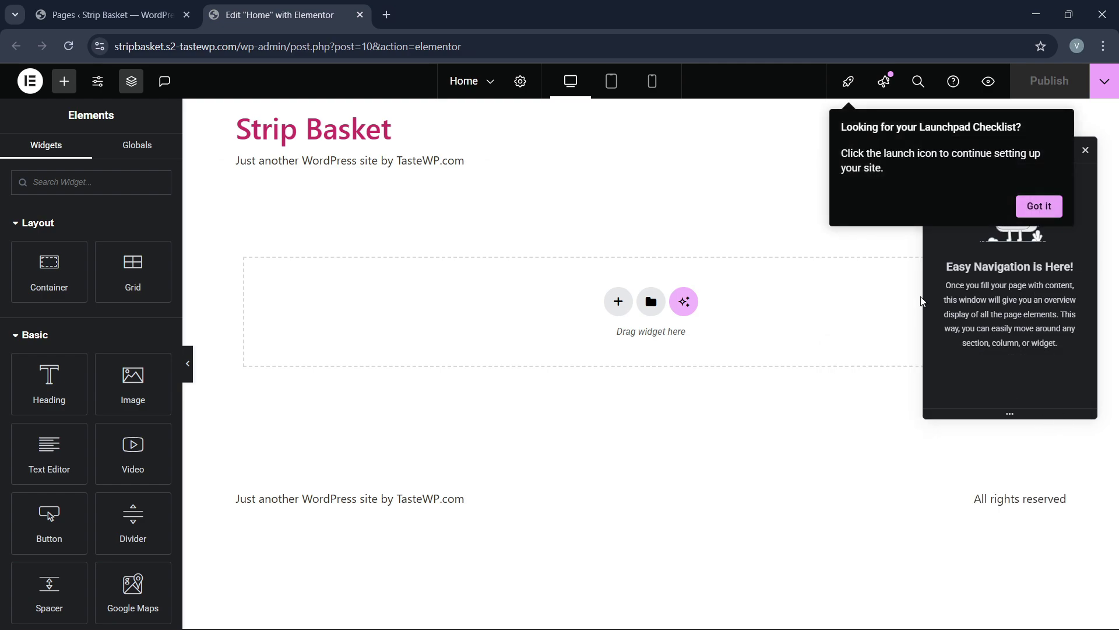
{"action": "left_click", "coordinate": [1035, 211]}
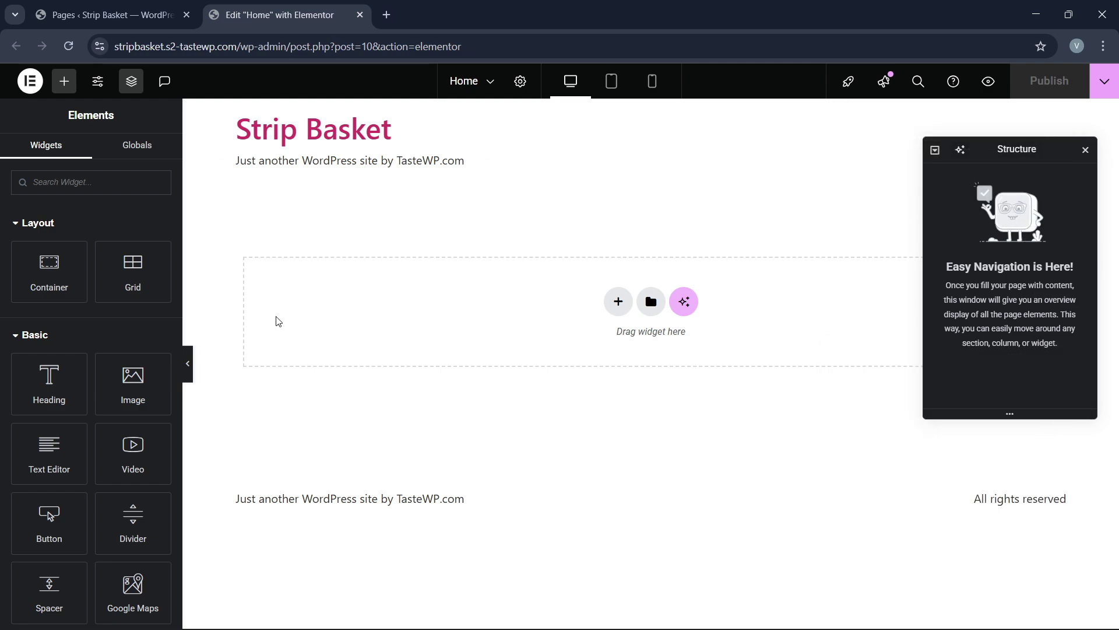
Load the TRANCE site, trance.webbuilders.co.in, in a new tab placed before the Elementor tab.
{"action": "left_click", "coordinate": [386, 15]}
{"action": "type", "text": "tra"}
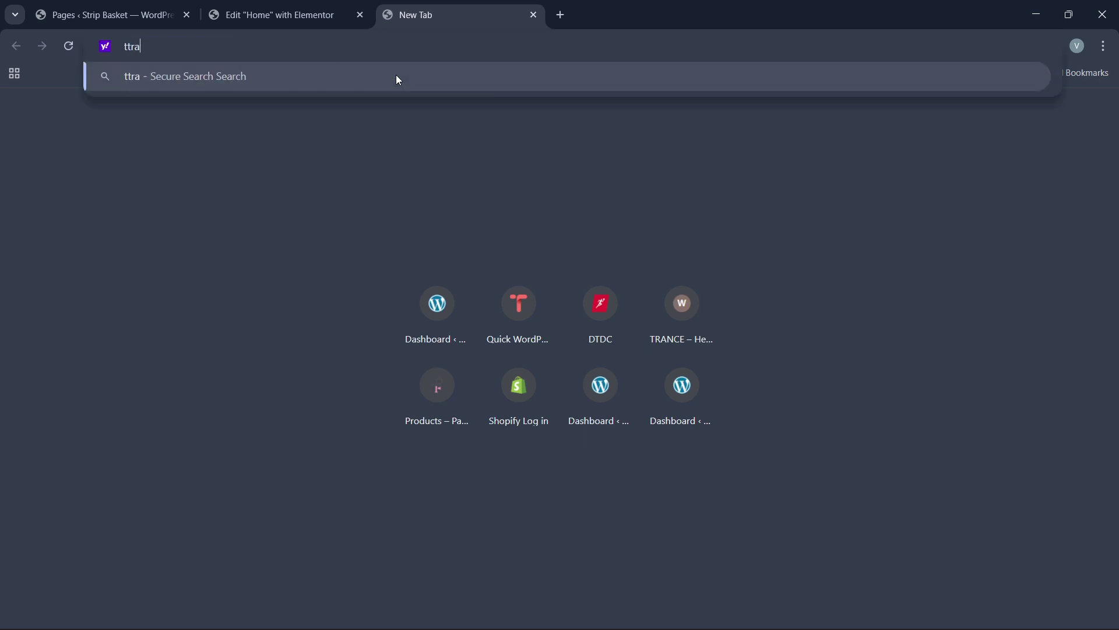
{"action": "key", "text": "BackSpace"}
{"action": "type", "text": "ance"}
{"action": "key", "text": "Return"}
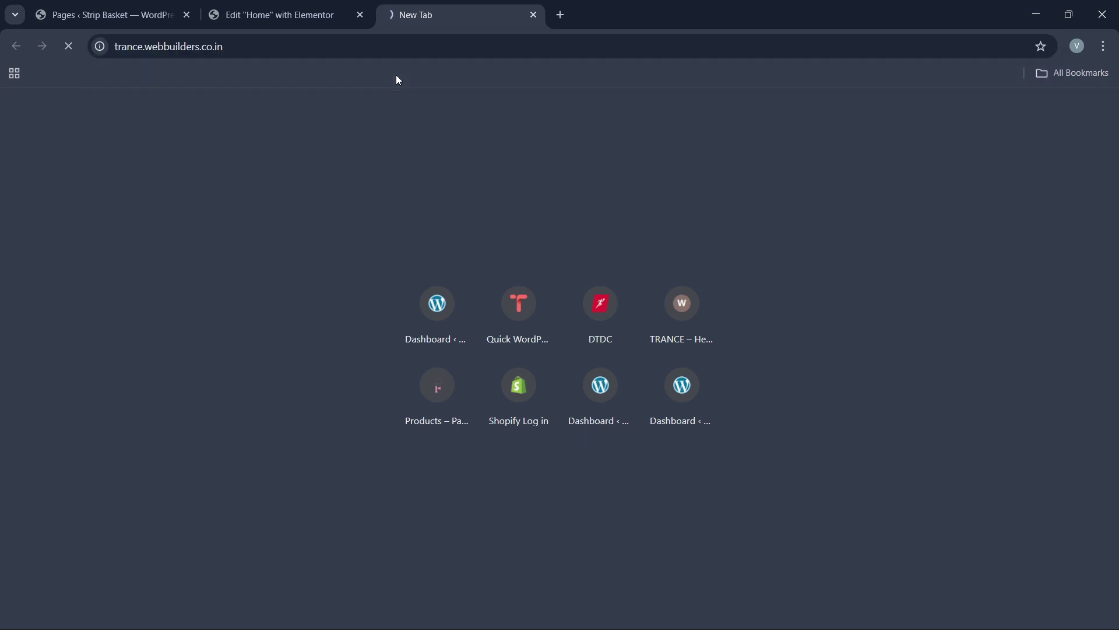
{"action": "left_click", "coordinate": [303, 6]}
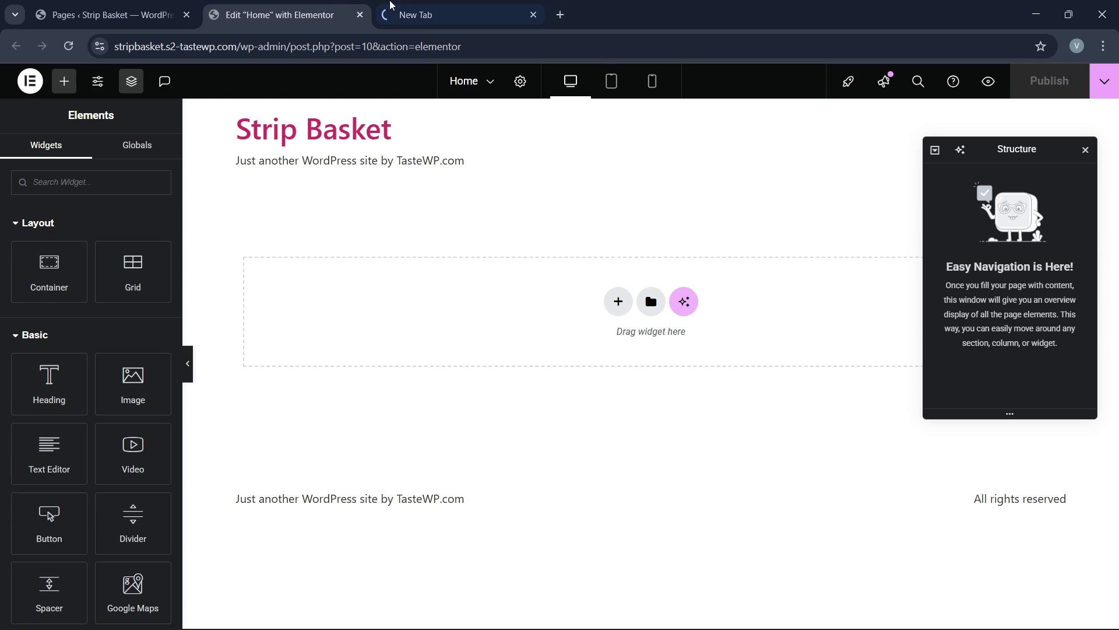
{"action": "left_click", "coordinate": [391, 5]}
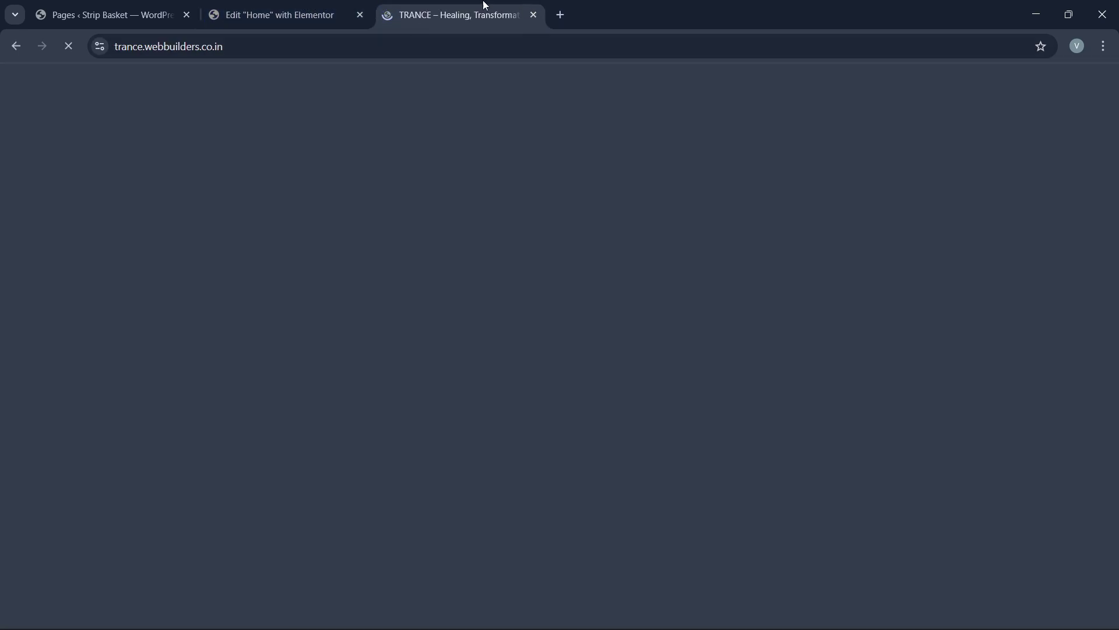
{"action": "left_click_drag", "start_coordinate": [486, 5], "coordinate": [308, 7]}
{"action": "left_click", "coordinate": [449, 14]}
{"action": "left_click", "coordinate": [285, 15]}
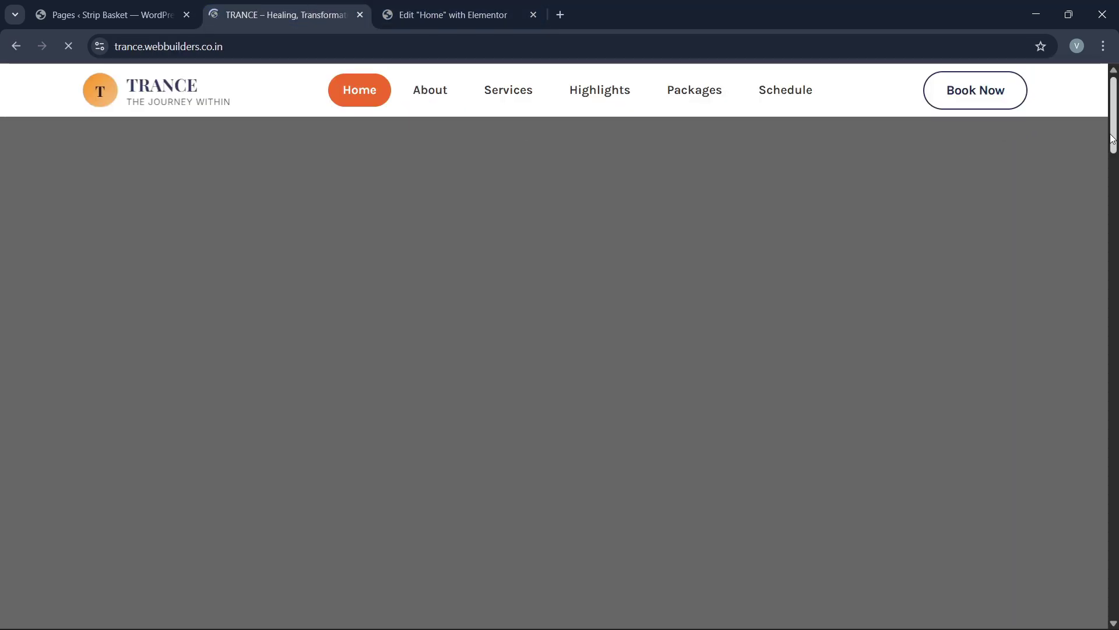
On the TRANCE FAQ section, expand the 'Why should I join this program?' and stress and anxiety answers.
{"action": "left_click_drag", "start_coordinate": [1115, 145], "coordinate": [1066, 533]}
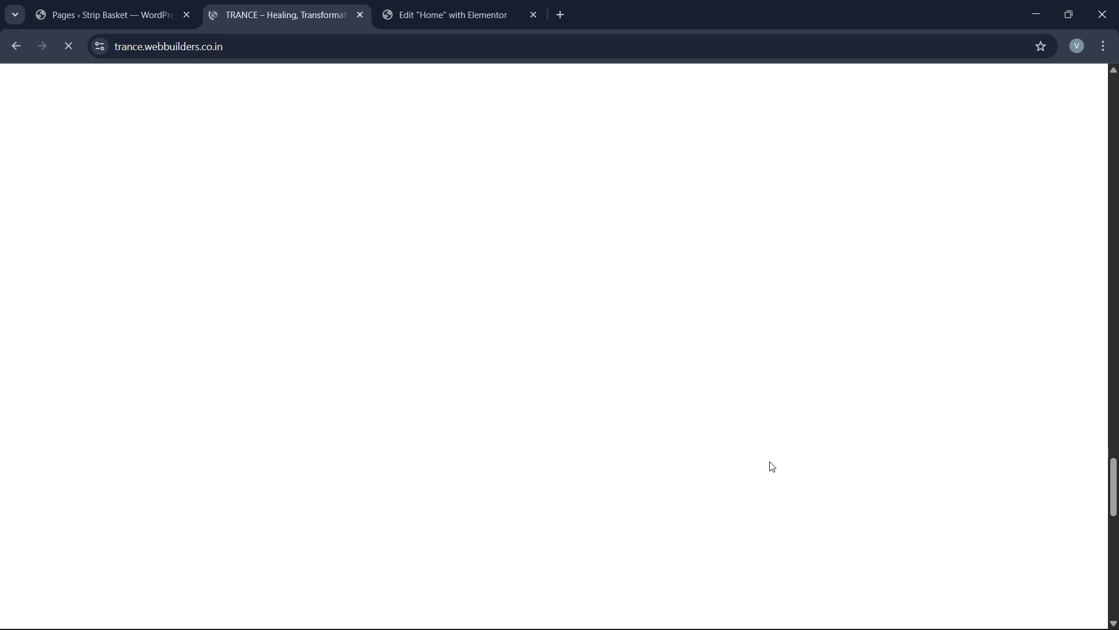
{"action": "scroll", "coordinate": [606, 400], "scroll_direction": "down", "scroll_amount": 5}
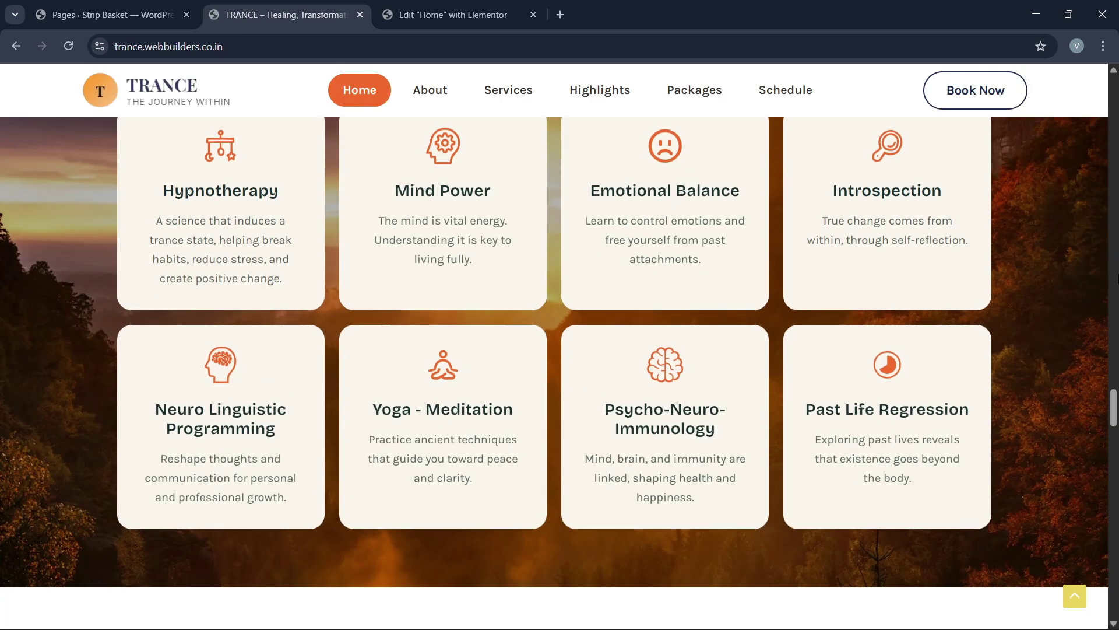
{"action": "left_click_drag", "start_coordinate": [1116, 397], "coordinate": [1115, 572]}
{"action": "scroll", "coordinate": [554, 344], "scroll_direction": "up", "scroll_amount": 3}
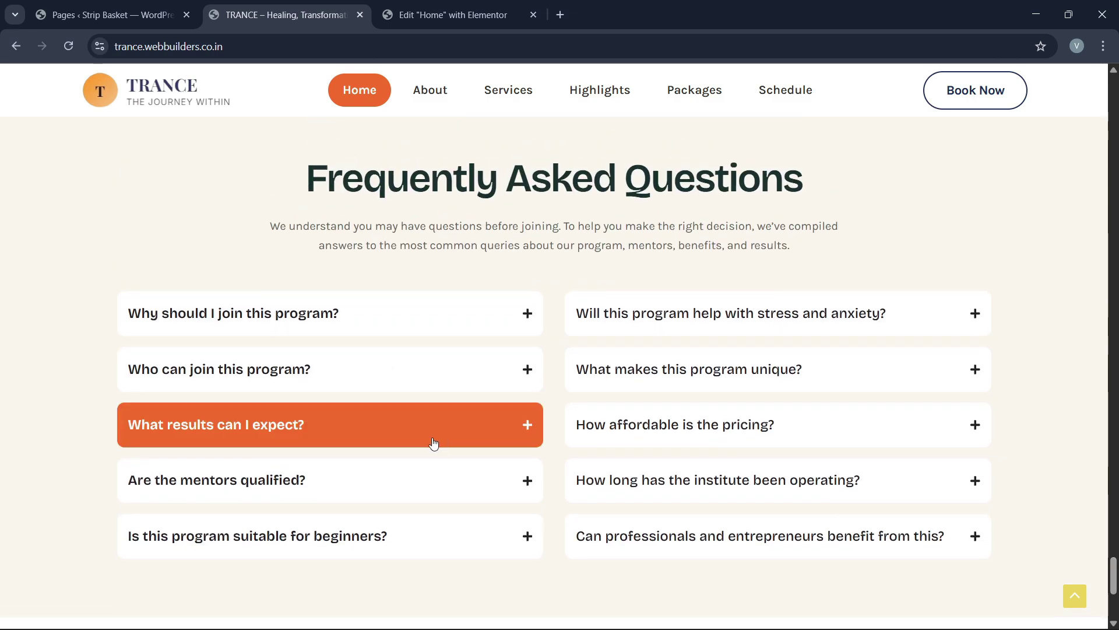
{"action": "left_click", "coordinate": [395, 321]}
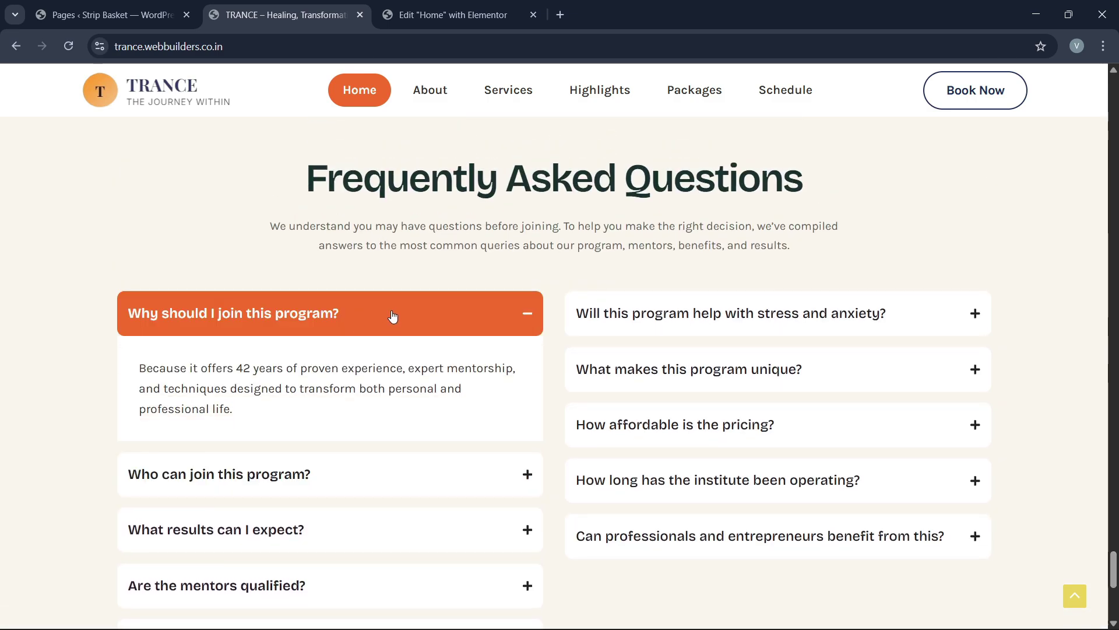
{"action": "left_click", "coordinate": [670, 313]}
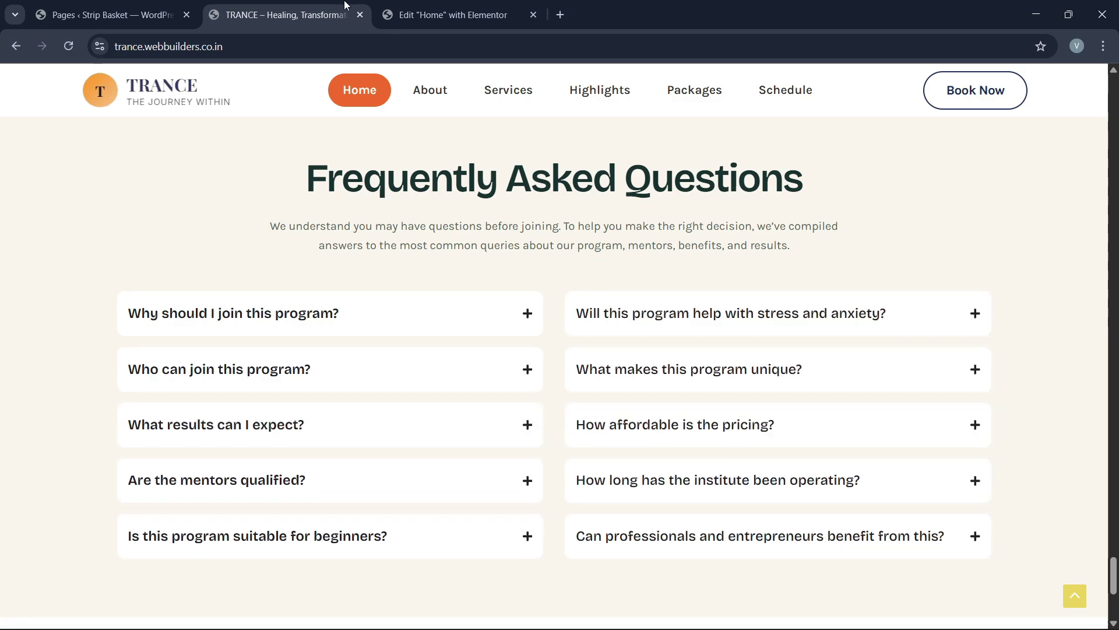
{"action": "left_click", "coordinate": [420, 14]}
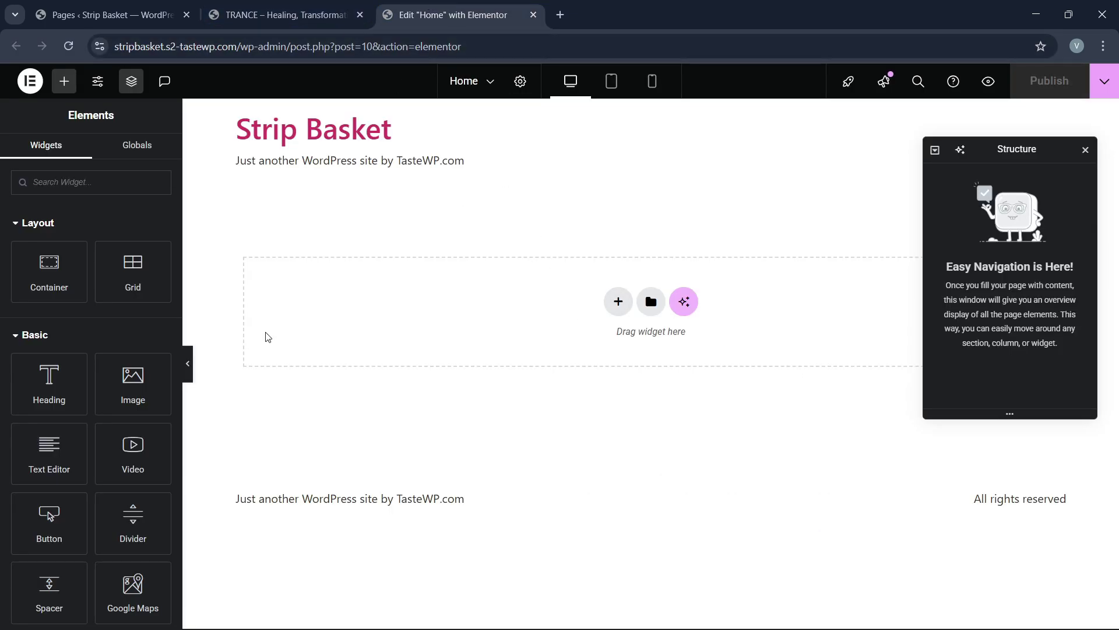
Add a single flexbox container named 'faq' with a custom width of 1300.
{"action": "left_click", "coordinate": [618, 301]}
{"action": "left_click", "coordinate": [588, 342]}
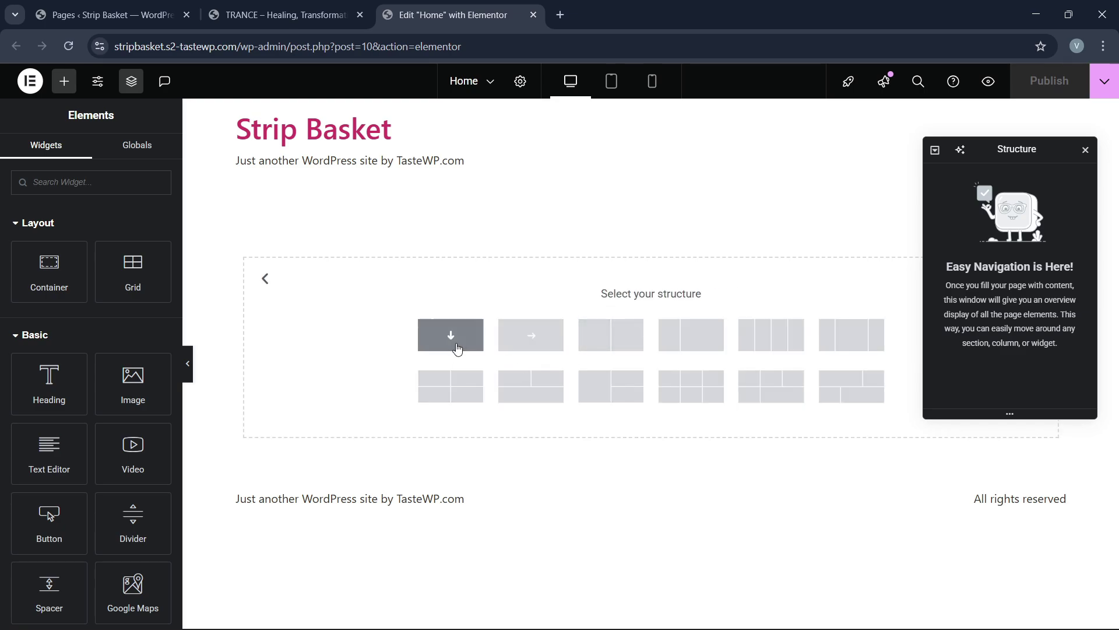
{"action": "double_click", "coordinate": [985, 178]}
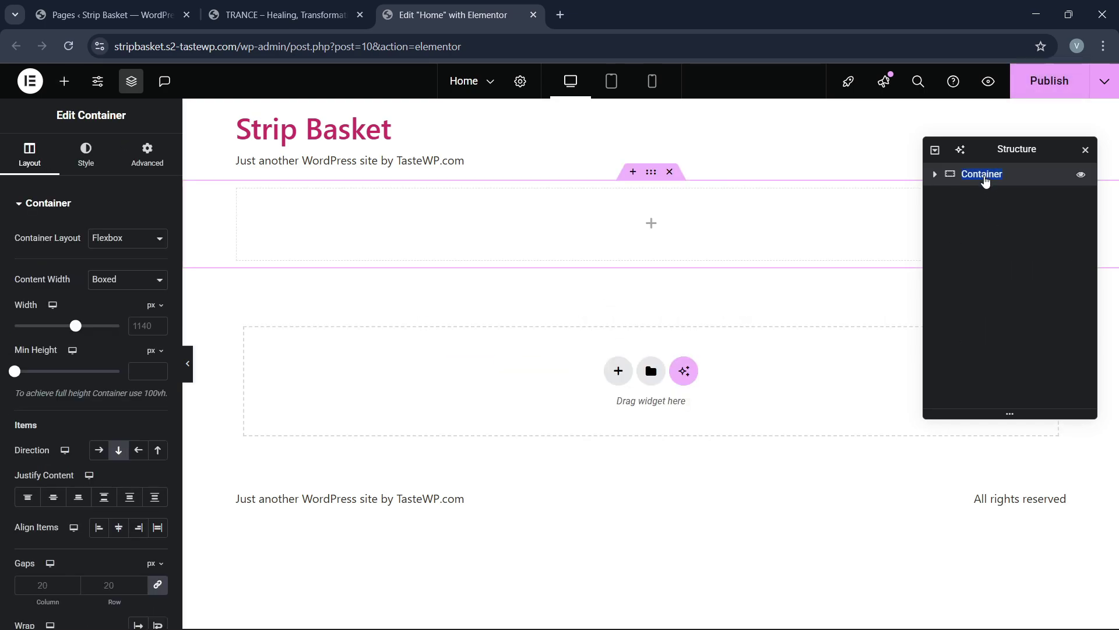
{"action": "type", "text": "faq"}
{"action": "left_click", "coordinate": [145, 330]}
{"action": "type", "text": "1"}
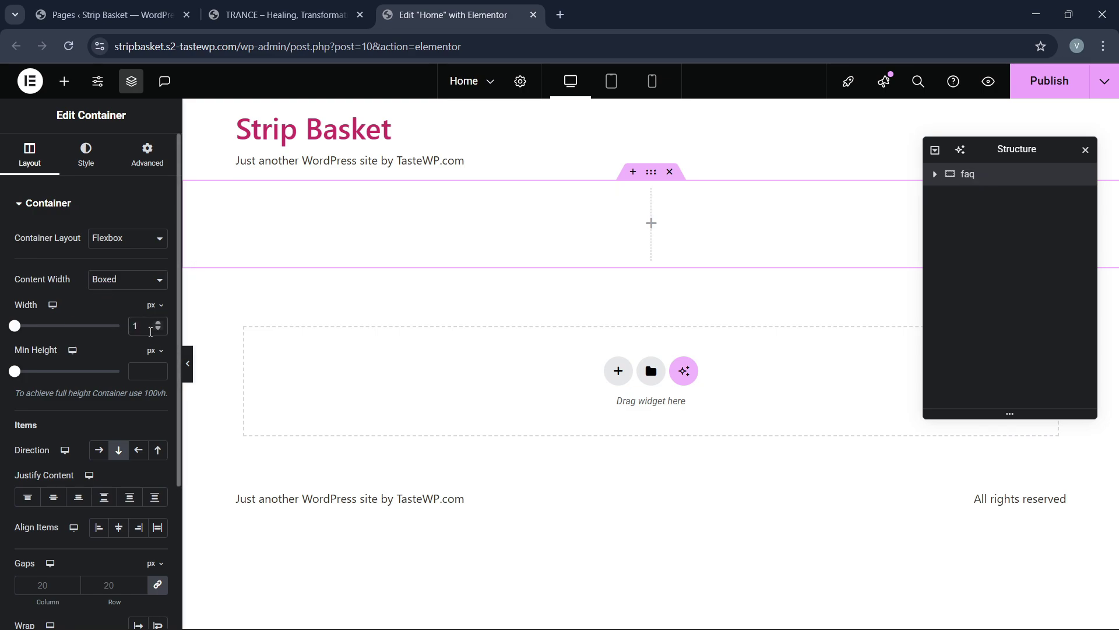
{"action": "type", "text": "300"}
Give the faq container 80px padding at top and bottom.
{"action": "left_click", "coordinate": [147, 155]}
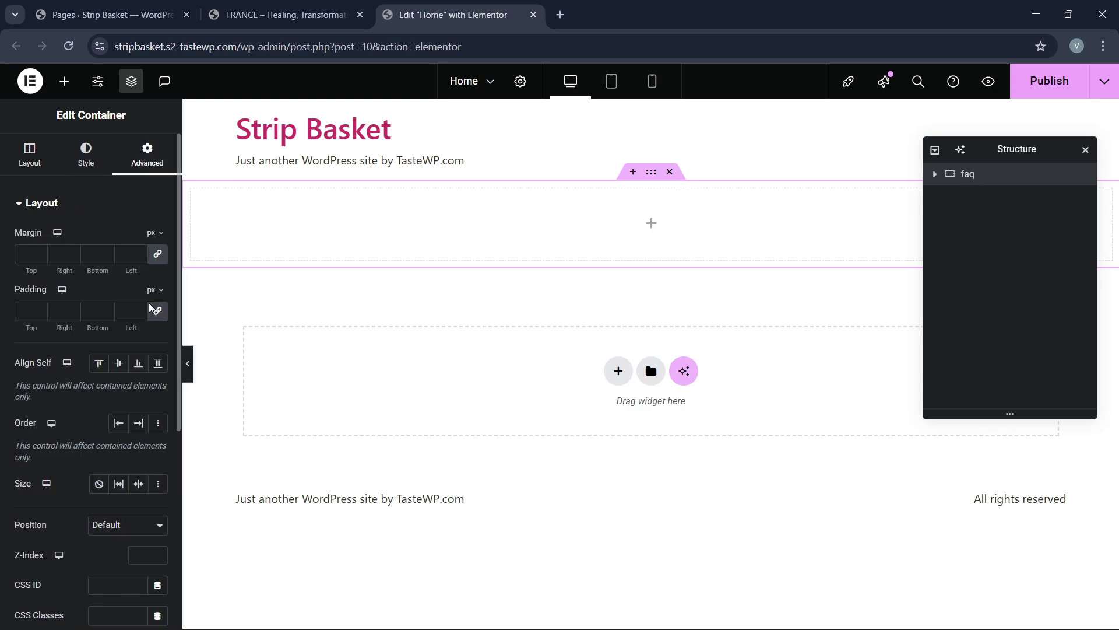
{"action": "left_click", "coordinate": [26, 311]}
{"action": "type", "text": "0"}
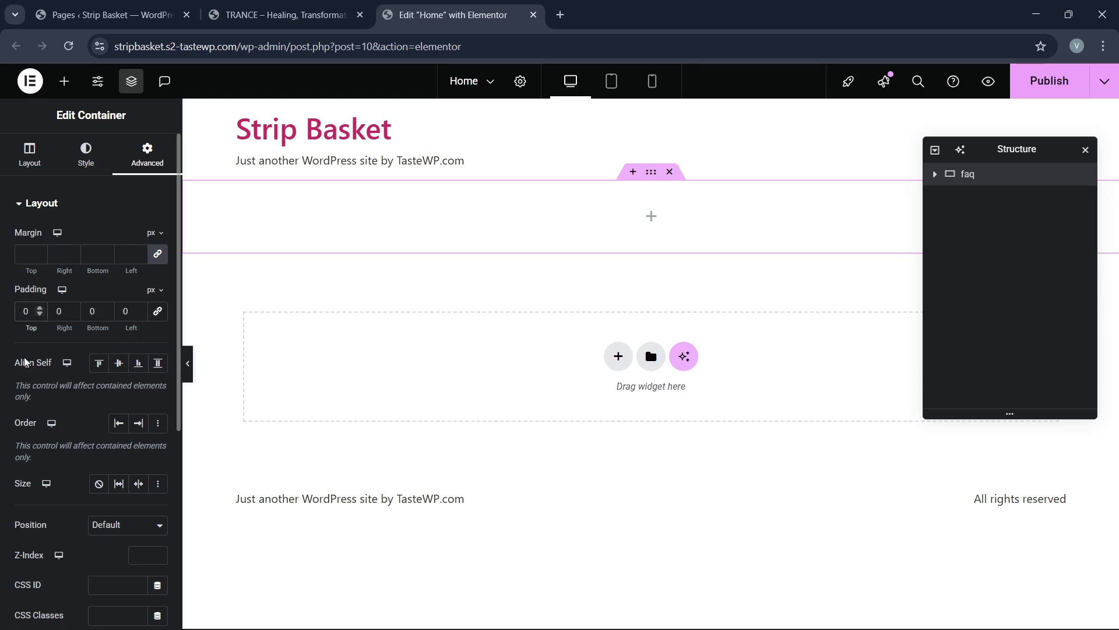
{"action": "type", "text": "80"}
{"action": "left_click", "coordinate": [93, 311]}
{"action": "type", "text": "80"}
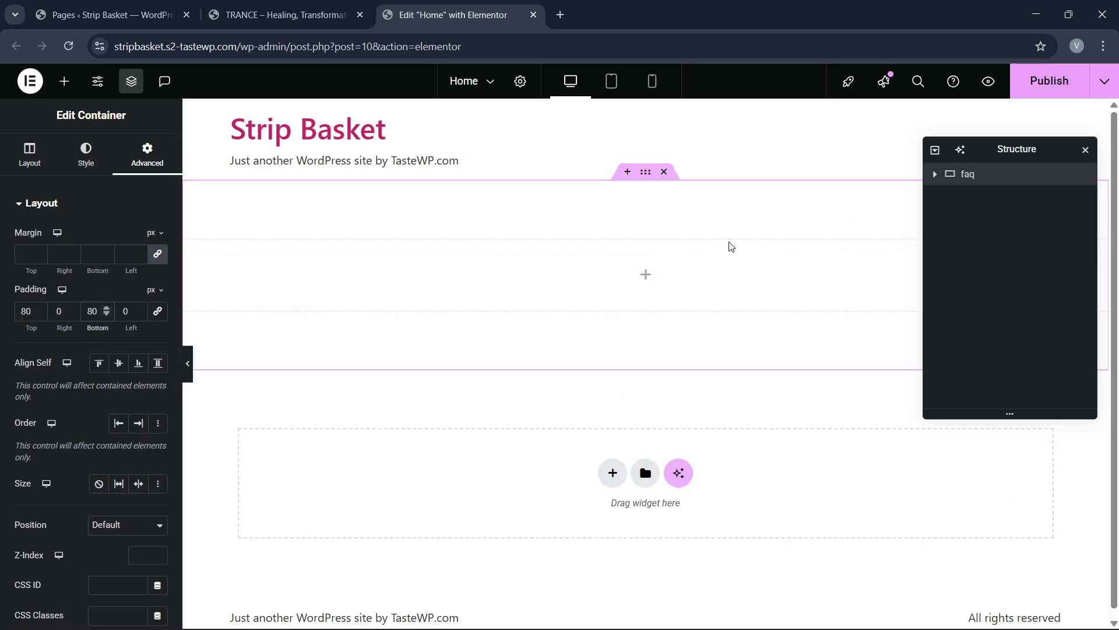
{"action": "left_click", "coordinate": [64, 81]}
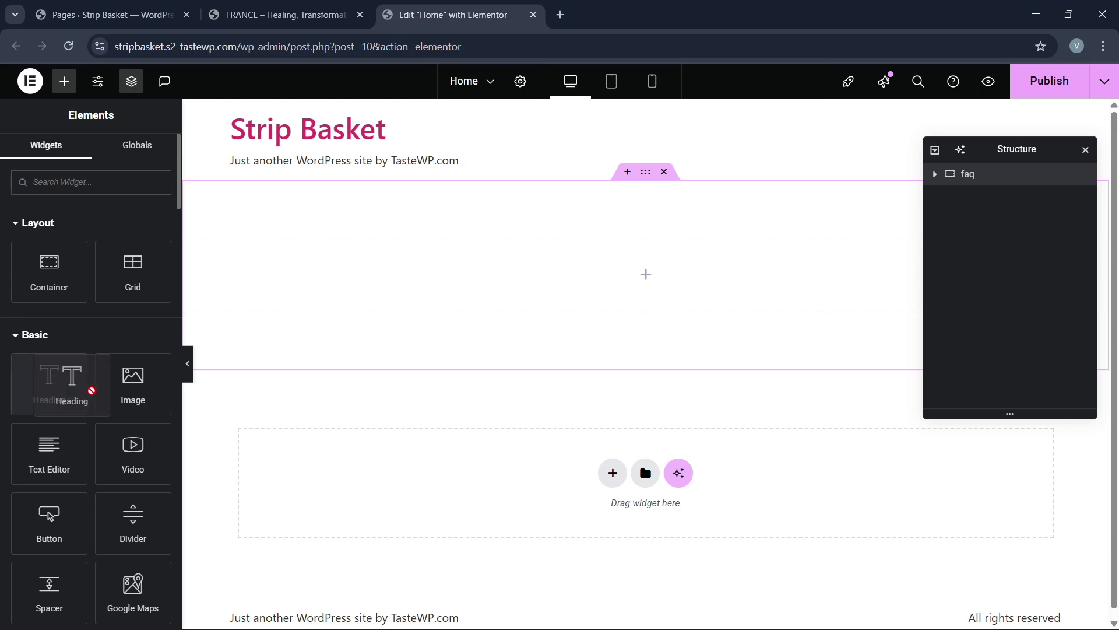
Add a 'Frequently Asked Questions' heading to the faq container and center its items.
{"action": "left_click_drag", "start_coordinate": [92, 392], "coordinate": [439, 320]}
{"action": "left_click_drag", "start_coordinate": [75, 393], "coordinate": [489, 292]}
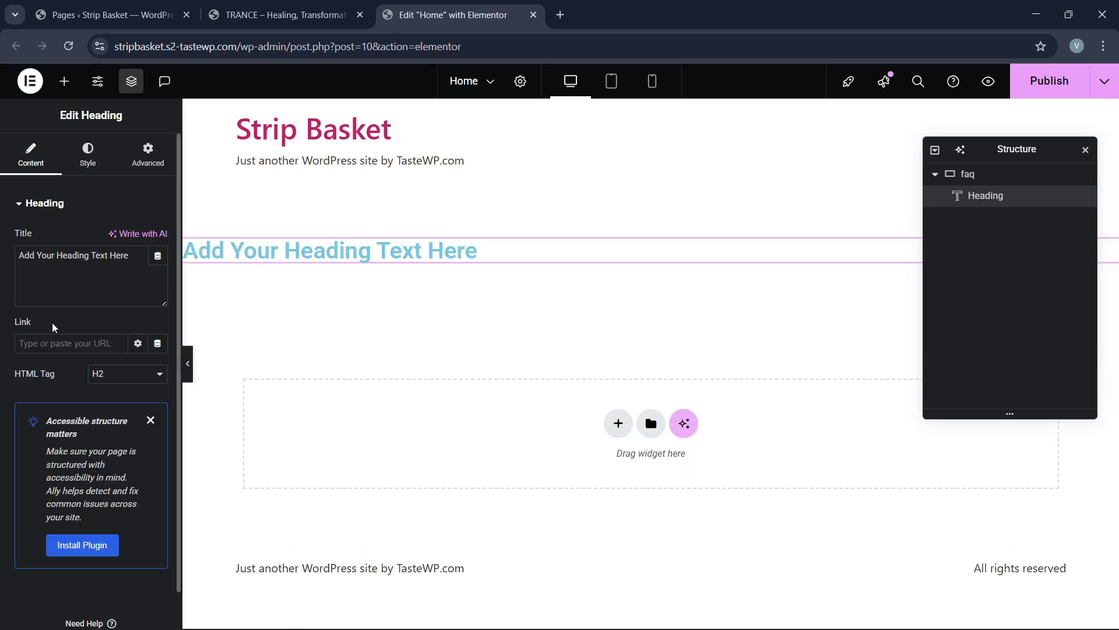
{"action": "key", "text": "ctrl+a"}
{"action": "key", "text": "BackSpace"}
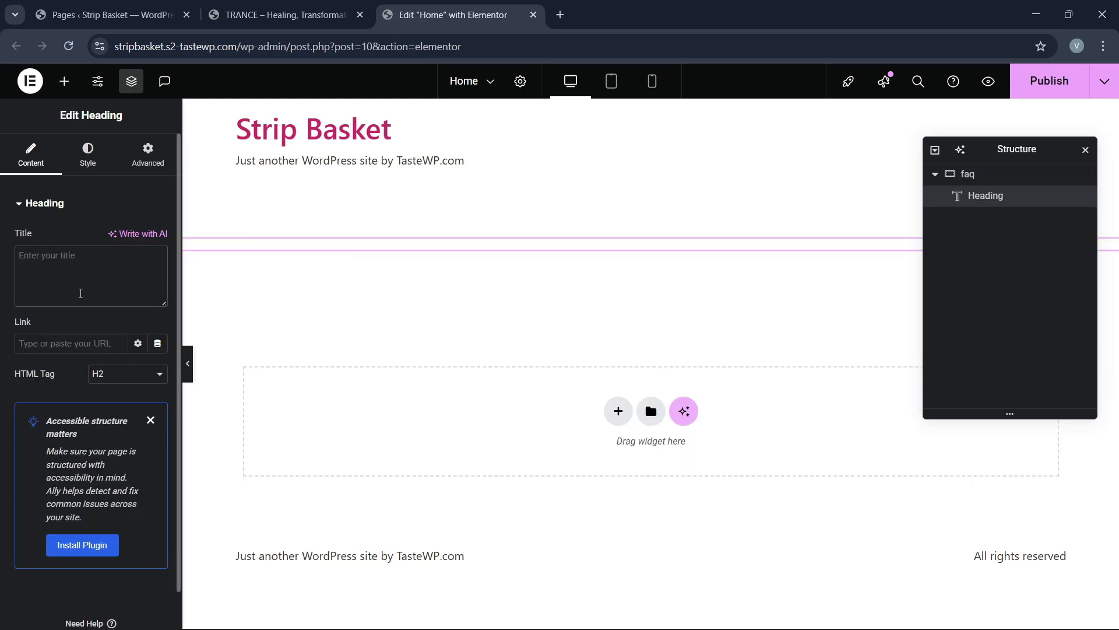
{"action": "type", "text": "Frequently A"}
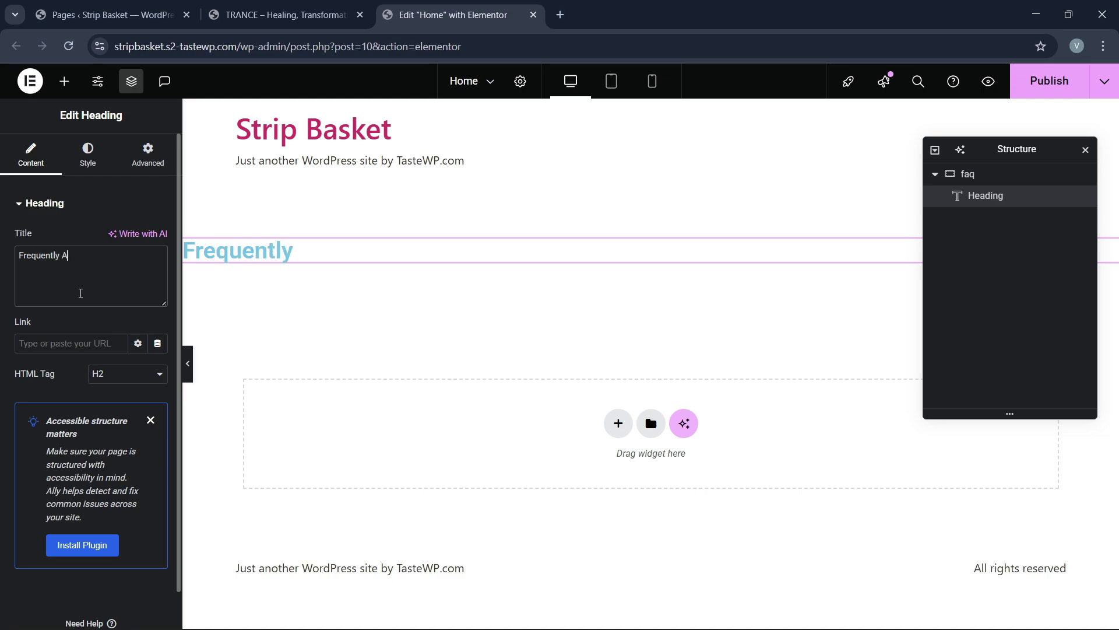
{"action": "type", "text": "sked Questions"}
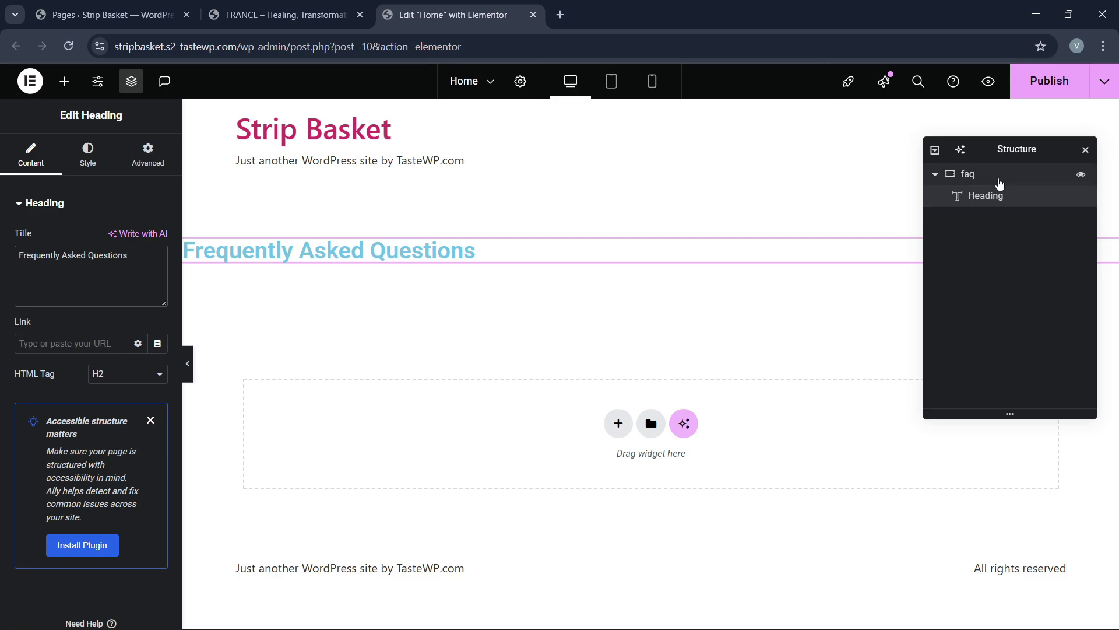
{"action": "left_click", "coordinate": [998, 178]}
{"action": "left_click", "coordinate": [29, 154]}
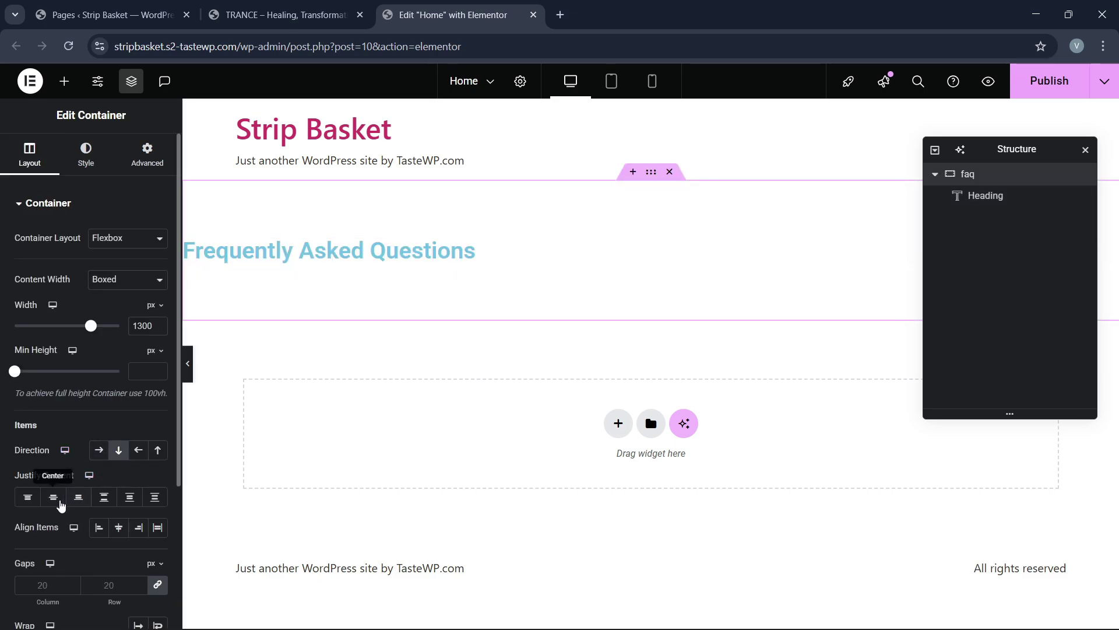
{"action": "left_click", "coordinate": [128, 533]}
Style the heading in Roboto at about 45px with near-black text color.
{"action": "left_click", "coordinate": [562, 256]}
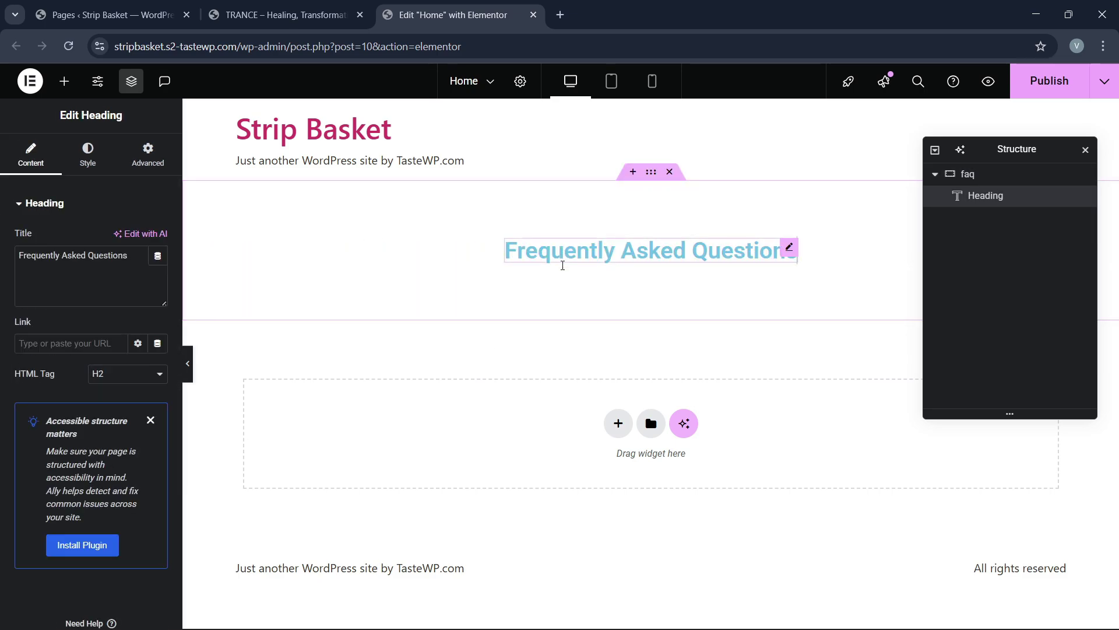
{"action": "left_click", "coordinate": [86, 155]}
{"action": "left_click", "coordinate": [157, 280]}
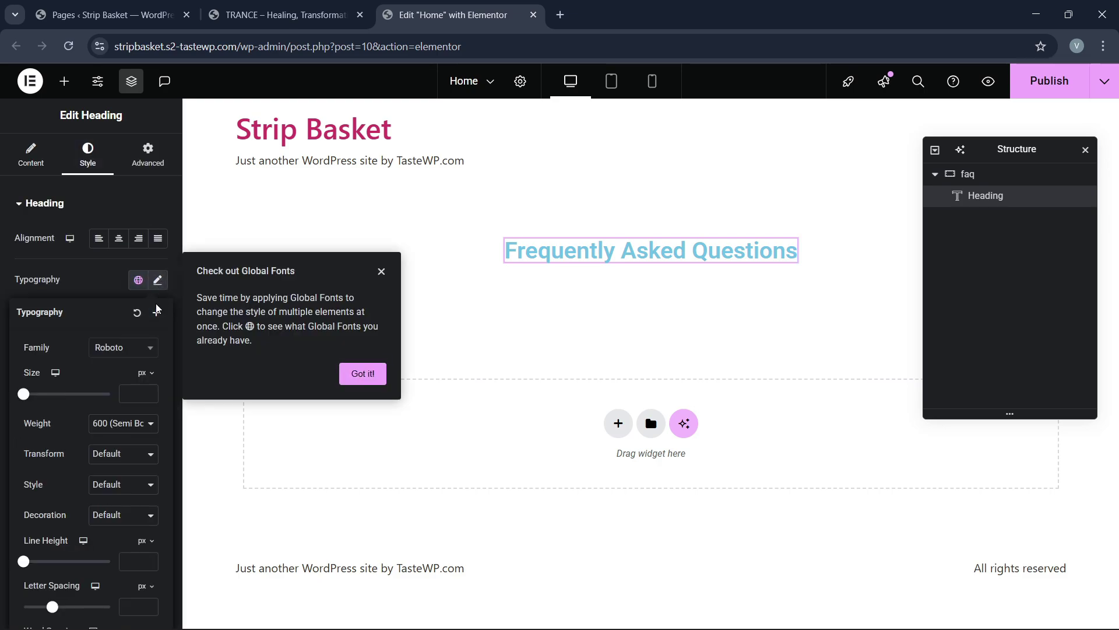
{"action": "left_click", "coordinate": [118, 350]}
{"action": "left_click", "coordinate": [75, 355]}
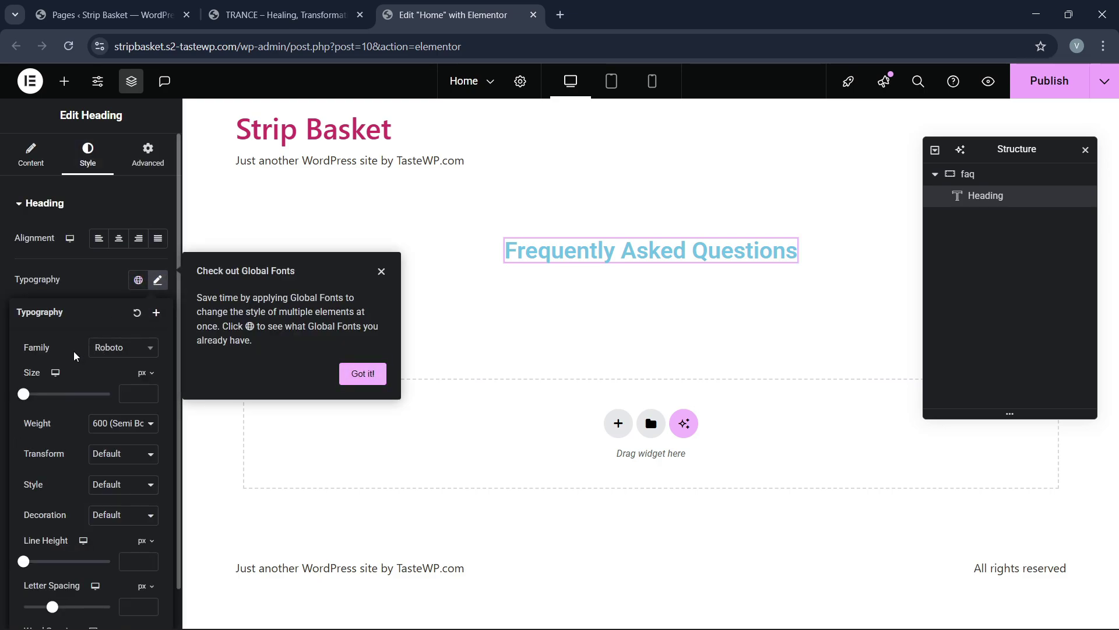
{"action": "left_click", "coordinate": [150, 394]}
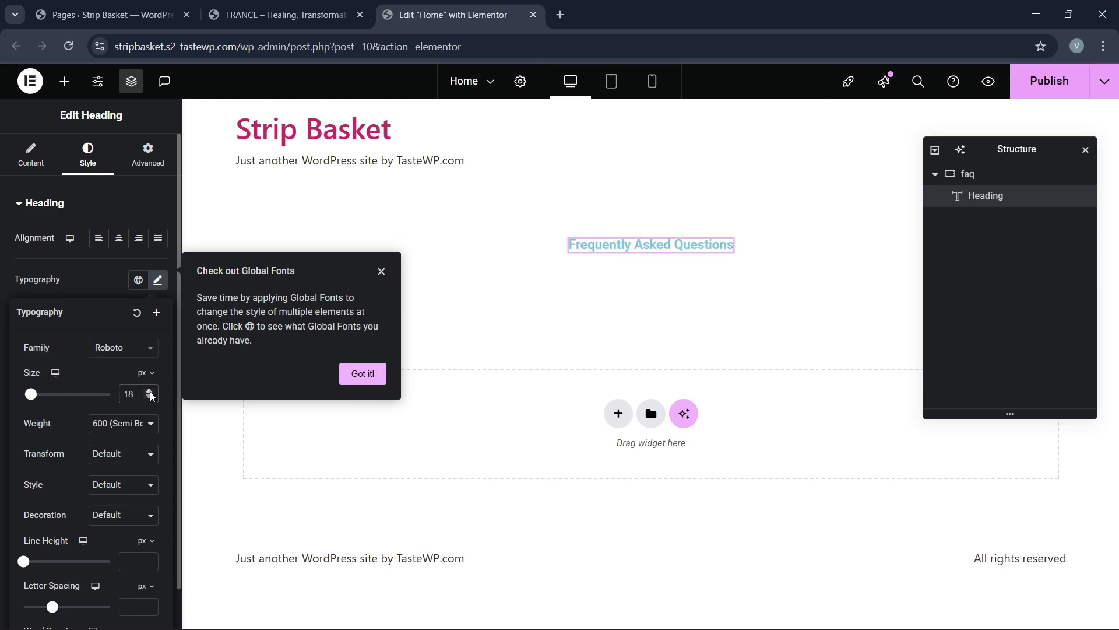
{"action": "left_click", "coordinate": [150, 391]}
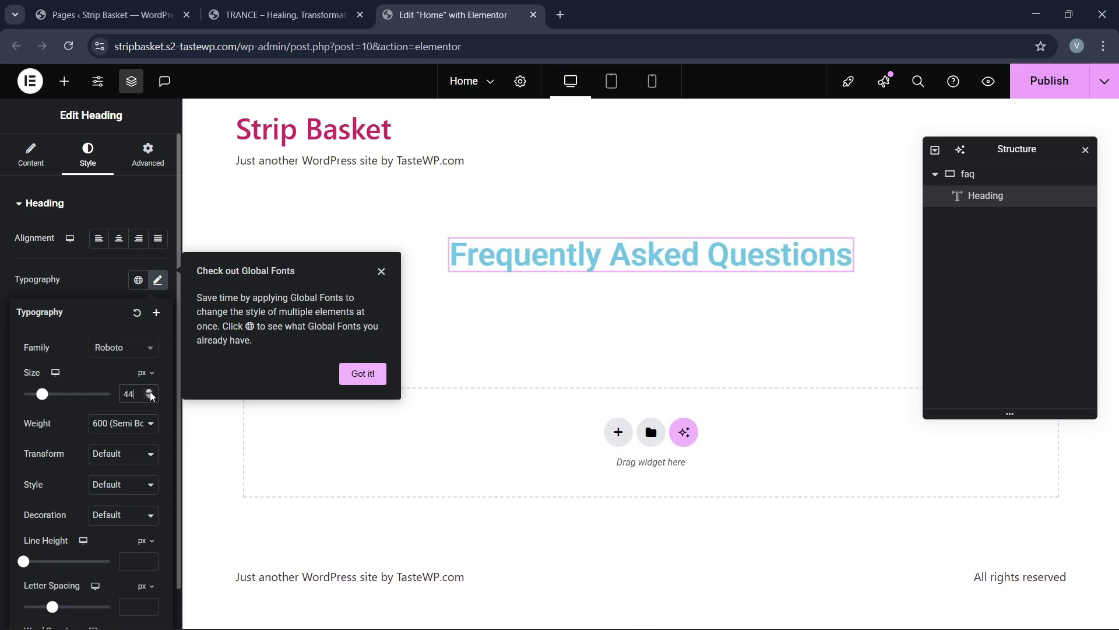
{"action": "left_click", "coordinate": [114, 278]}
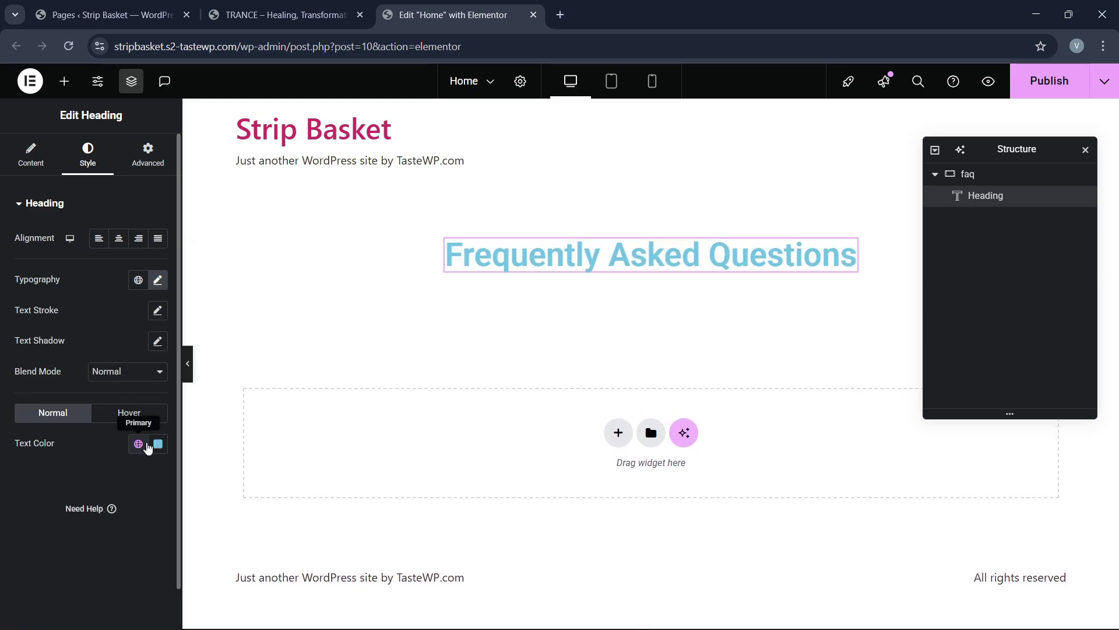
{"action": "left_click", "coordinate": [153, 445]}
{"action": "left_click_drag", "start_coordinate": [157, 338], "coordinate": [92, 356]}
{"action": "left_click", "coordinate": [27, 477]}
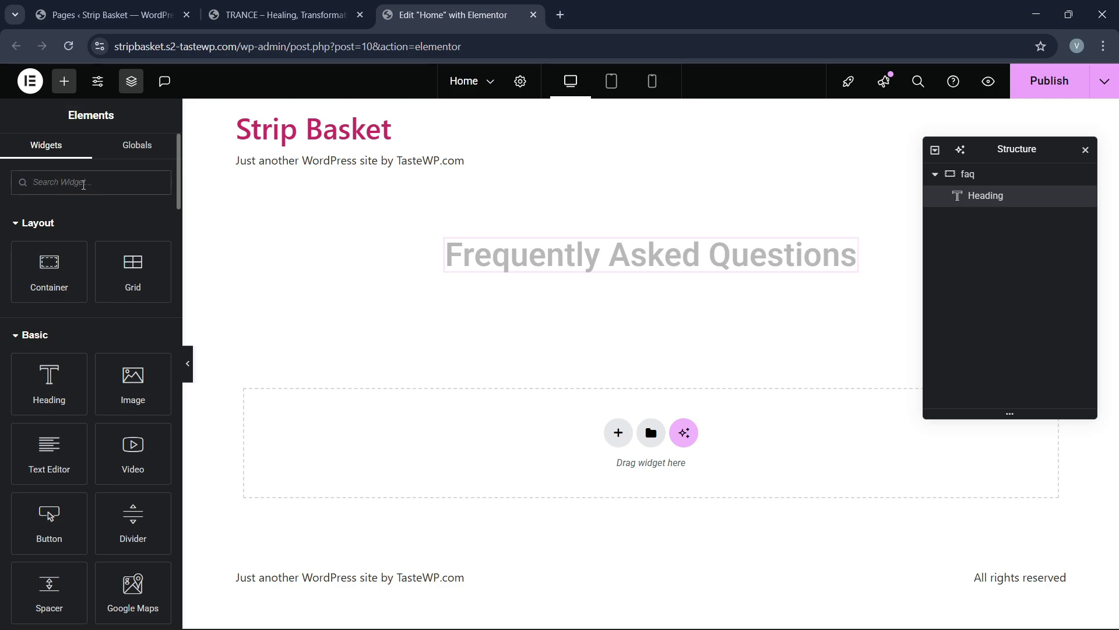
Search 'acc' and drop an Accordion widget below the heading, leaving Item #1 collapsed.
{"action": "left_click", "coordinate": [83, 185]}
{"action": "type", "text": "accor"}
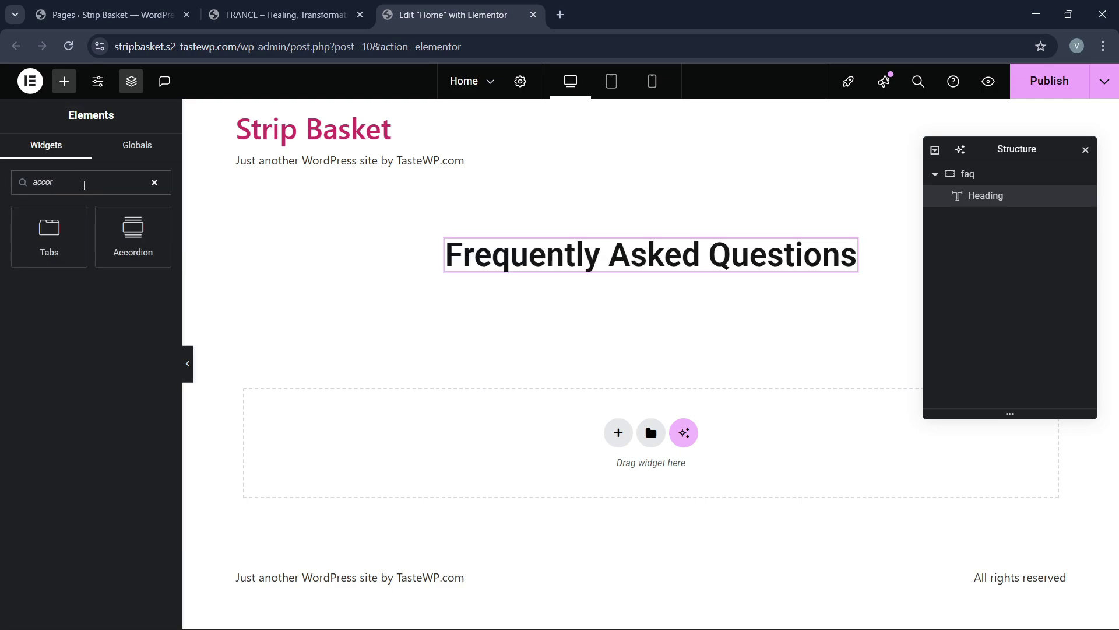
{"action": "left_click_drag", "start_coordinate": [123, 240], "coordinate": [592, 267]}
{"action": "left_click_drag", "start_coordinate": [443, 346], "coordinate": [442, 344]}
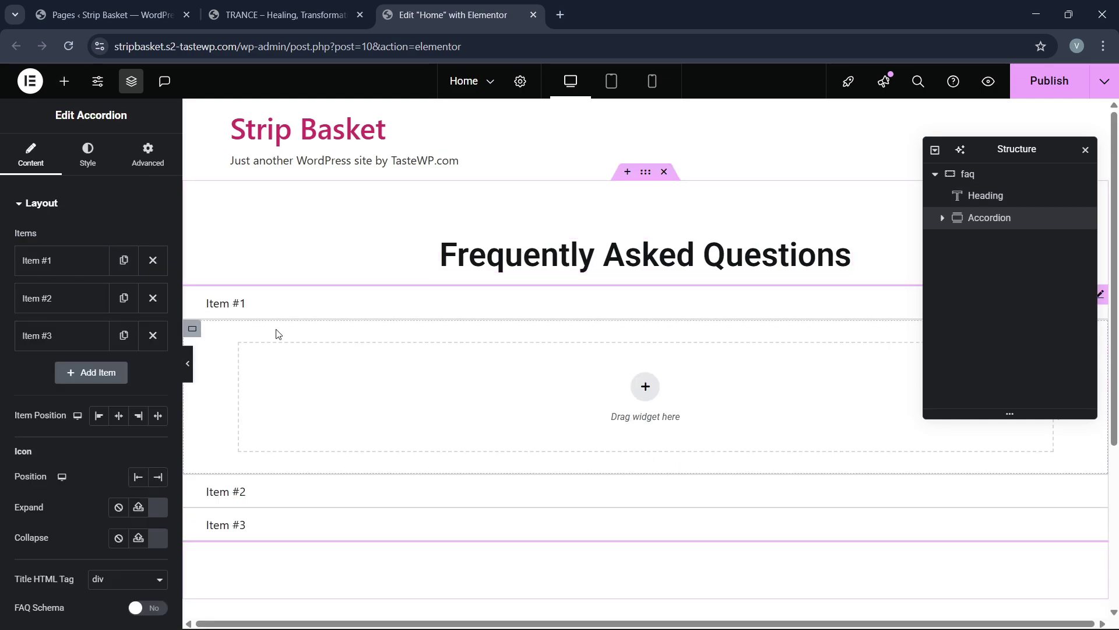
{"action": "left_click", "coordinate": [288, 313]}
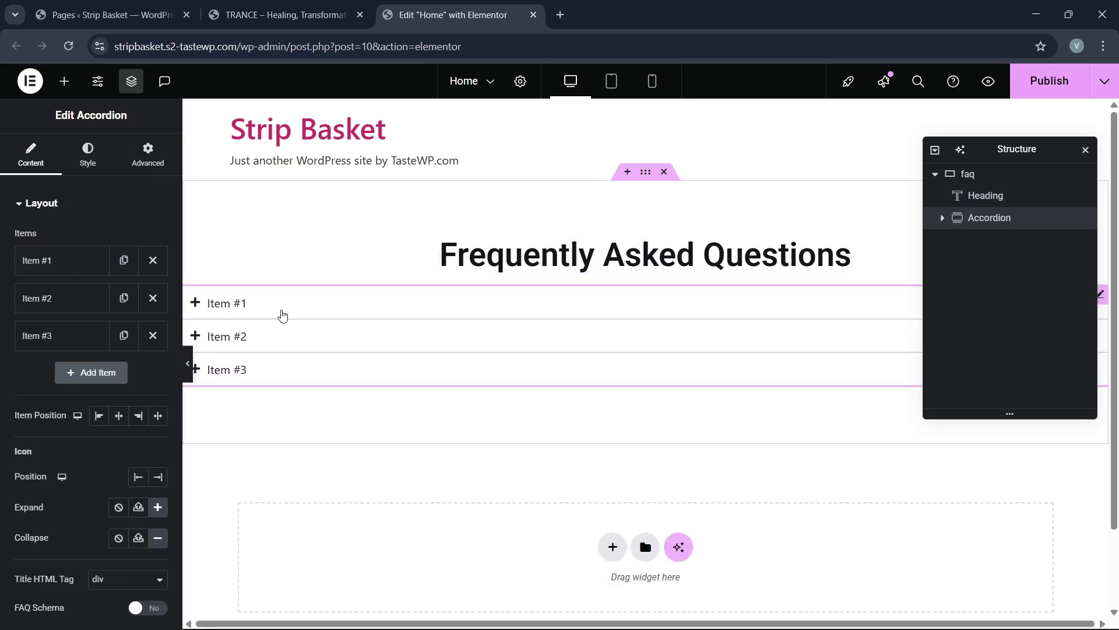
{"action": "left_click", "coordinate": [291, 311]}
{"action": "left_click", "coordinate": [291, 311]}
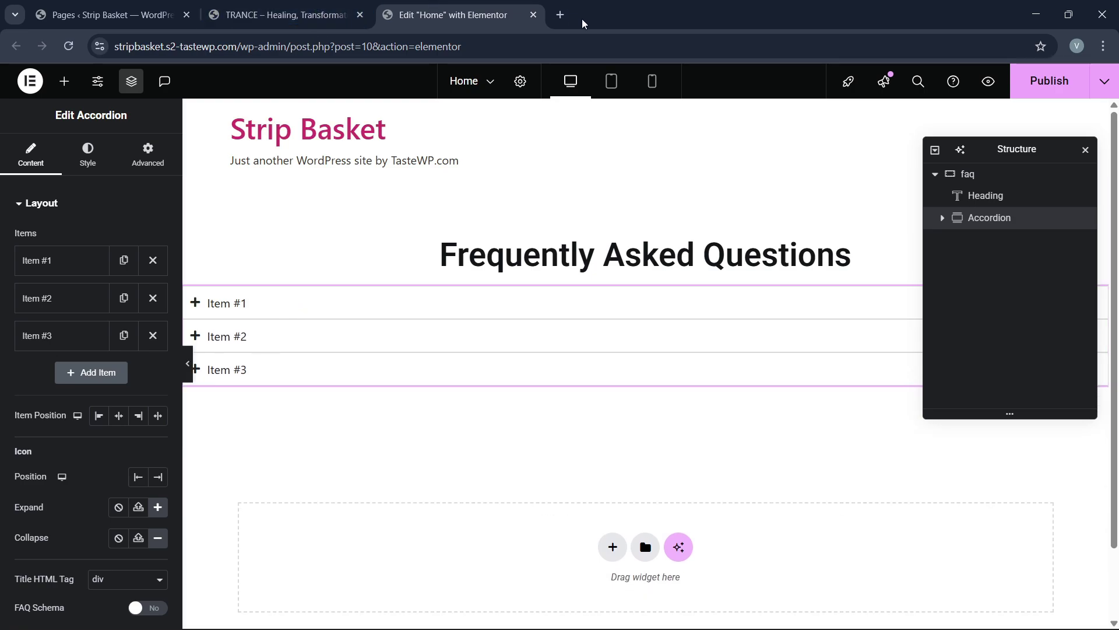
On chatgpt.com, request dummy website FAQs and select Q1, 'What services do you offer'.
{"action": "key", "text": "ctrl+t"}
{"action": "type", "text": "chat"}
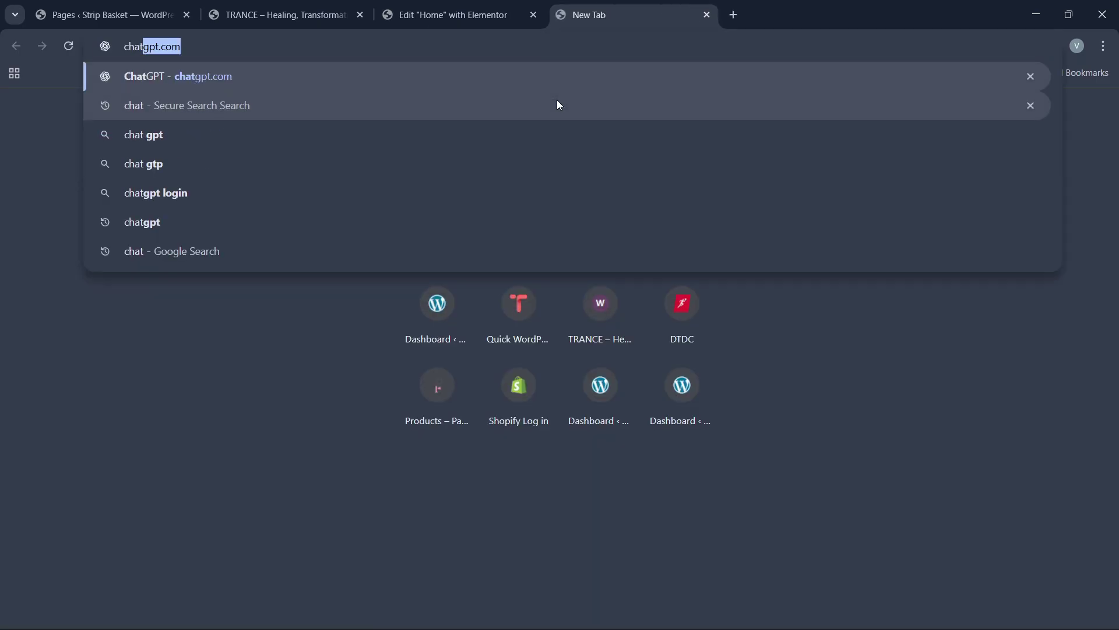
{"action": "key", "text": "Return"}
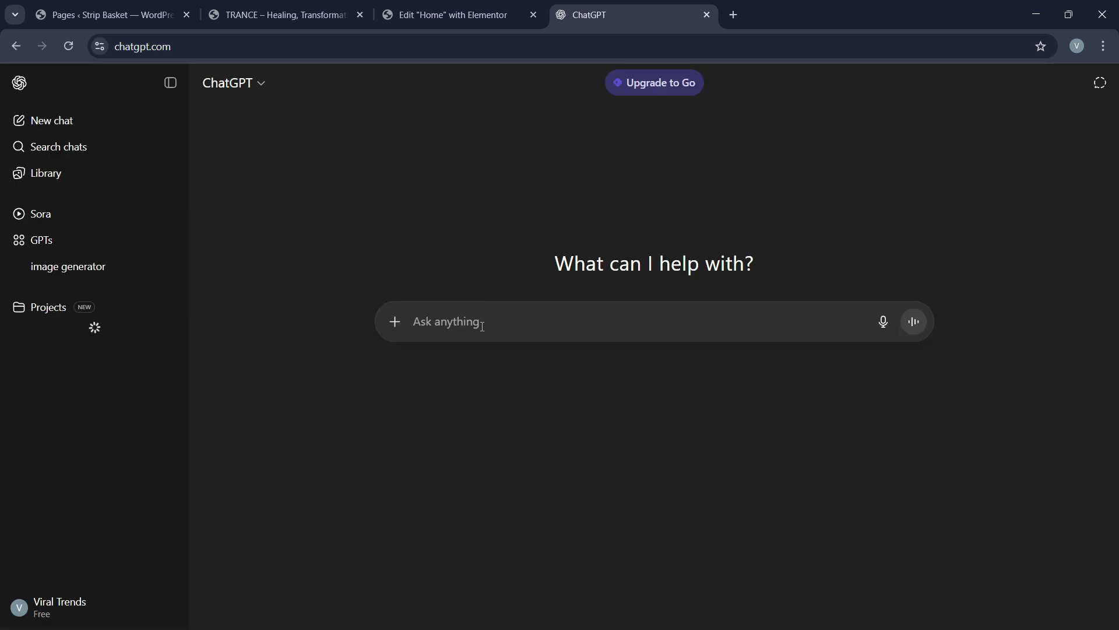
{"action": "type", "text": "hey givre me some dummy faq for my website"}
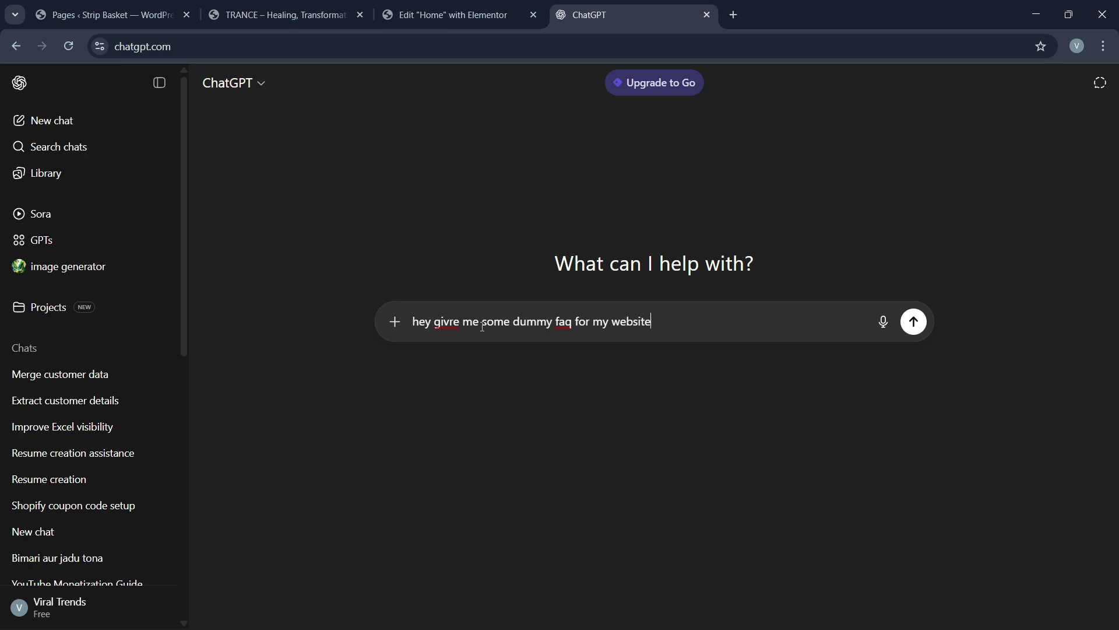
{"action": "key", "text": "Return"}
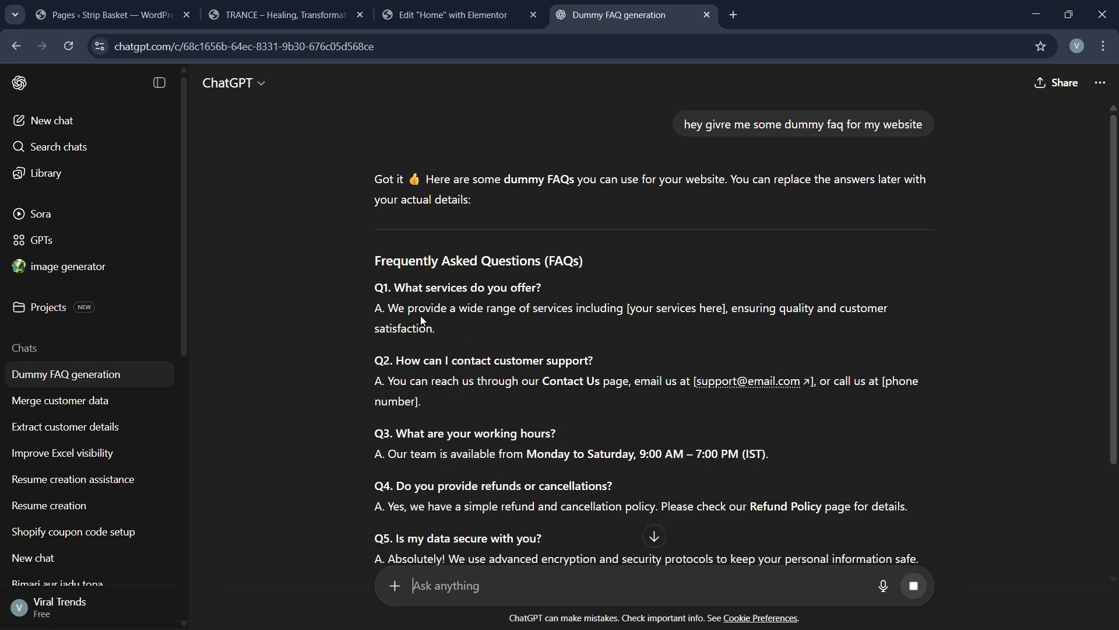
{"action": "left_click_drag", "start_coordinate": [395, 287], "coordinate": [524, 284]}
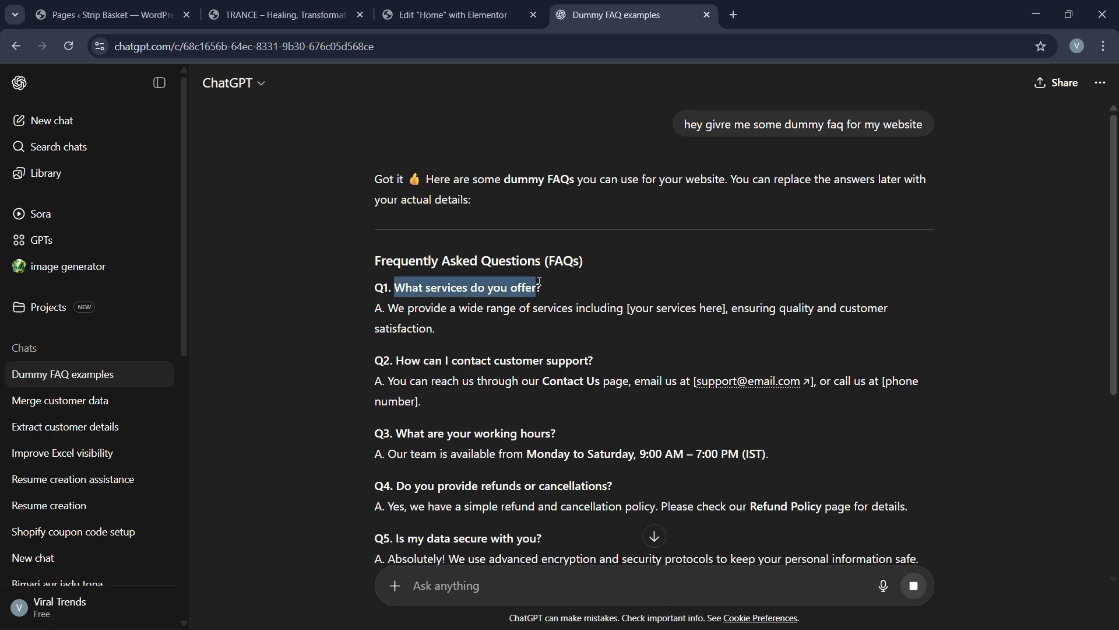
Paste 'What services do you offer?' as the first accordion item's title.
{"action": "left_click", "coordinate": [449, 15]}
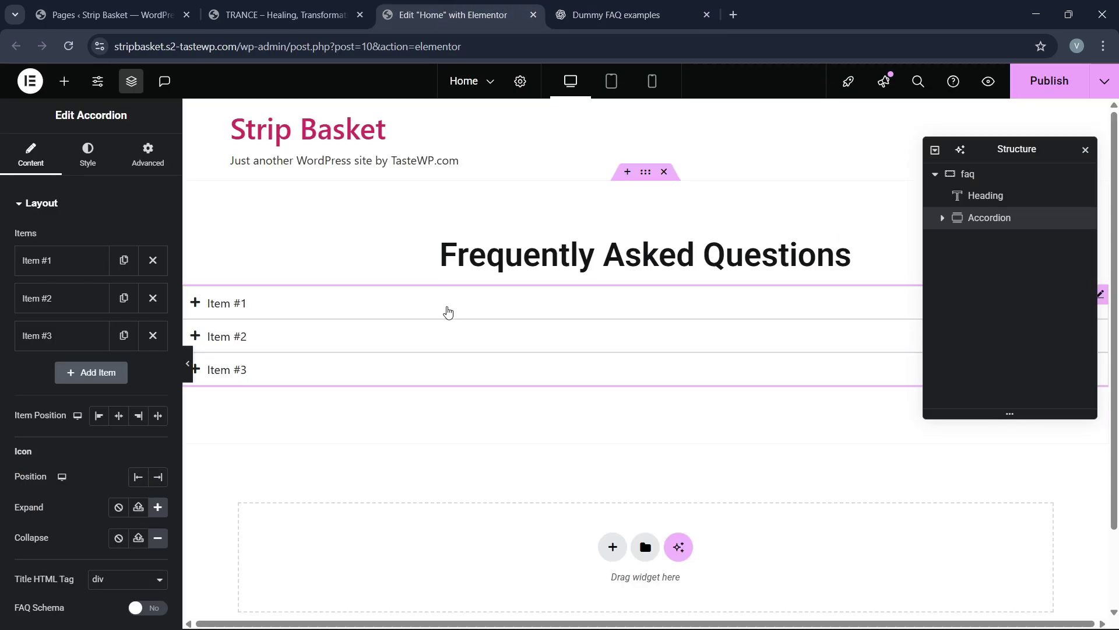
{"action": "left_click", "coordinate": [84, 269]}
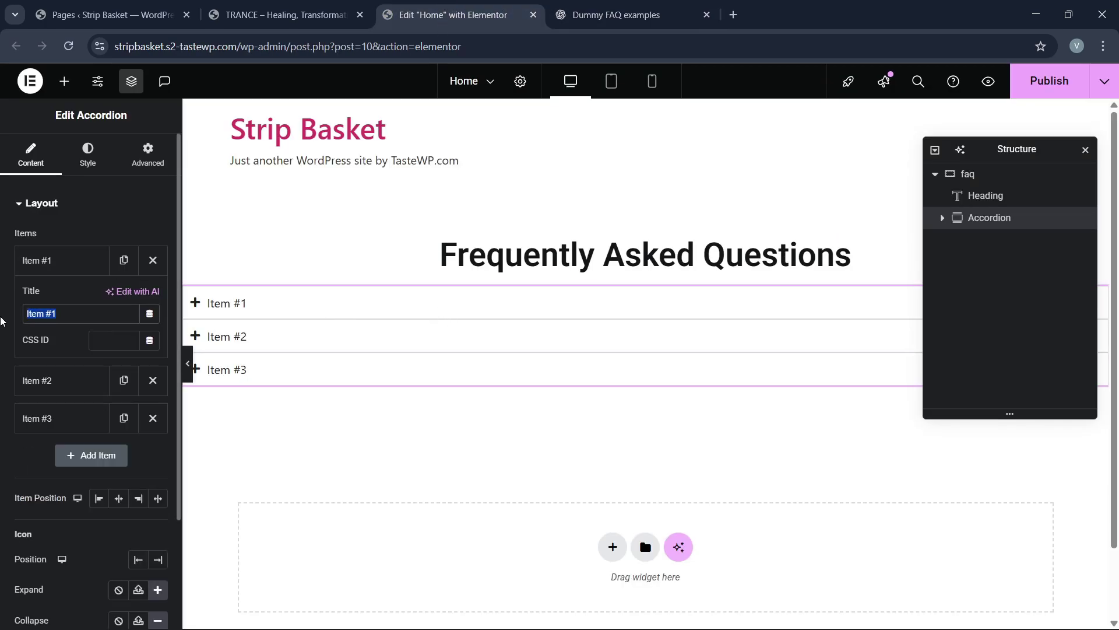
{"action": "type", "text": "What services do you offer?"}
{"action": "left_click", "coordinate": [52, 267]}
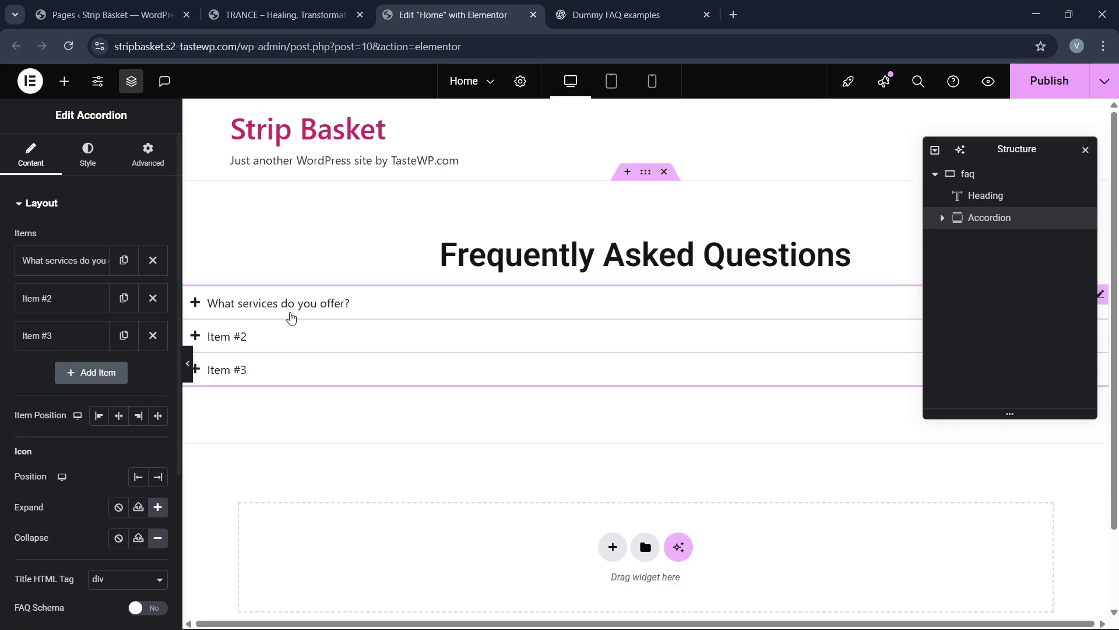
Set Icon Position to End and Item Position to Stretch, and delete Item #2 and Item #3.
{"action": "left_click_drag", "start_coordinate": [1020, 149], "coordinate": [781, 263]}
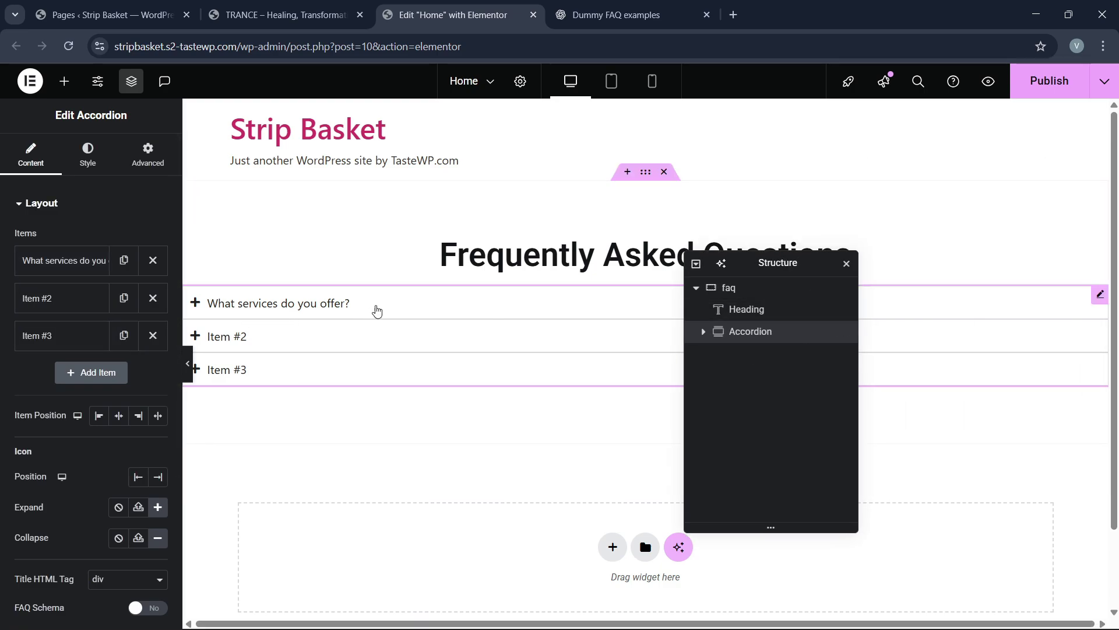
{"action": "scroll", "coordinate": [50, 443], "scroll_direction": "down", "scroll_amount": 2}
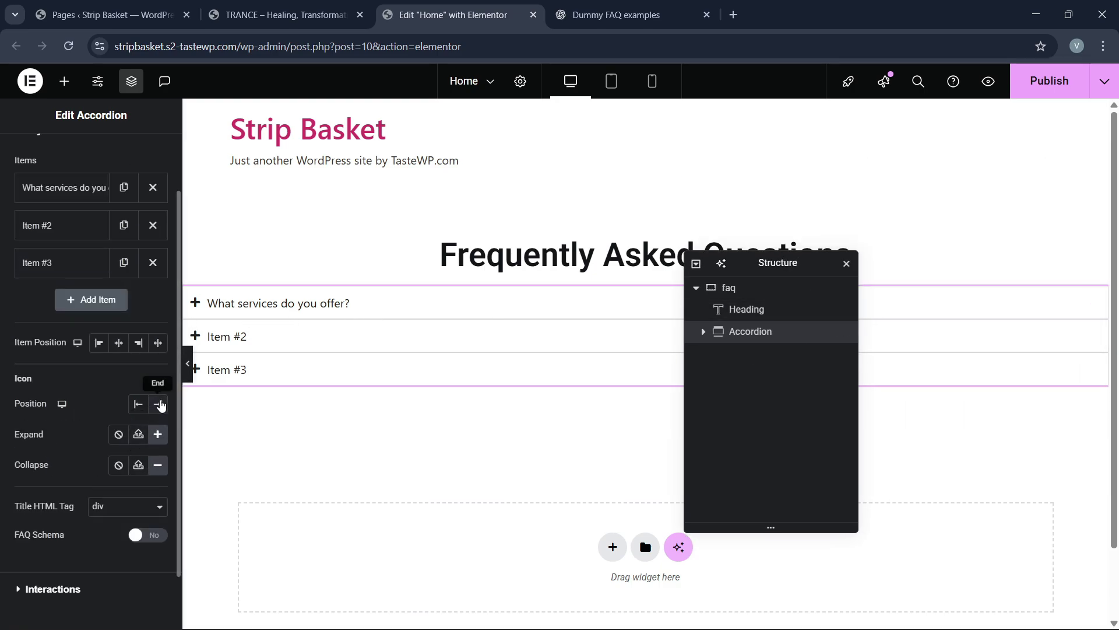
{"action": "left_click", "coordinate": [158, 404]}
{"action": "left_click", "coordinate": [156, 344]}
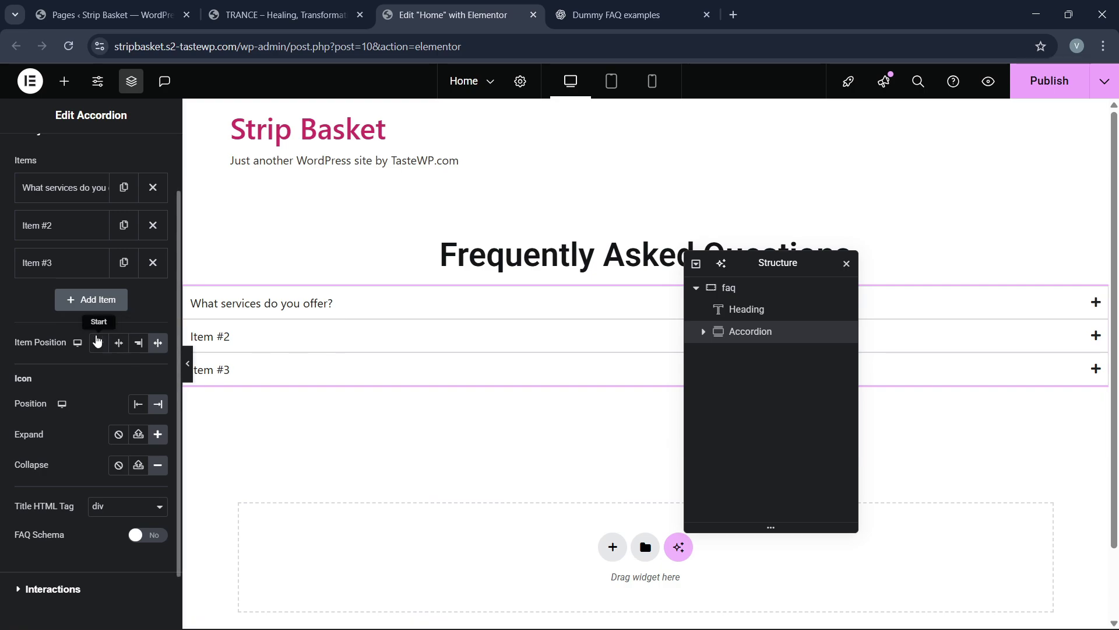
{"action": "left_click", "coordinate": [152, 225]}
{"action": "left_click", "coordinate": [153, 225]}
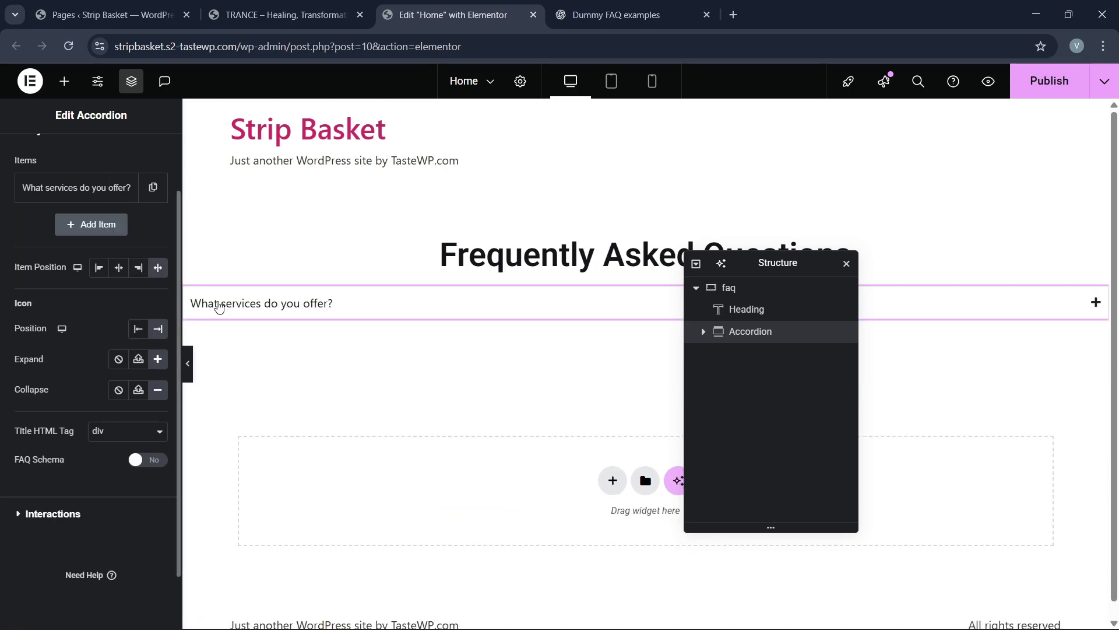
{"action": "left_click", "coordinate": [290, 304]}
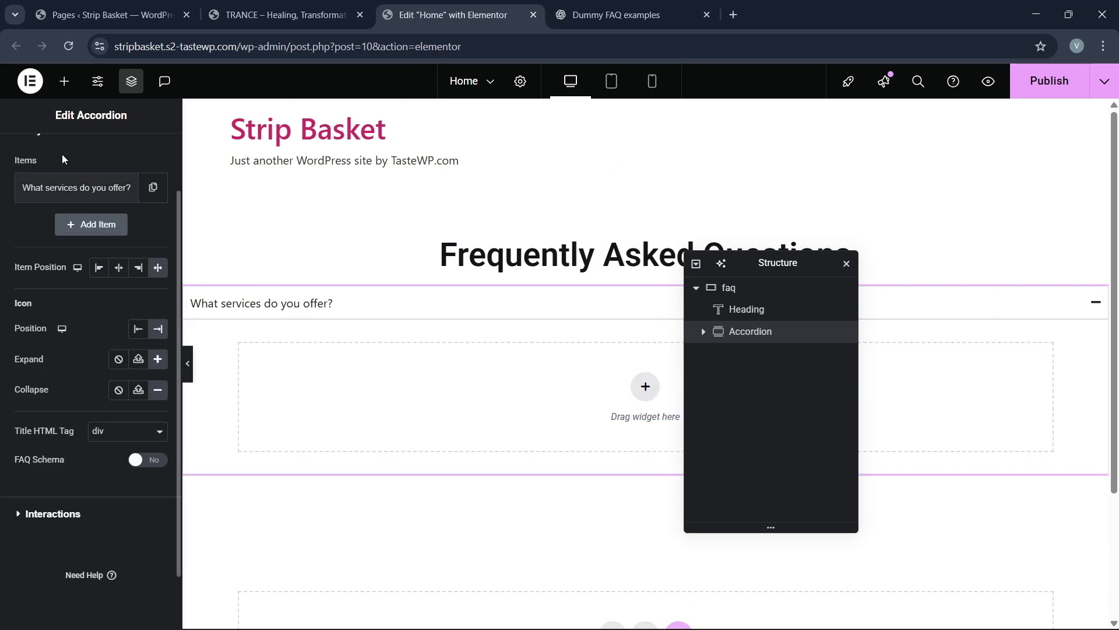
Place a full-width container inside the first accordion item.
{"action": "left_click", "coordinate": [64, 81]}
{"action": "left_click_drag", "start_coordinate": [48, 271], "coordinate": [415, 432]}
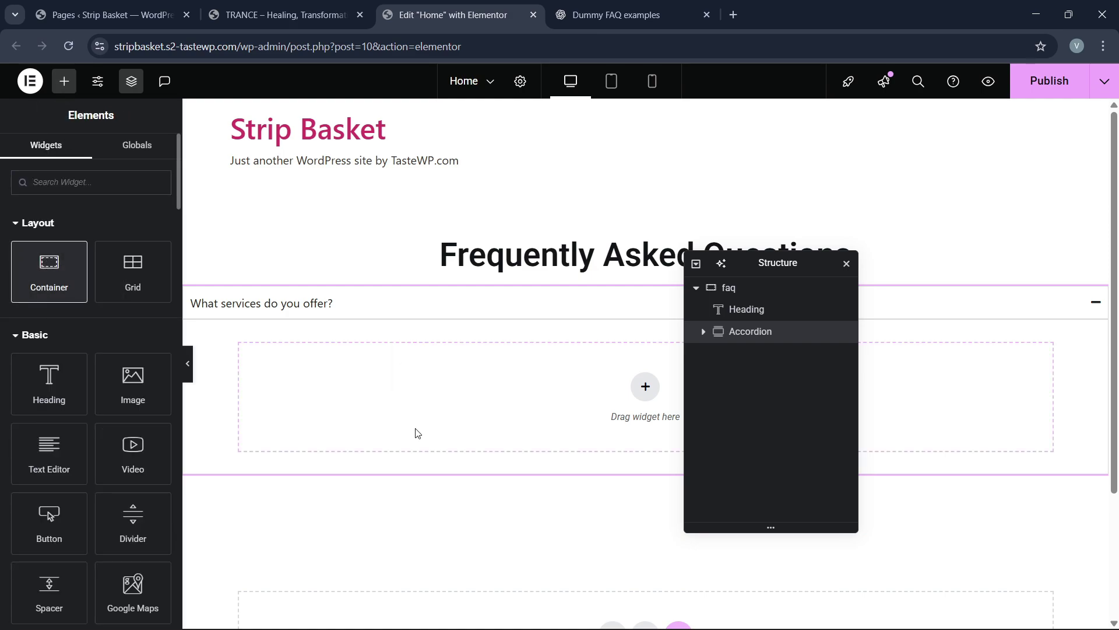
{"action": "left_click", "coordinate": [116, 280]}
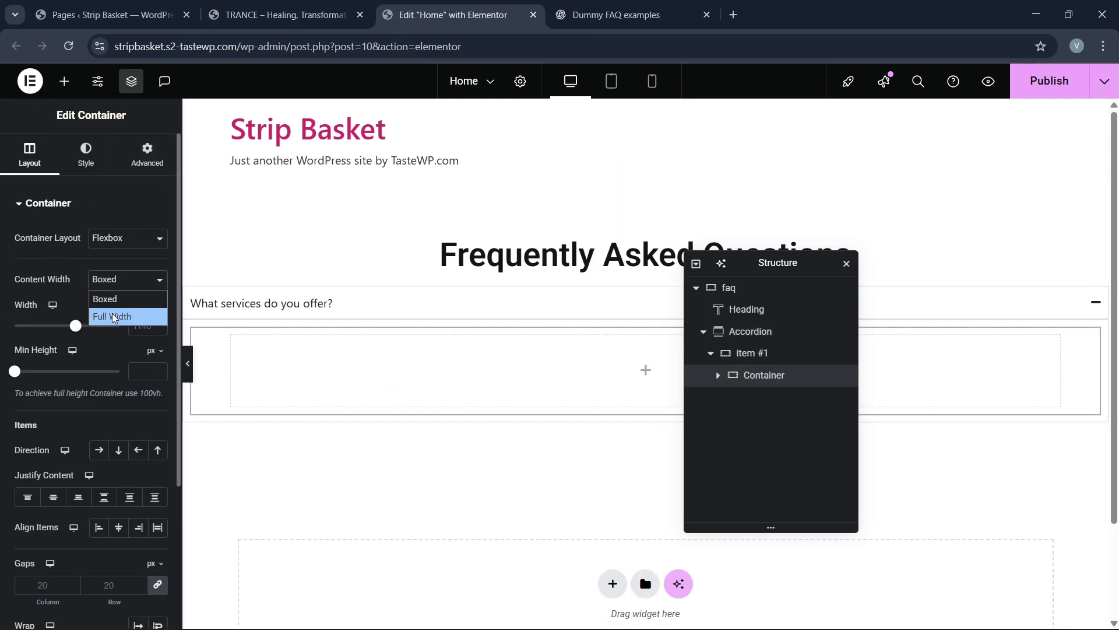
{"action": "left_click", "coordinate": [121, 316]}
{"action": "left_click", "coordinate": [147, 155]}
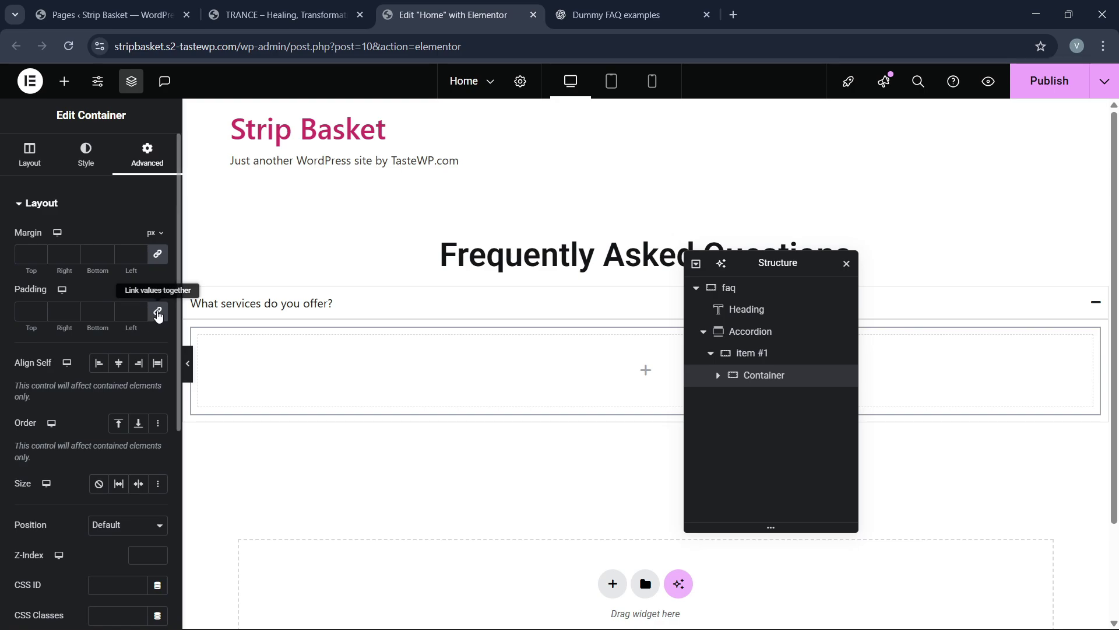
Give item #1's inner container 30px linked padding on all sides.
{"action": "left_click", "coordinate": [741, 353]}
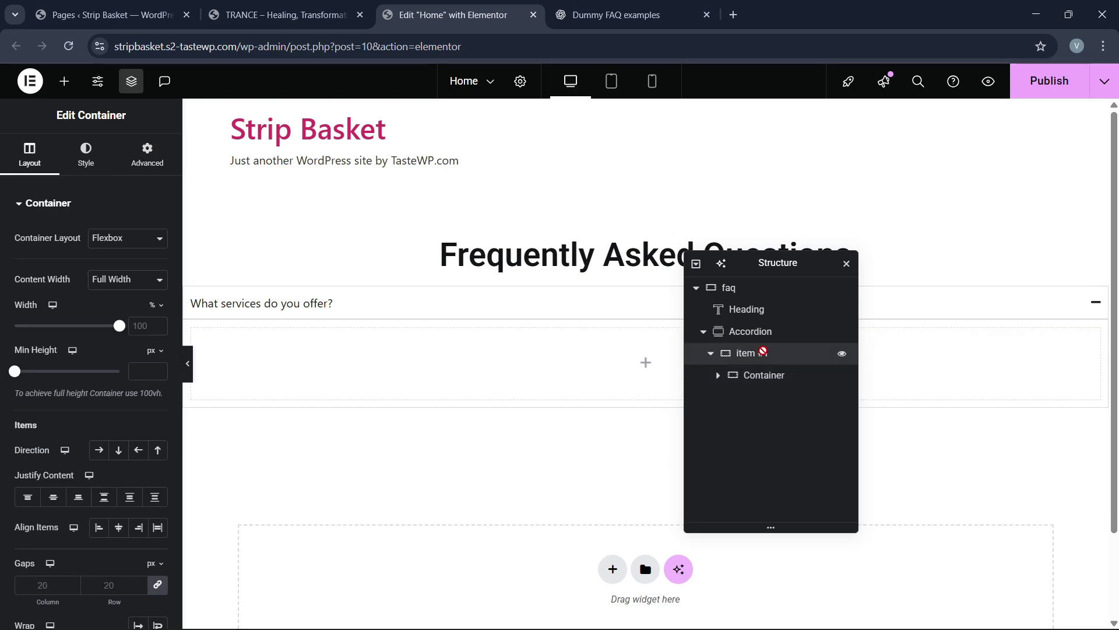
{"action": "left_click", "coordinate": [147, 155]}
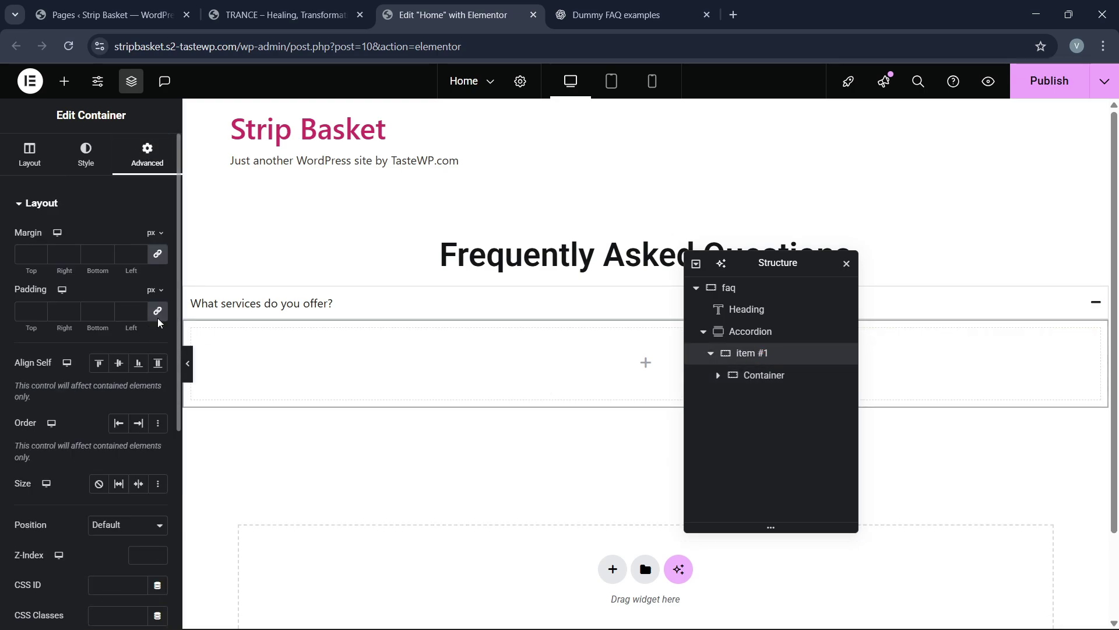
{"action": "left_click", "coordinate": [741, 375]}
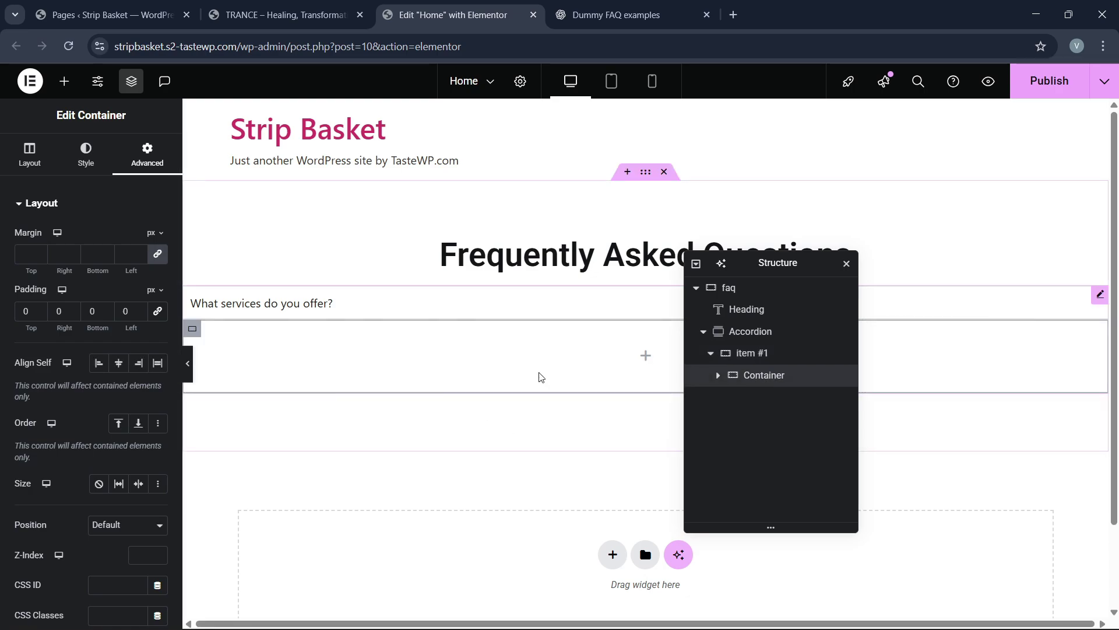
{"action": "left_click", "coordinate": [160, 316]}
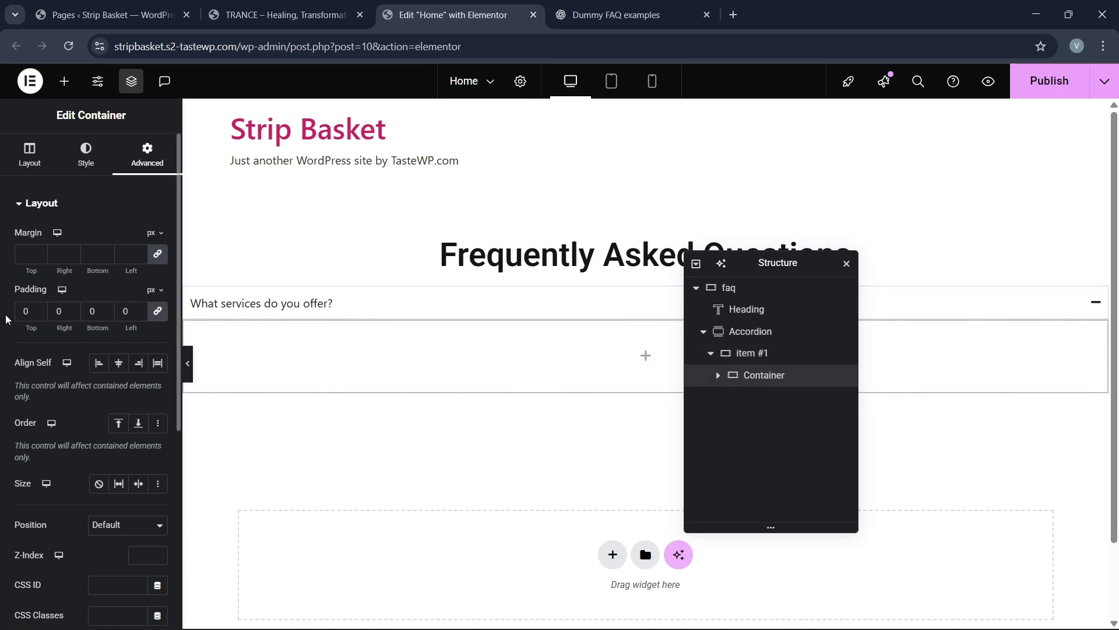
{"action": "left_click", "coordinate": [26, 311]}
{"action": "type", "text": "30"}
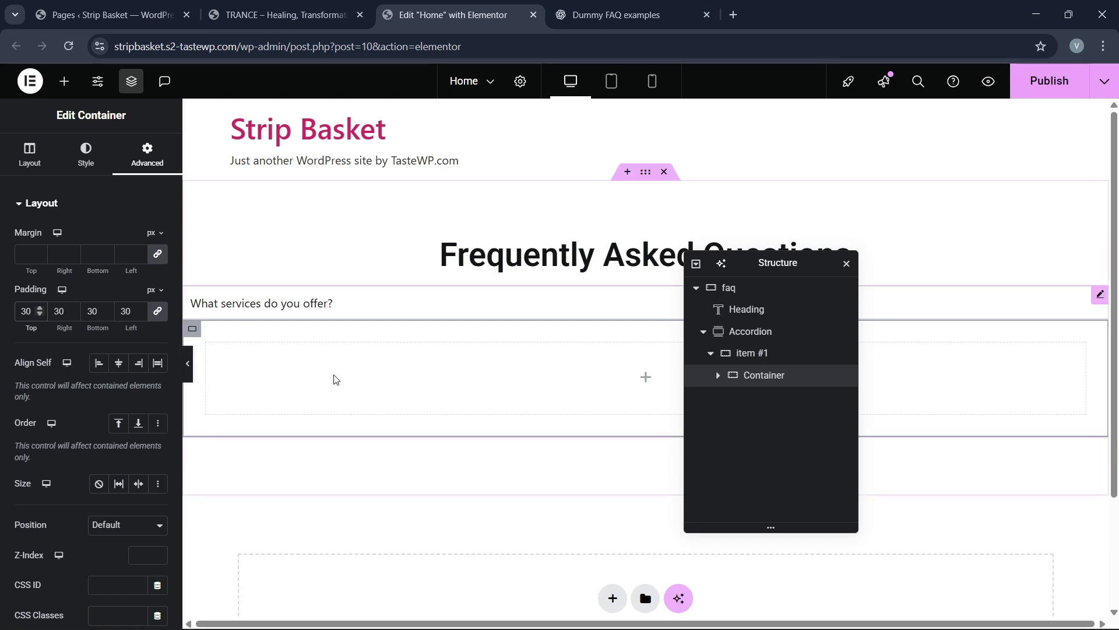
Give the container a white classic background and add a Text Editor widget inside it.
{"action": "left_click", "coordinate": [86, 154]}
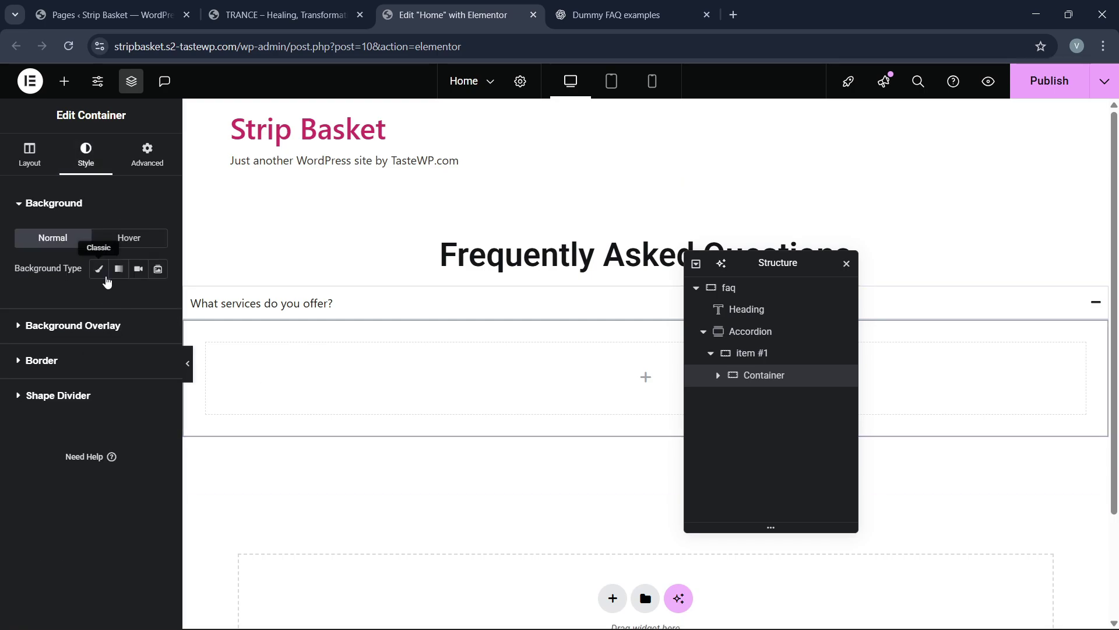
{"action": "left_click", "coordinate": [158, 299]}
{"action": "left_click_drag", "start_coordinate": [100, 411], "coordinate": [75, 357]}
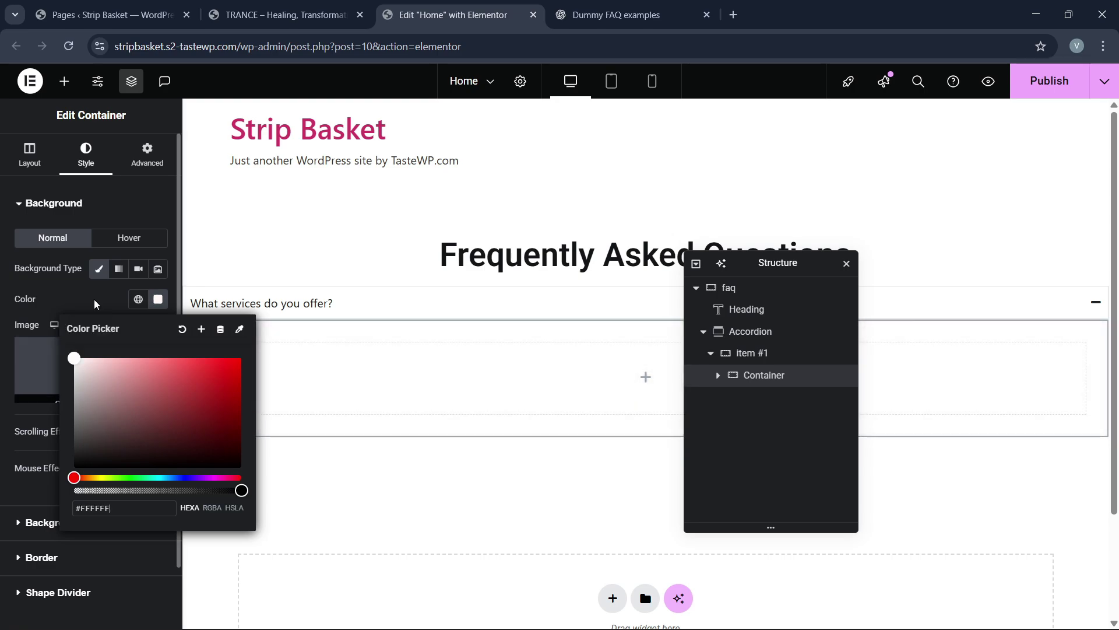
{"action": "left_click", "coordinate": [380, 350]}
{"action": "left_click", "coordinate": [64, 81]}
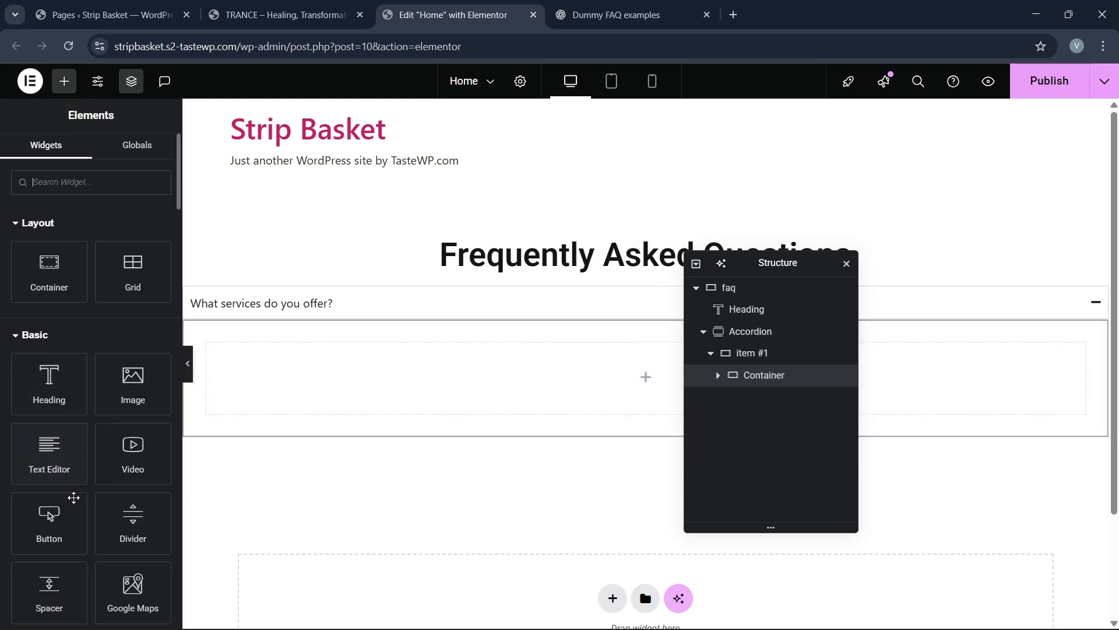
{"action": "left_click_drag", "start_coordinate": [69, 473], "coordinate": [410, 385]}
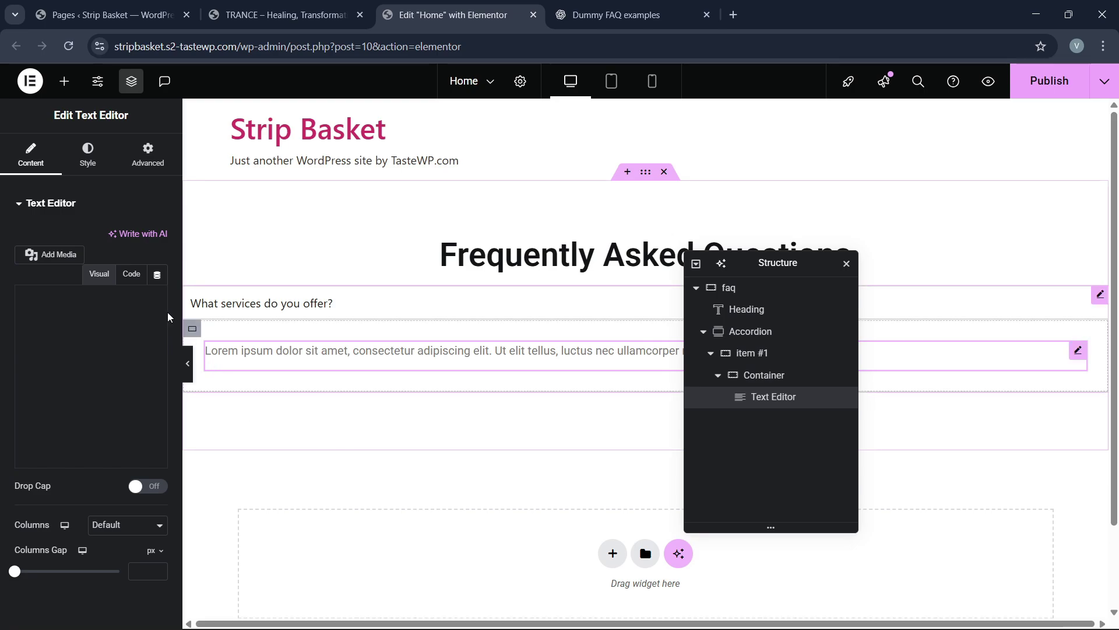
Copy the ChatGPT answer about services offered and paste it over the first item's lorem ipsum.
{"action": "left_click", "coordinate": [574, 16]}
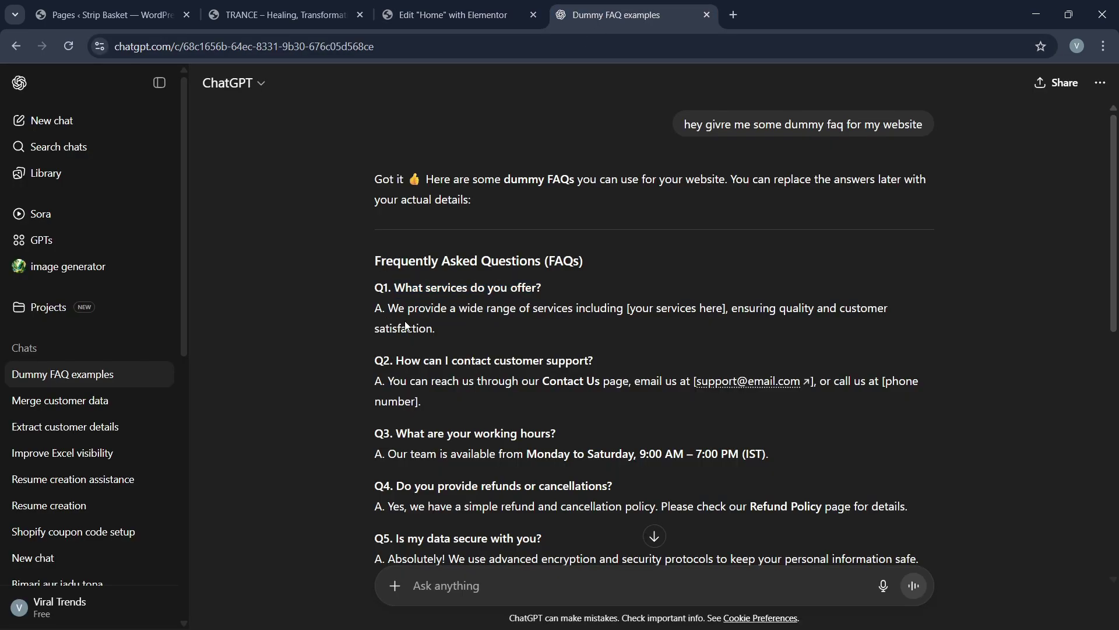
{"action": "left_click_drag", "start_coordinate": [387, 307], "coordinate": [446, 331]}
{"action": "key", "text": "ctrl+c"}
{"action": "left_click", "coordinate": [286, 14]}
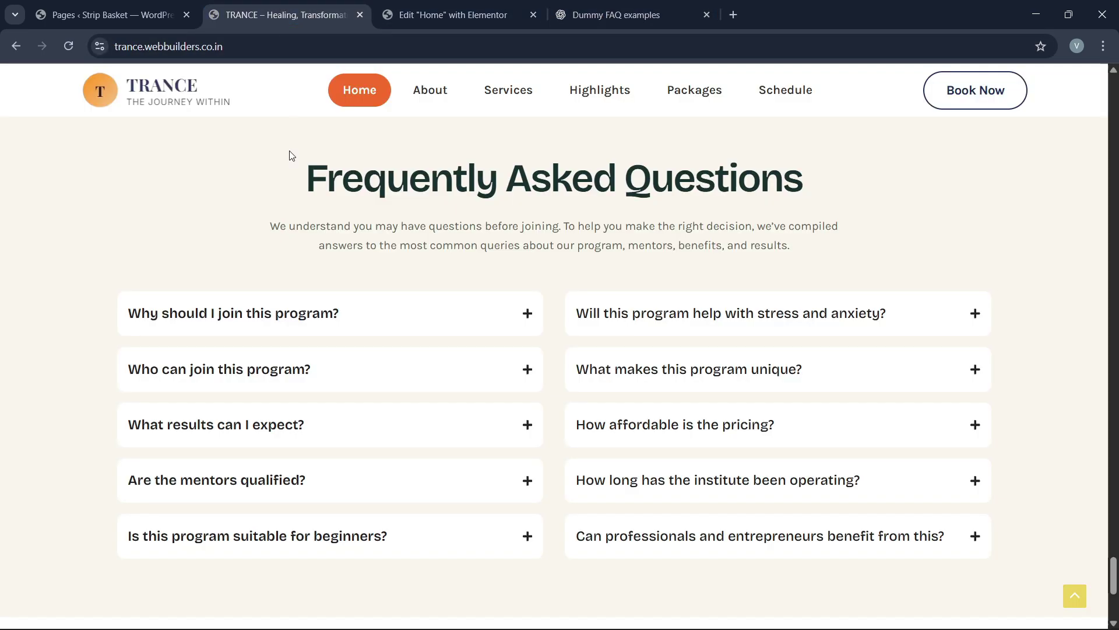
{"action": "left_click", "coordinate": [436, 8]}
{"action": "left_click", "coordinate": [132, 273]}
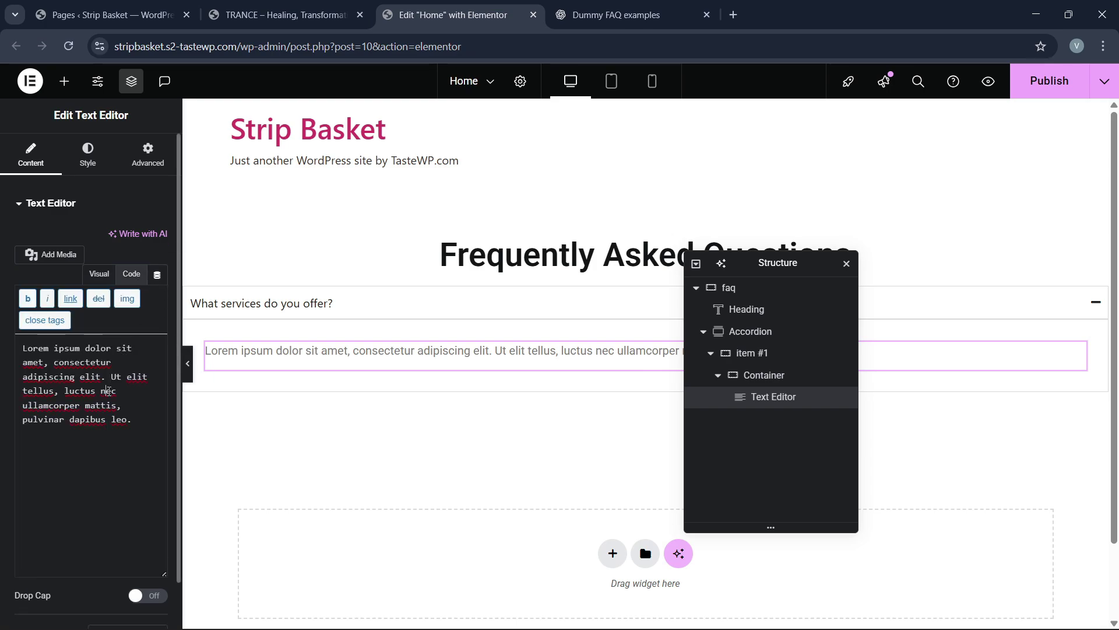
{"action": "key", "text": "ctrl+a"}
{"action": "key", "text": "ctrl+v"}
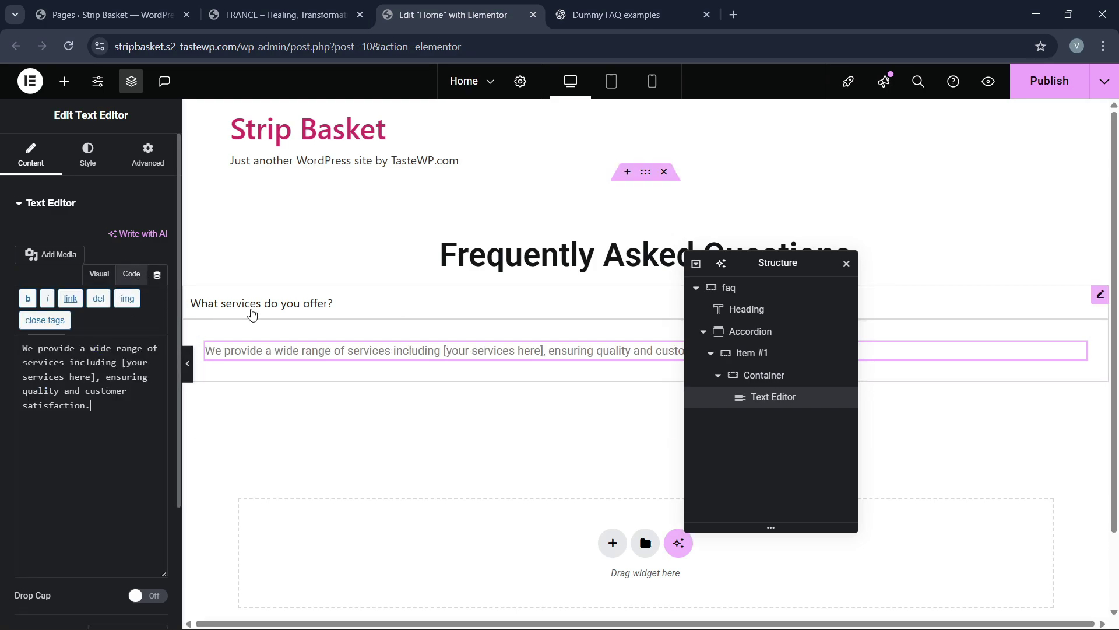
{"action": "left_click", "coordinate": [297, 305]}
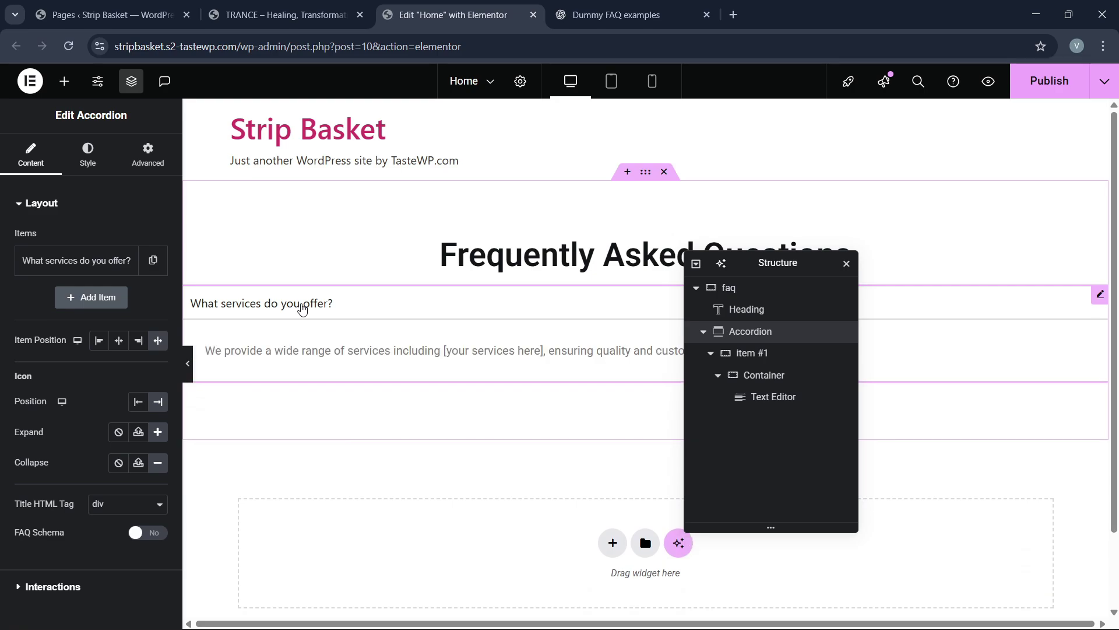
Give the accordion item titles 20 px padding.
{"action": "left_click", "coordinate": [302, 309]}
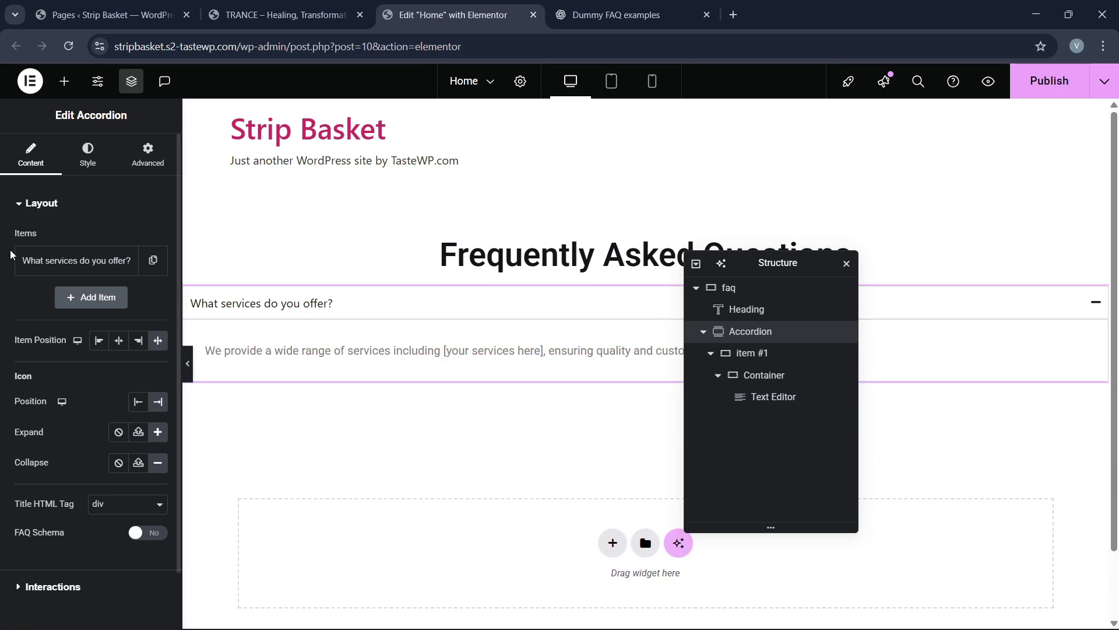
{"action": "left_click", "coordinate": [87, 153]}
{"action": "scroll", "coordinate": [83, 399], "scroll_direction": "down", "scroll_amount": 1}
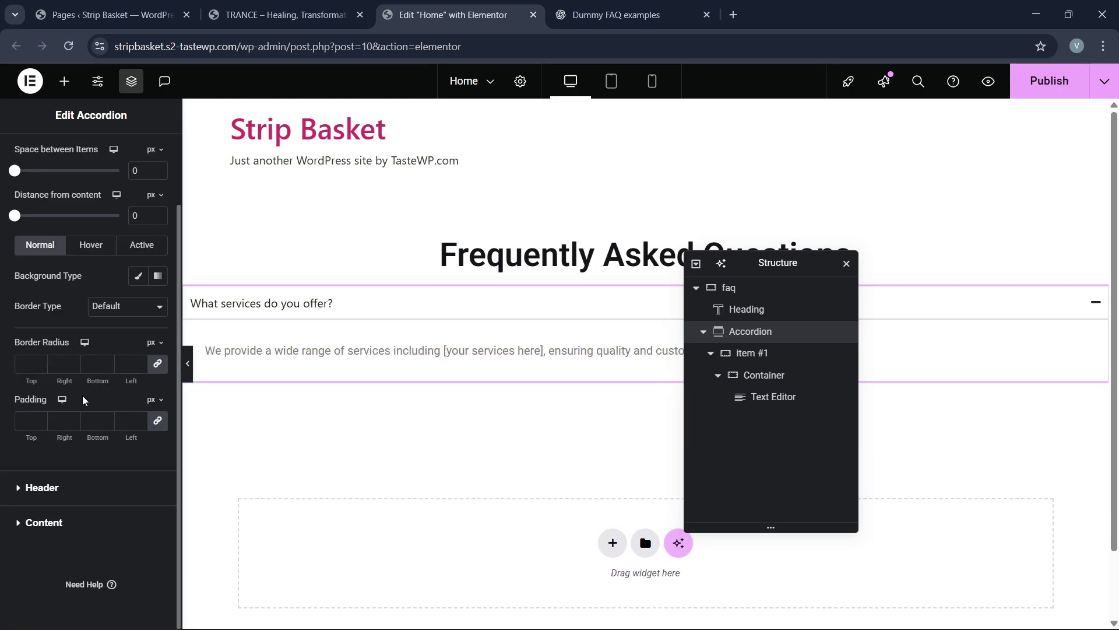
{"action": "scroll", "coordinate": [54, 454], "scroll_direction": "up", "scroll_amount": 2}
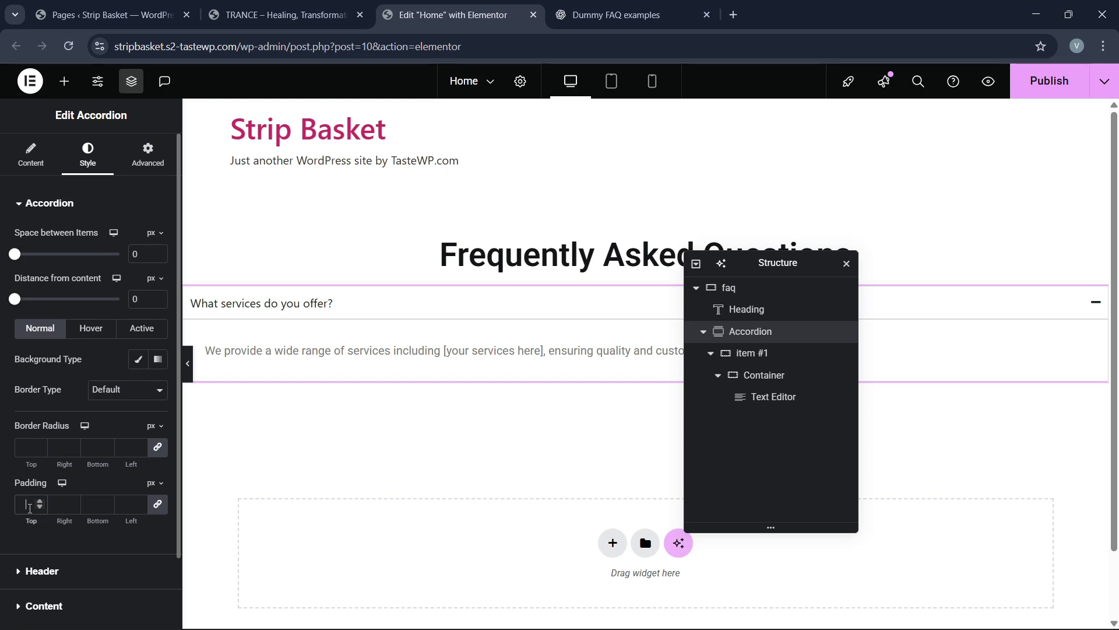
{"action": "left_click", "coordinate": [30, 504]}
{"action": "type", "text": "20"}
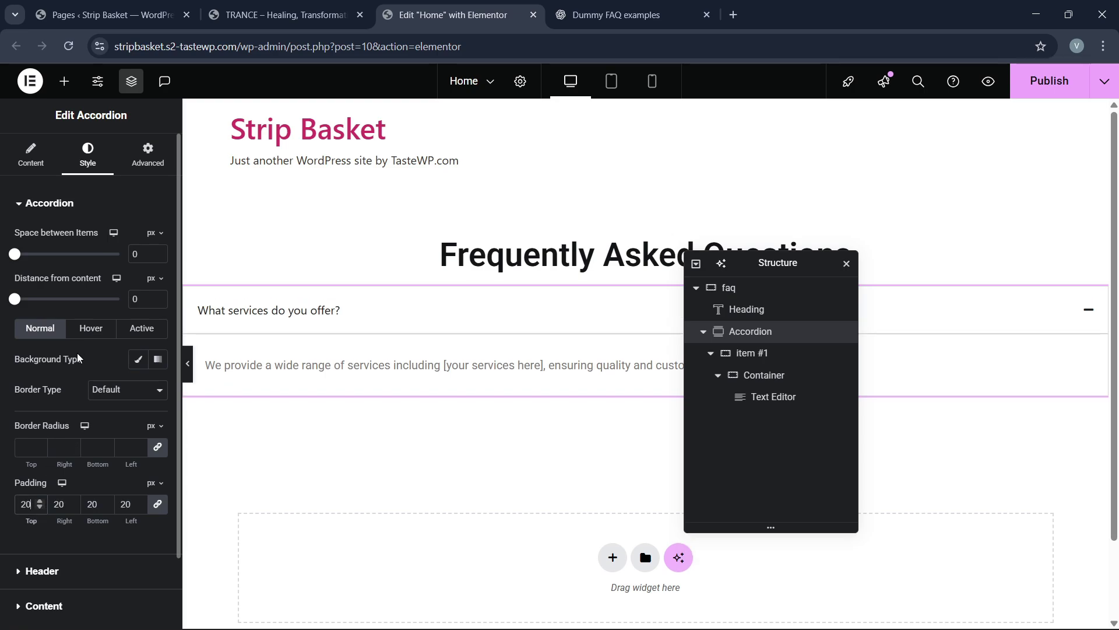
Give the titles a classic pure red #FF0000 background on hover.
{"action": "left_click", "coordinate": [92, 329]}
{"action": "left_click", "coordinate": [138, 361]}
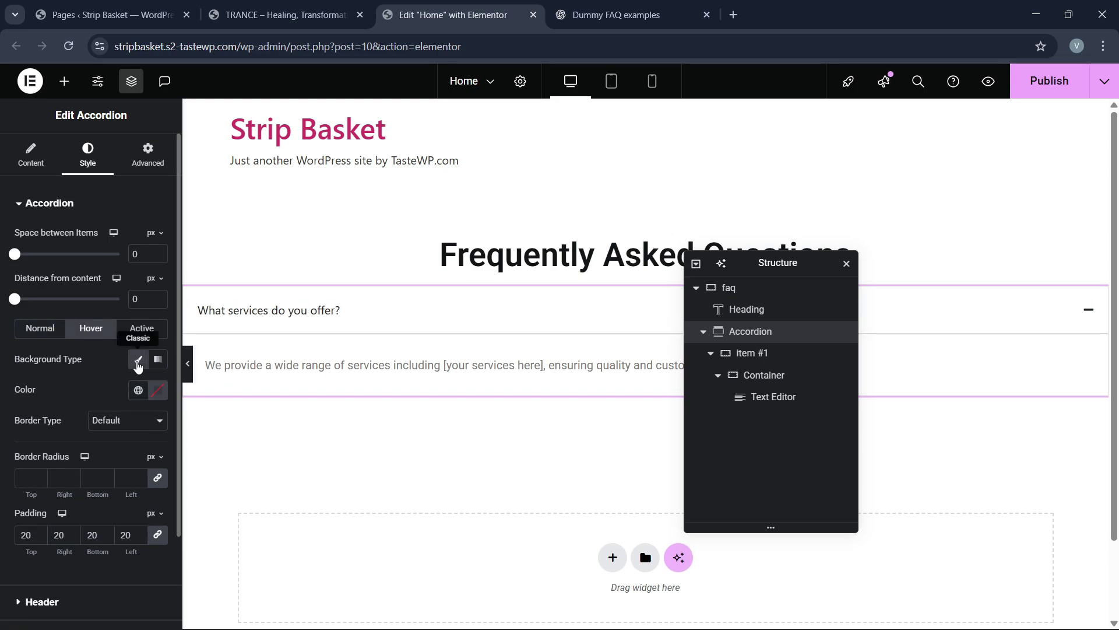
{"action": "left_click", "coordinate": [152, 390]}
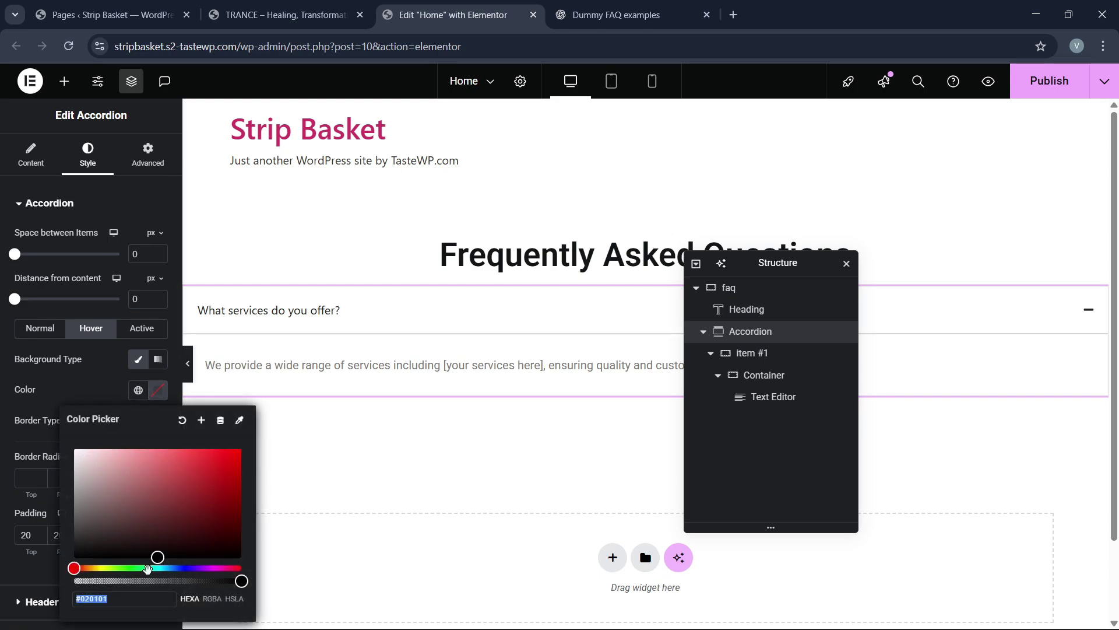
{"action": "left_click_drag", "start_coordinate": [155, 545], "coordinate": [241, 448]}
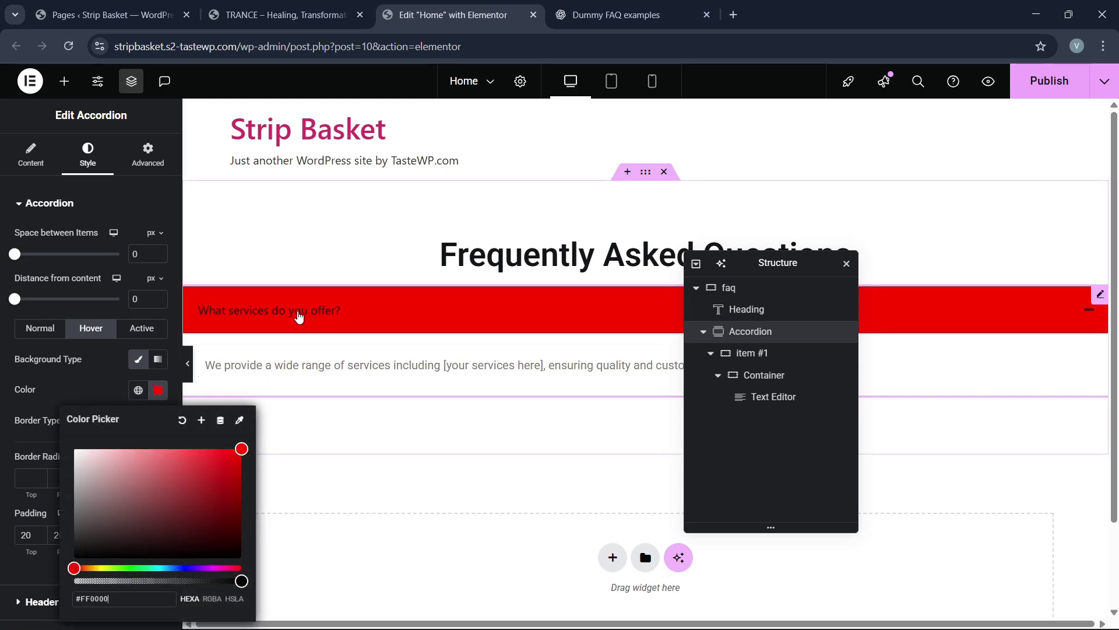
{"action": "left_click", "coordinate": [49, 397]}
Give active titles the same red background, then preview the page with the panel hidden.
{"action": "left_click", "coordinate": [141, 328]}
{"action": "left_click", "coordinate": [139, 359]}
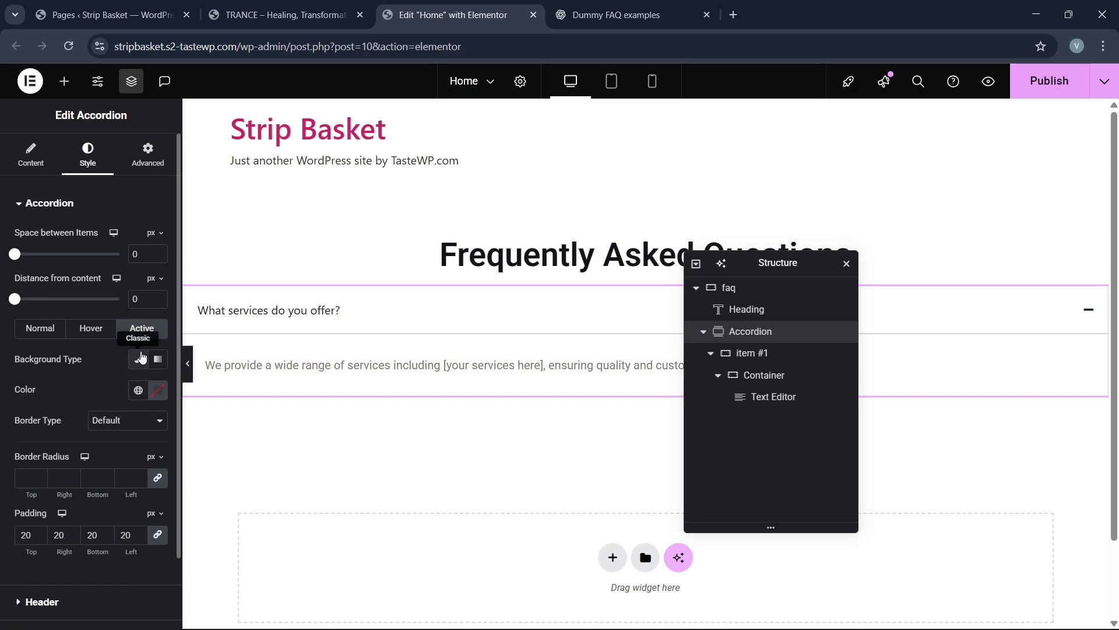
{"action": "left_click", "coordinate": [138, 390]}
{"action": "left_click", "coordinate": [157, 390]}
{"action": "left_click", "coordinate": [242, 448]}
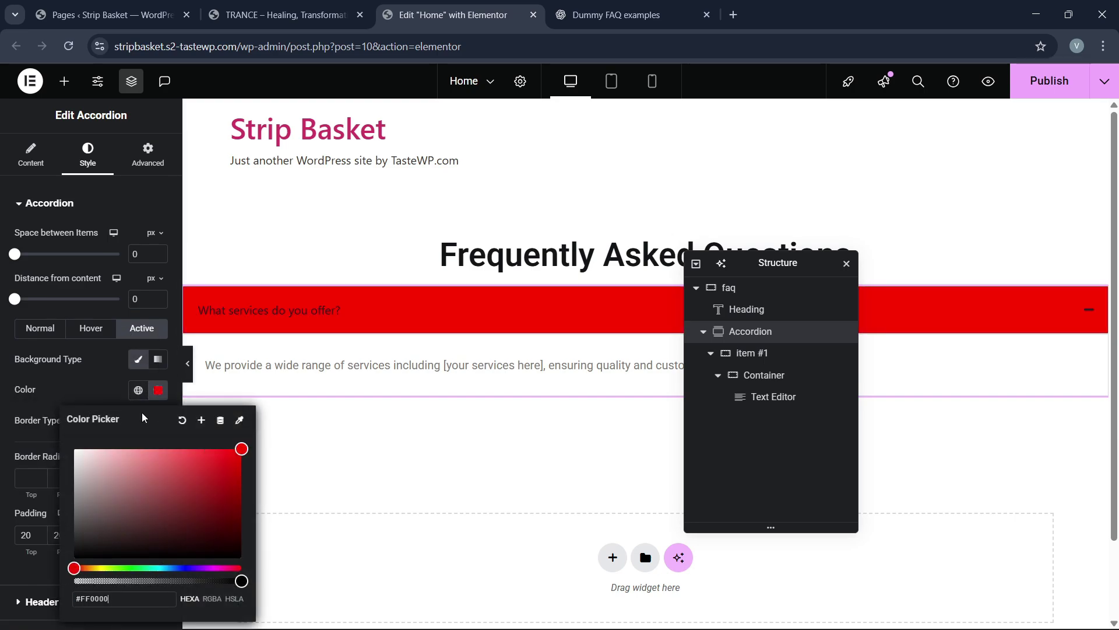
{"action": "scroll", "coordinate": [64, 424], "scroll_direction": "down", "scroll_amount": 1}
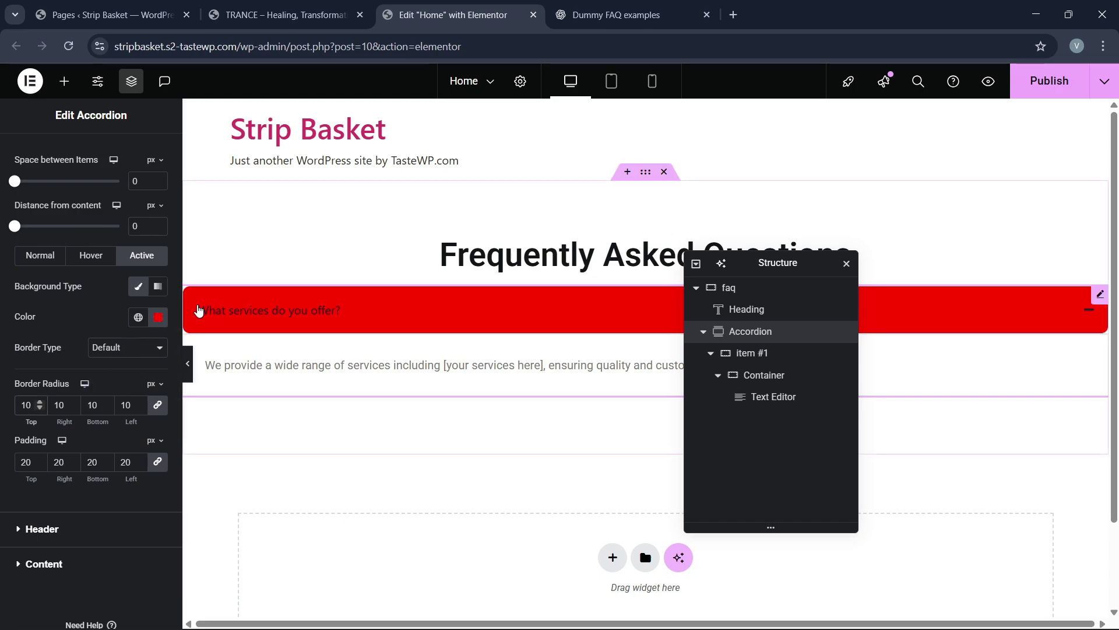
{"action": "left_click", "coordinate": [187, 364]}
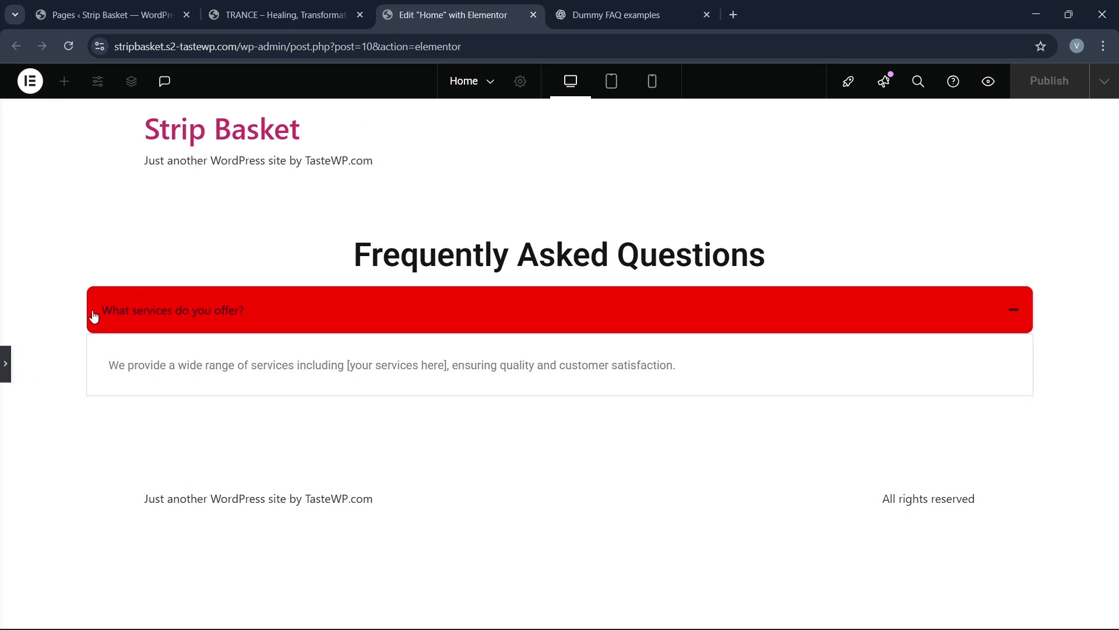
{"action": "left_click", "coordinate": [4, 373]}
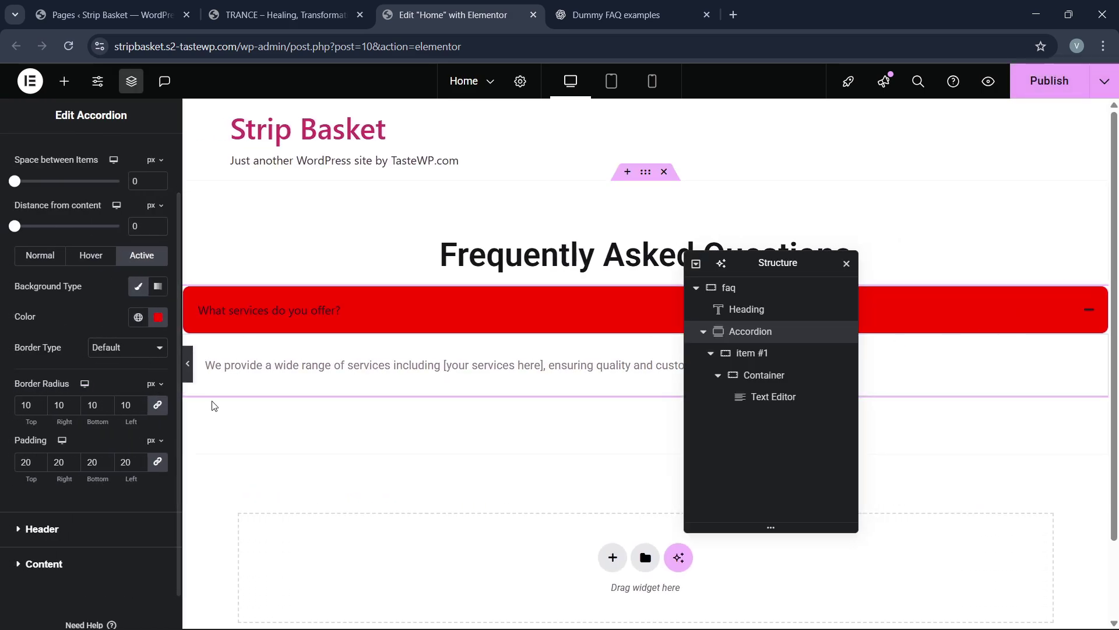
{"action": "left_click", "coordinate": [187, 367]}
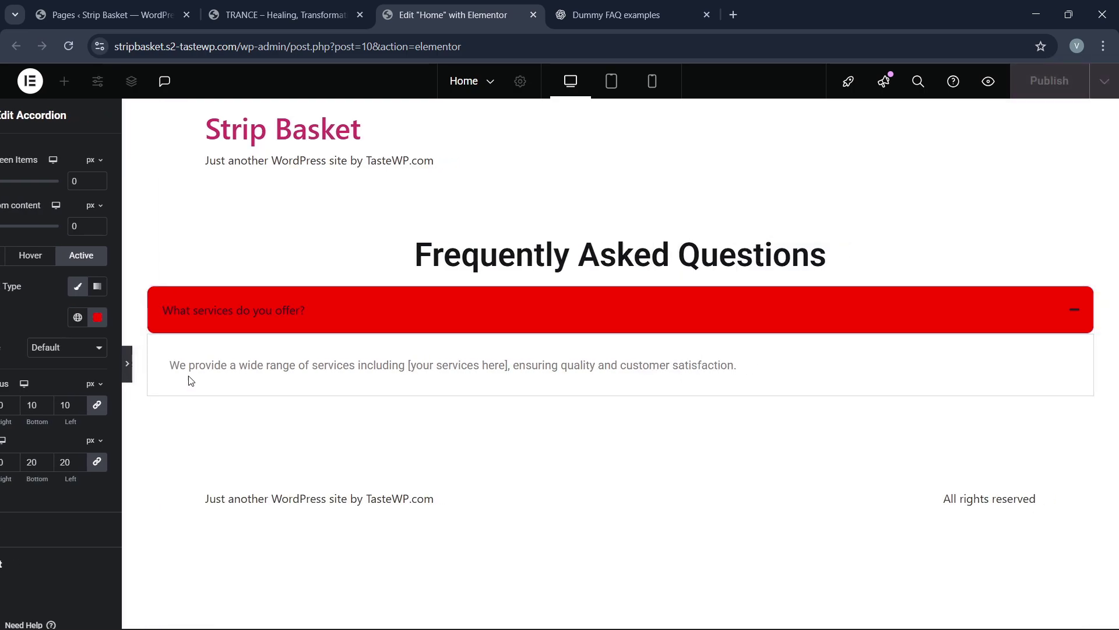
{"action": "left_click", "coordinate": [7, 364]}
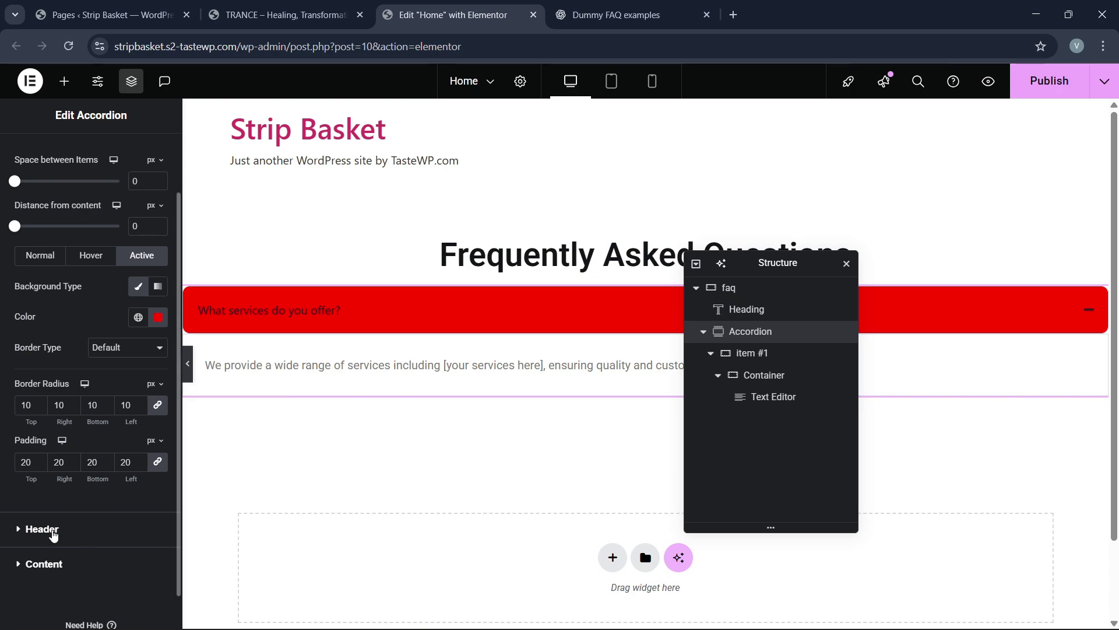
Set the title typography to Poppins, 18 px, weight 600.
{"action": "left_click", "coordinate": [53, 529]}
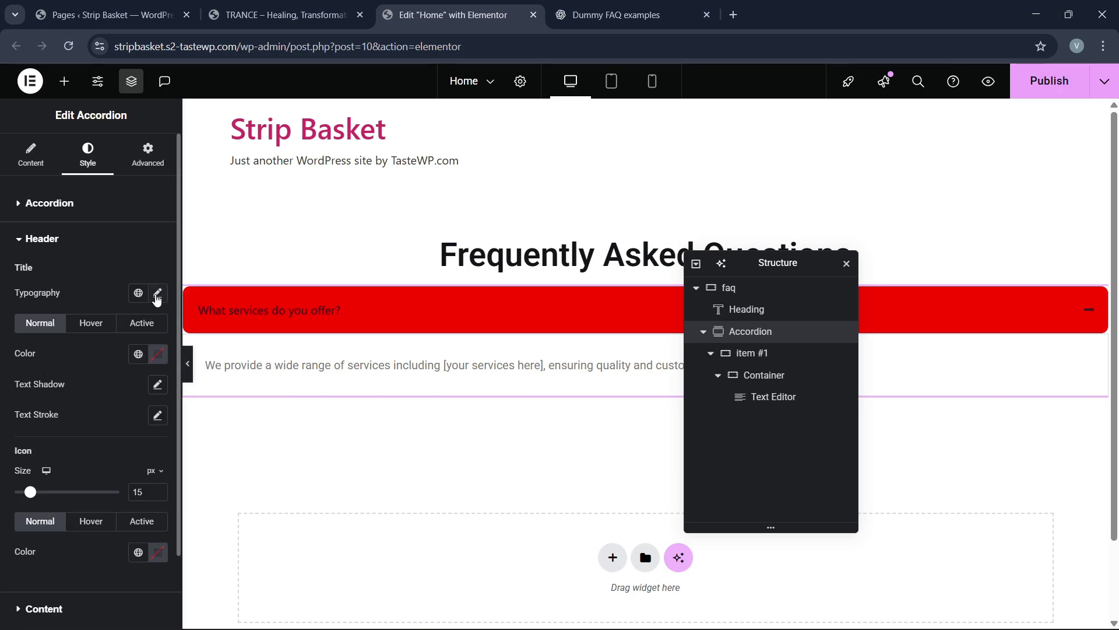
{"action": "left_click", "coordinate": [157, 294]}
{"action": "left_click", "coordinate": [124, 361]}
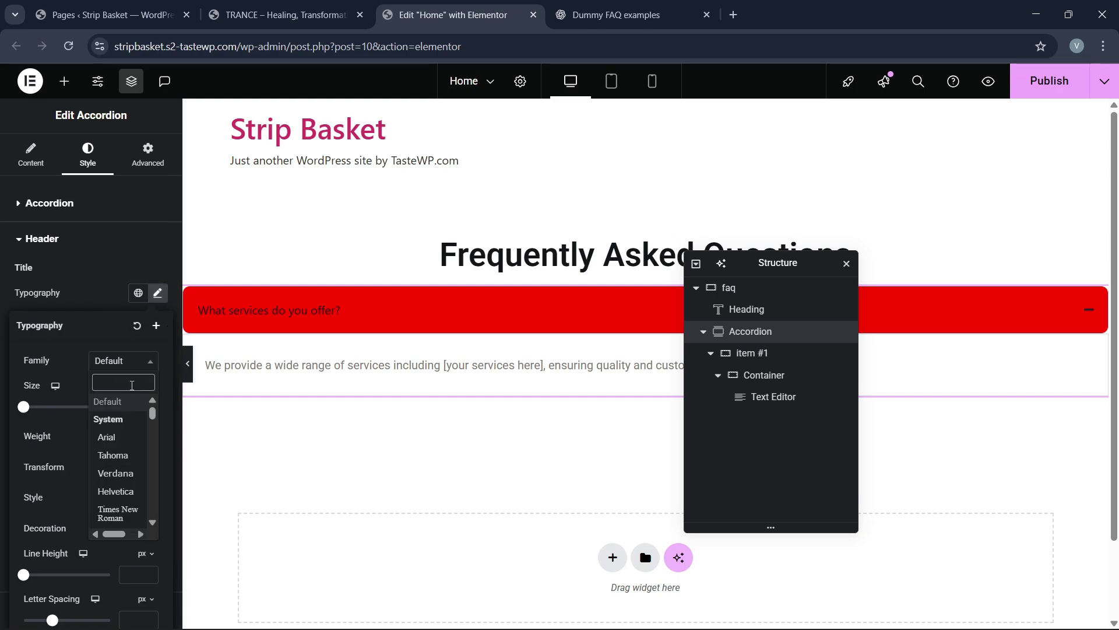
{"action": "type", "text": "poppi"}
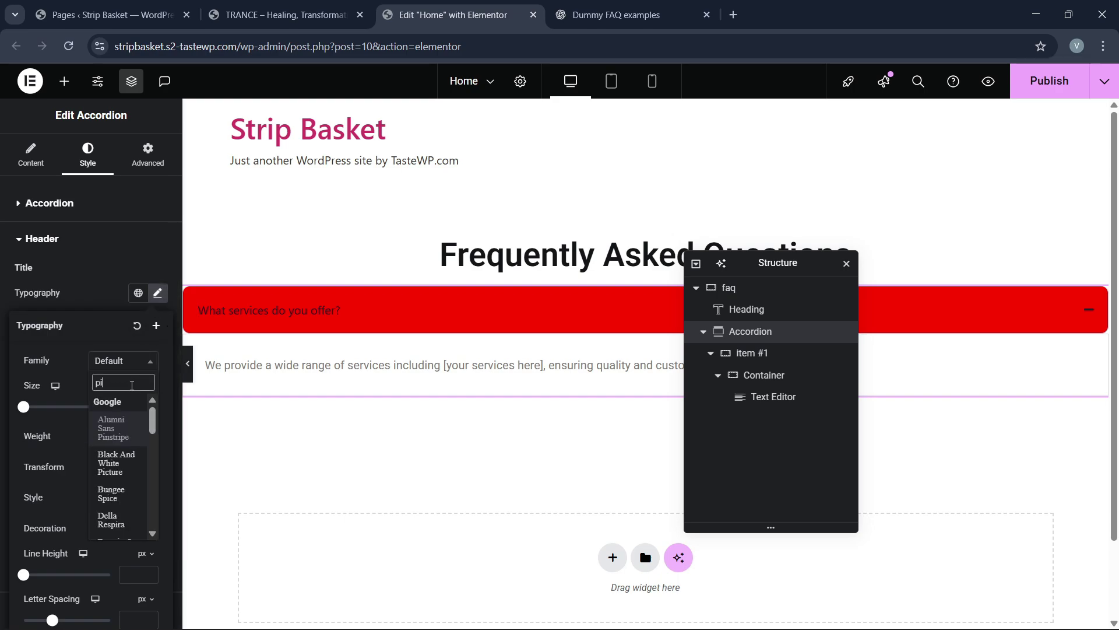
{"action": "type", "text": "ns"}
{"action": "key", "text": "Return"}
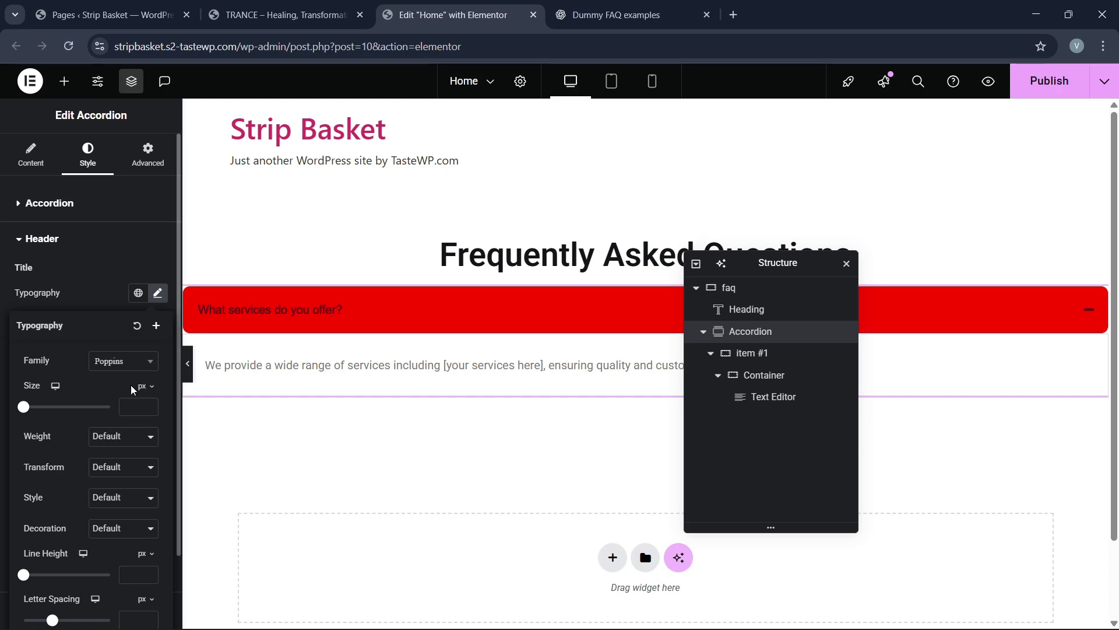
{"action": "left_click", "coordinate": [150, 406]}
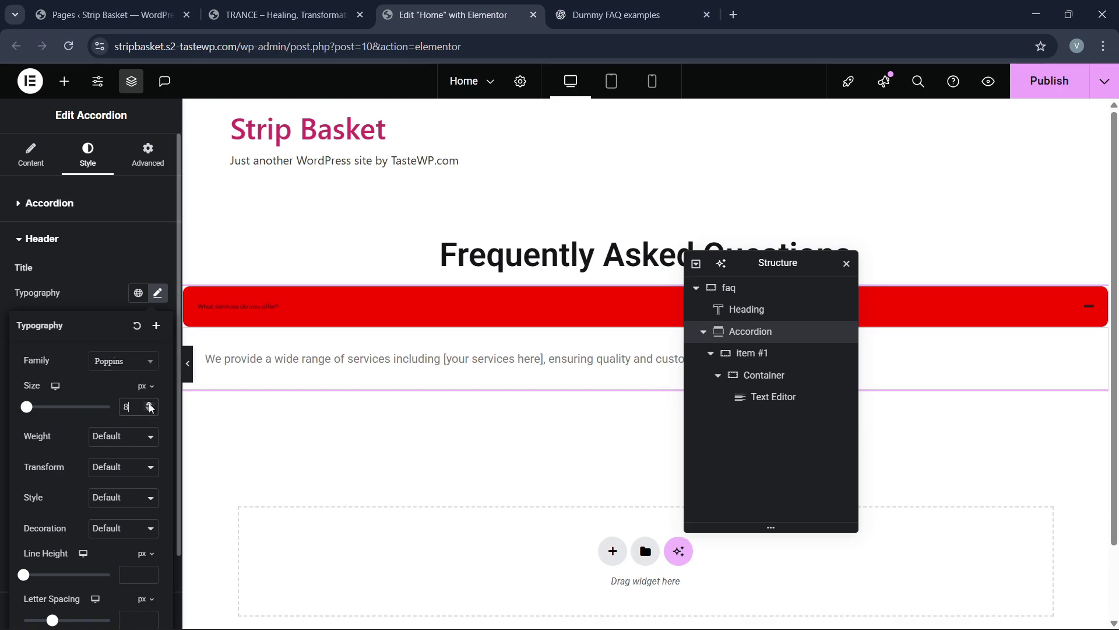
{"action": "left_click", "coordinate": [150, 407]}
{"action": "left_click", "coordinate": [149, 410]}
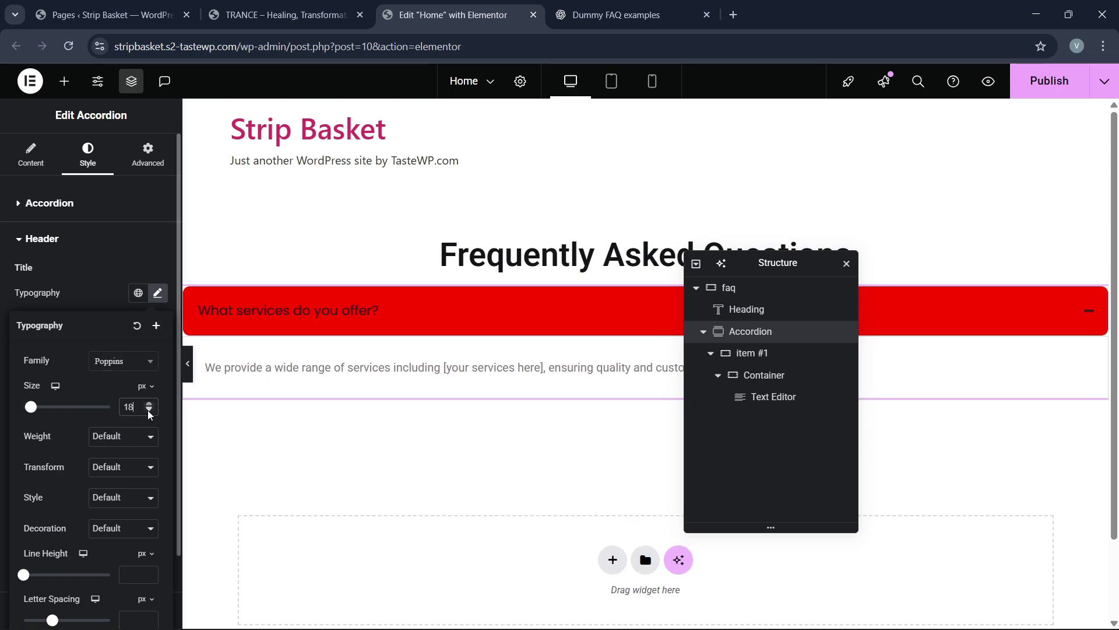
{"action": "left_click", "coordinate": [113, 437]}
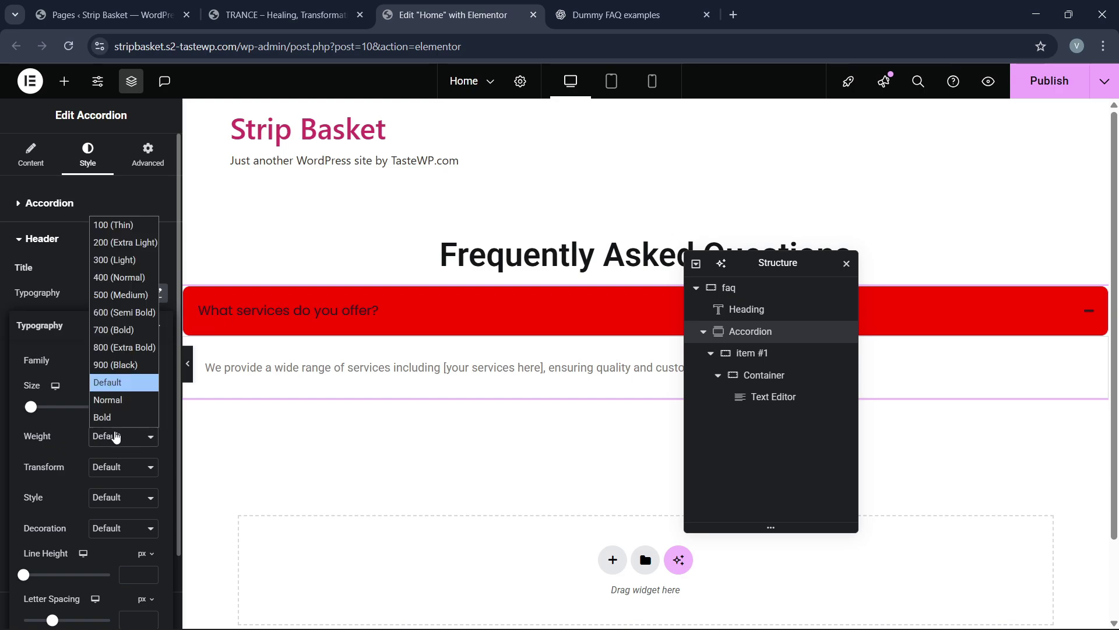
{"action": "left_click", "coordinate": [108, 322]}
{"action": "left_click", "coordinate": [110, 298]}
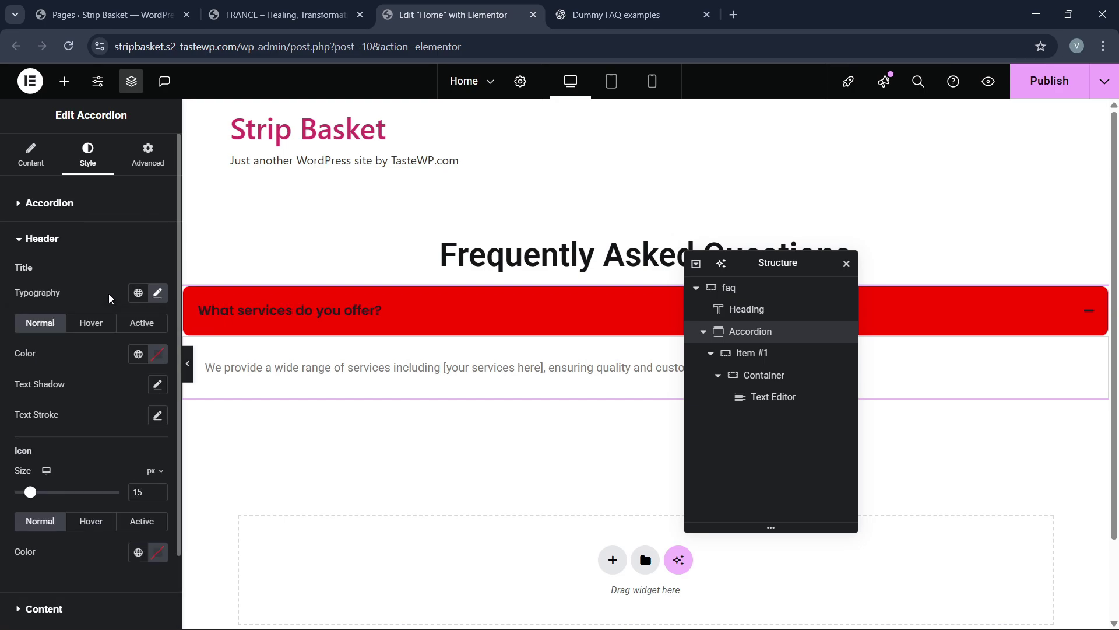
Make the title colour white for the normal and hover states.
{"action": "left_click", "coordinate": [155, 361]}
{"action": "left_click", "coordinate": [75, 408]}
{"action": "left_click", "coordinate": [155, 361]}
{"action": "left_click", "coordinate": [91, 322]}
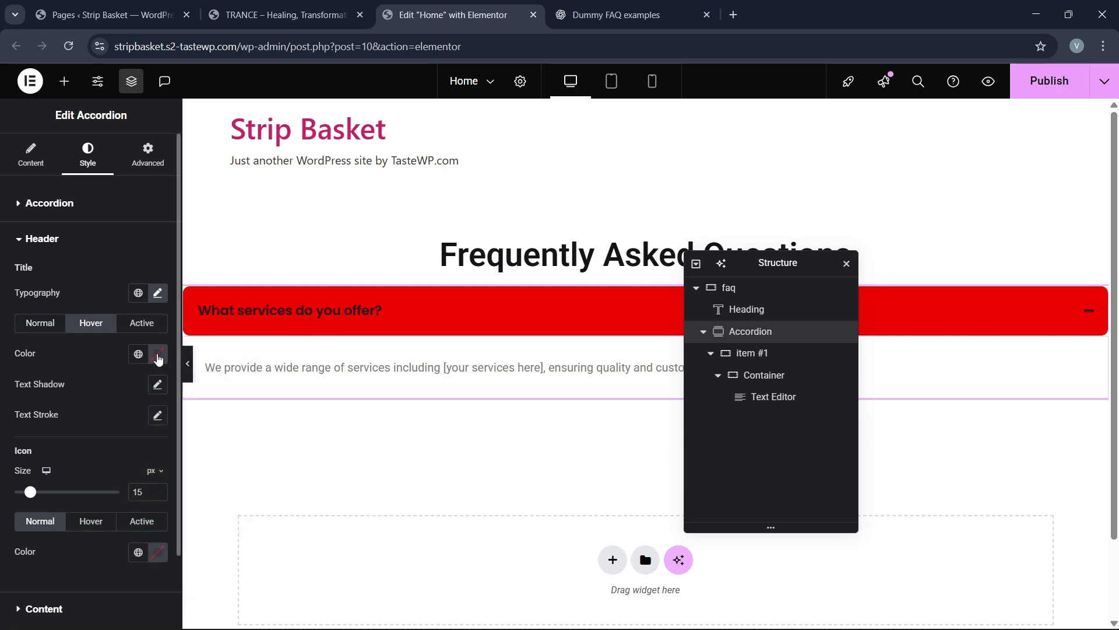
{"action": "left_click", "coordinate": [158, 356]}
{"action": "left_click", "coordinate": [76, 411]}
{"action": "left_click", "coordinate": [158, 354]}
Make the active-state title colour white and check it by toggling the first item.
{"action": "left_click", "coordinate": [40, 323]}
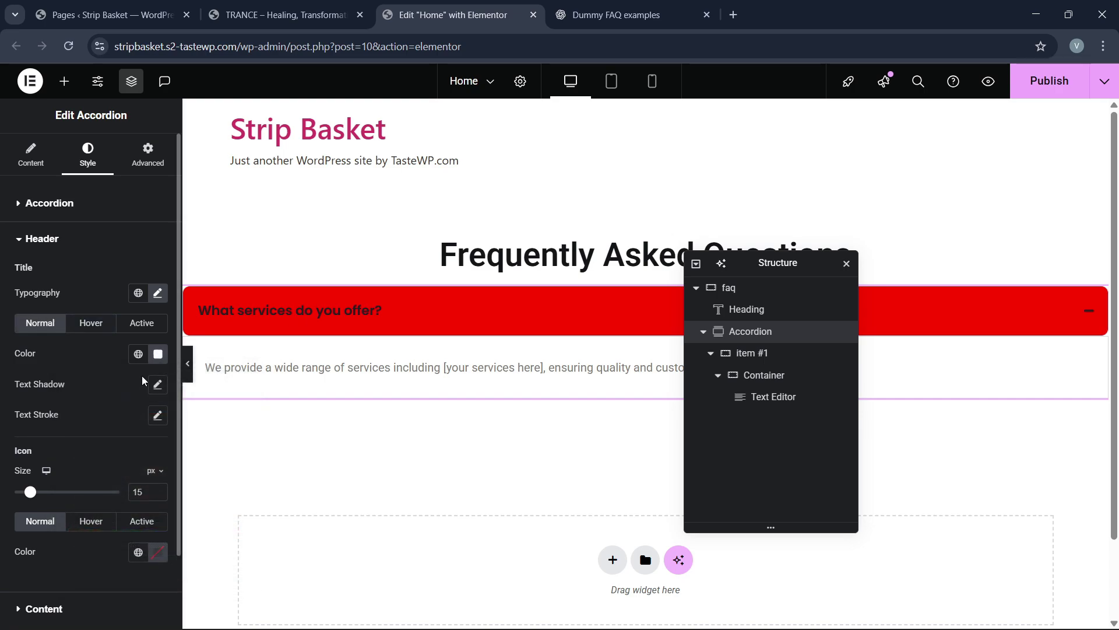
{"action": "left_click", "coordinate": [158, 353]}
{"action": "left_click", "coordinate": [154, 477]}
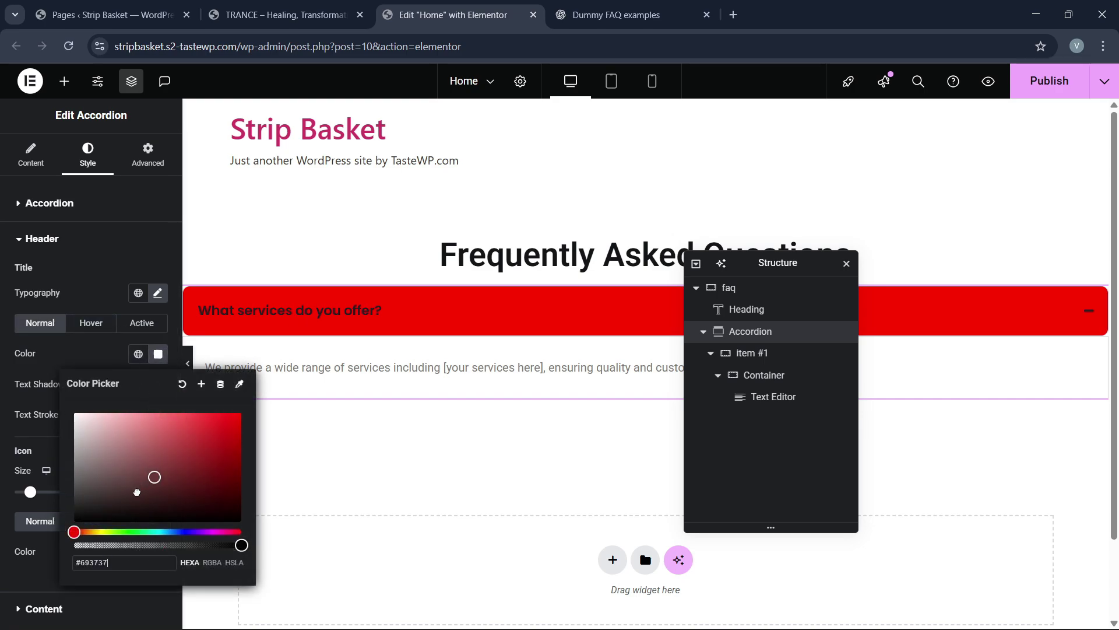
{"action": "left_click", "coordinate": [141, 322]}
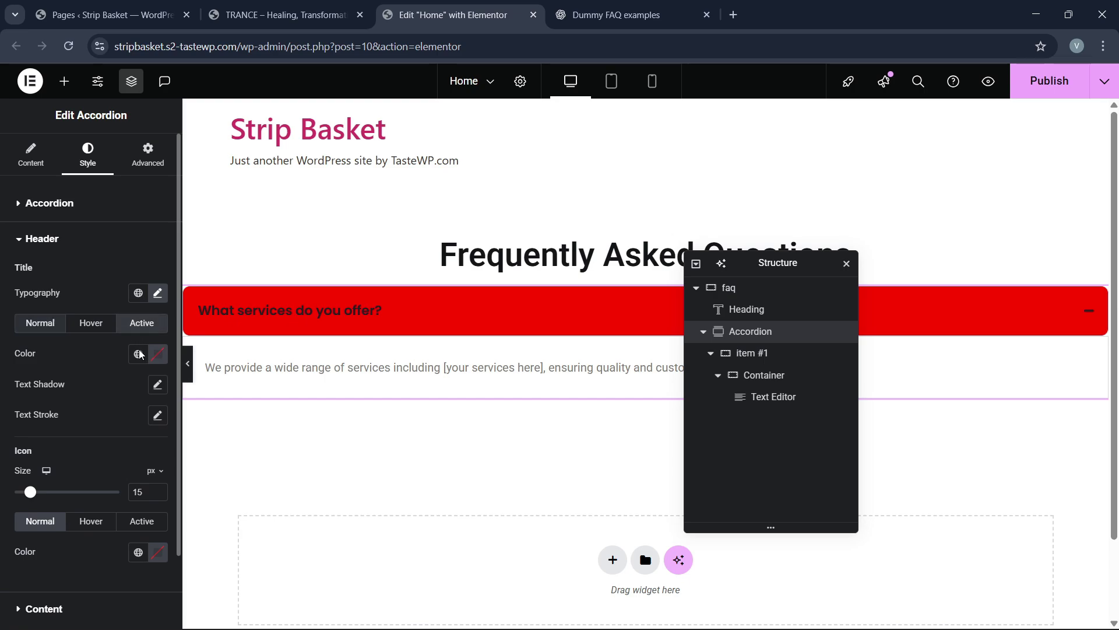
{"action": "left_click", "coordinate": [158, 353]}
{"action": "left_click", "coordinate": [75, 413]}
{"action": "left_click", "coordinate": [220, 348]}
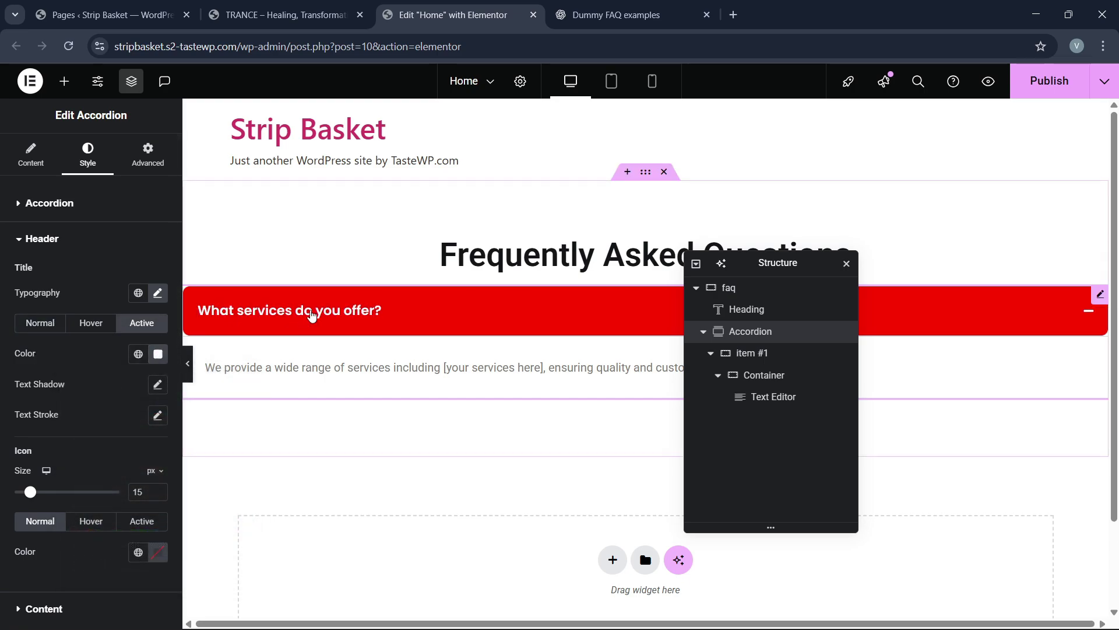
{"action": "left_click", "coordinate": [372, 328]}
{"action": "left_click", "coordinate": [372, 328]}
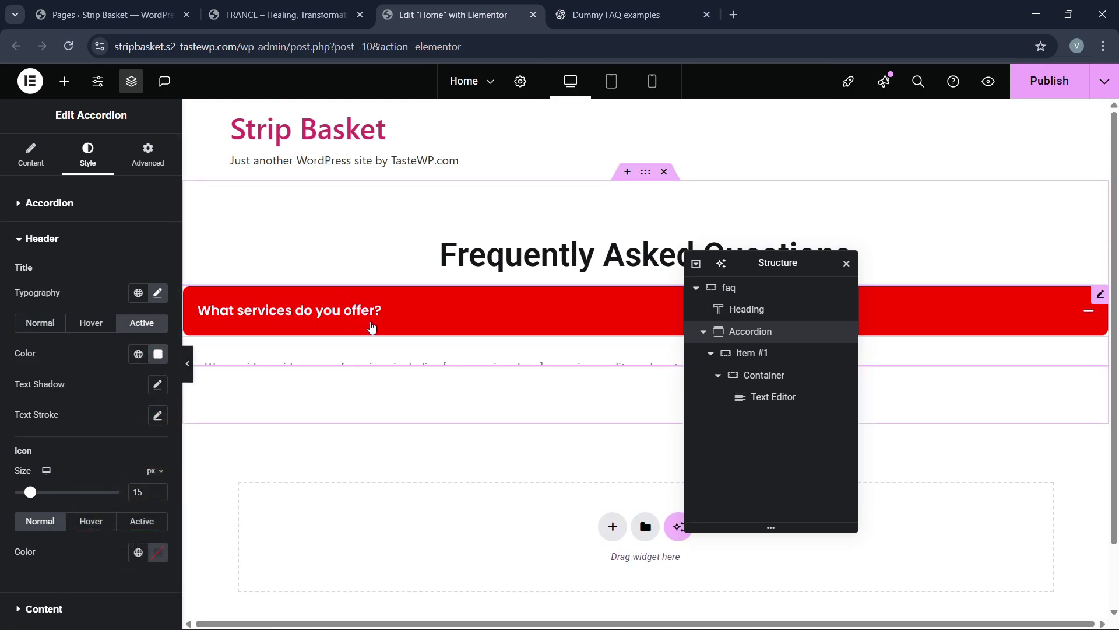
{"action": "left_click", "coordinate": [252, 373]}
Set the answer text typography to 16 px, weight 500.
{"action": "left_click", "coordinate": [88, 154]}
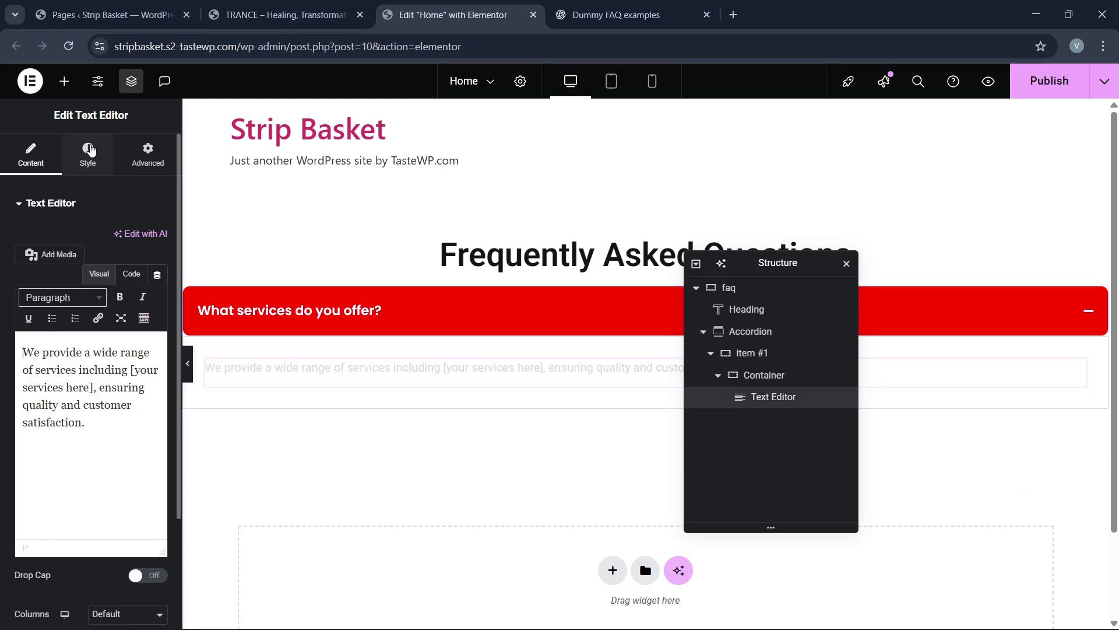
{"action": "left_click", "coordinate": [157, 280]}
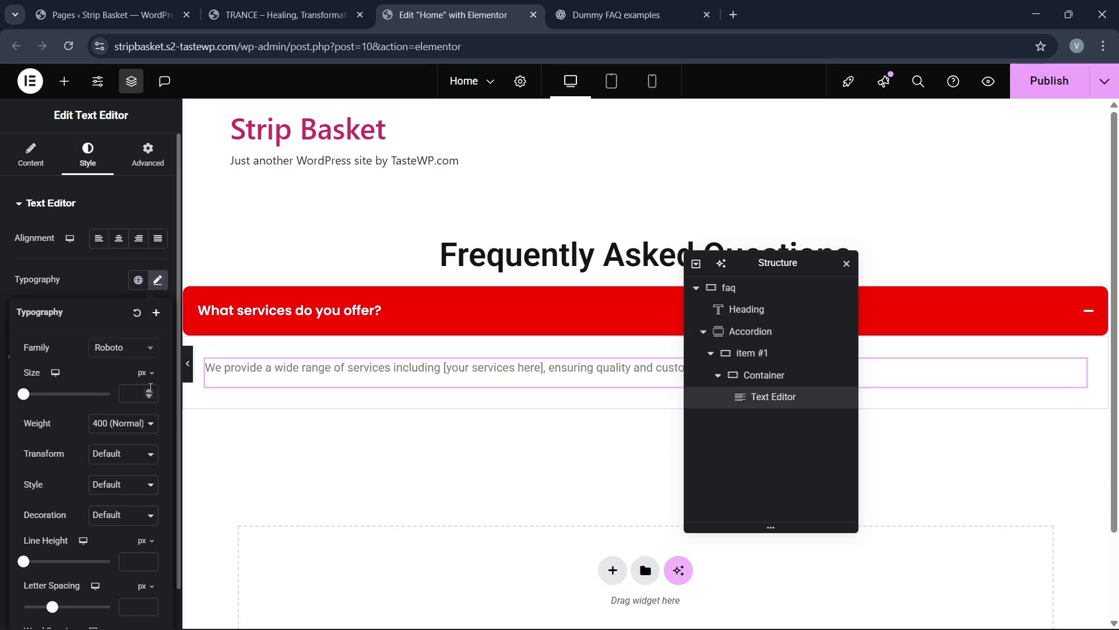
{"action": "left_click", "coordinate": [149, 391]}
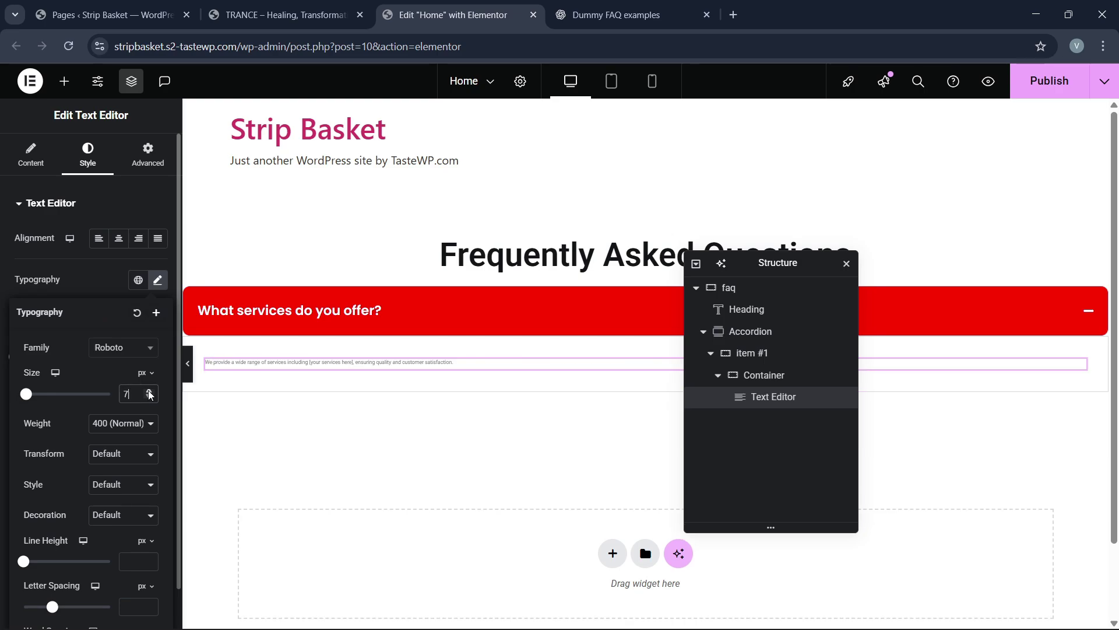
{"action": "left_click", "coordinate": [149, 391]}
{"action": "left_click", "coordinate": [149, 391]}
{"action": "left_click", "coordinate": [150, 397]}
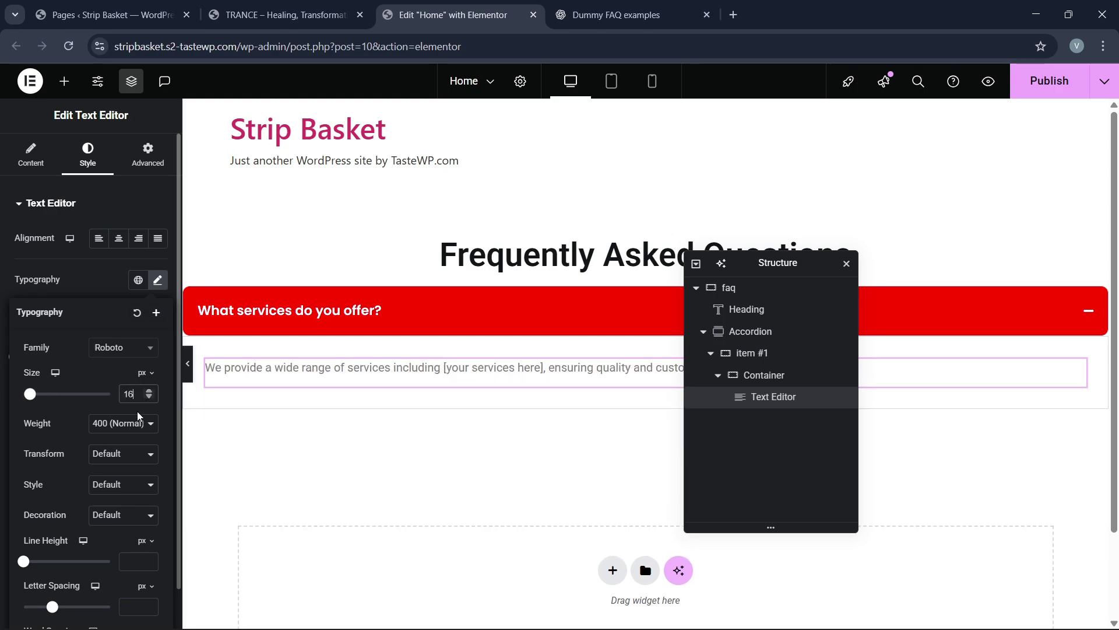
{"action": "left_click", "coordinate": [114, 430]}
{"action": "left_click", "coordinate": [118, 287]}
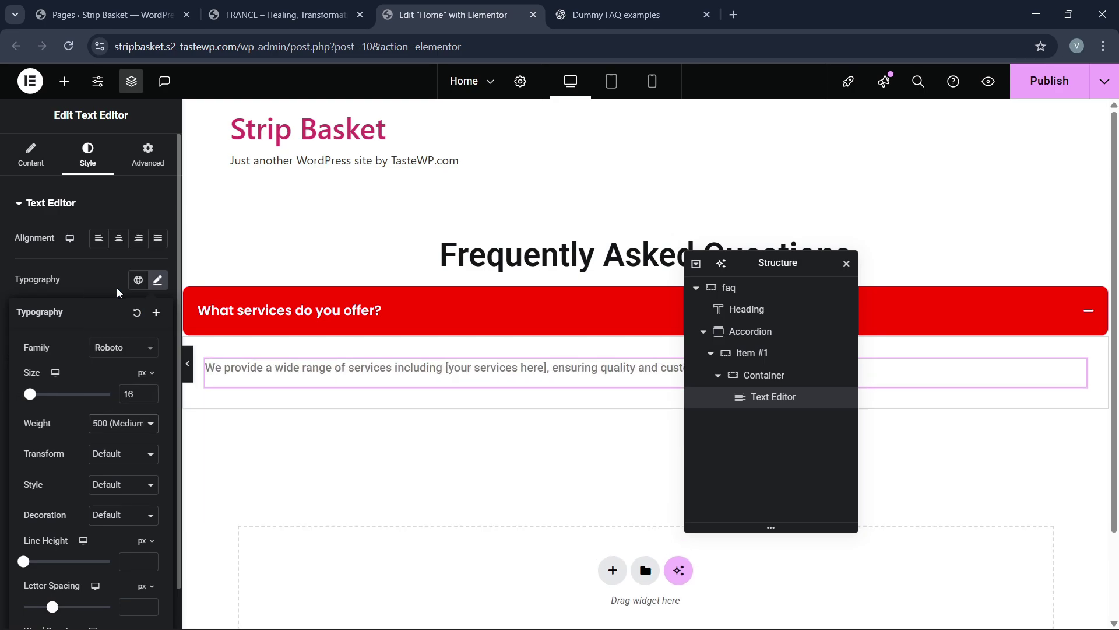
{"action": "left_click", "coordinate": [148, 394]}
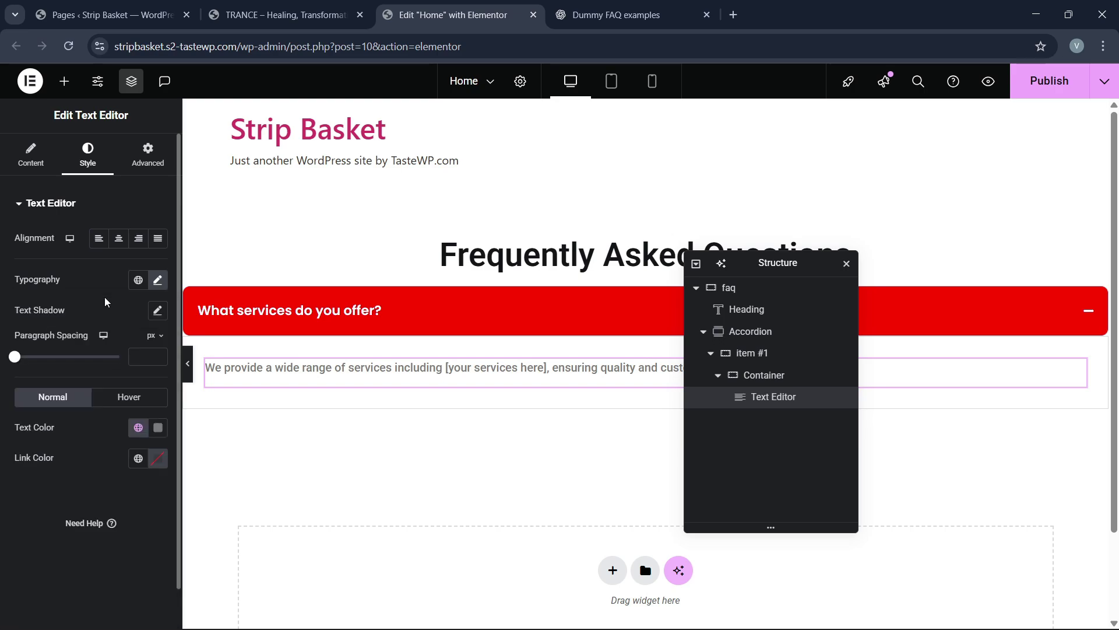
Set the answer text colour to #756161.
{"action": "left_click", "coordinate": [158, 427]}
{"action": "type", "text": "000000"}
{"action": "left_click", "coordinate": [45, 397]}
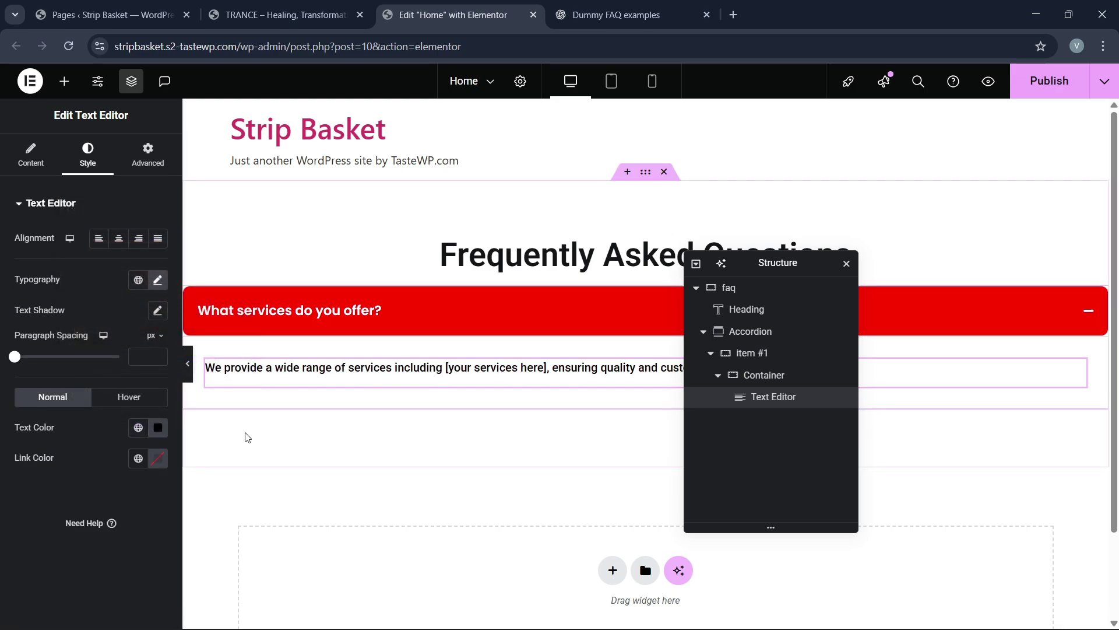
{"action": "left_click", "coordinate": [158, 428]}
{"action": "left_click_drag", "start_coordinate": [196, 327], "coordinate": [103, 298]}
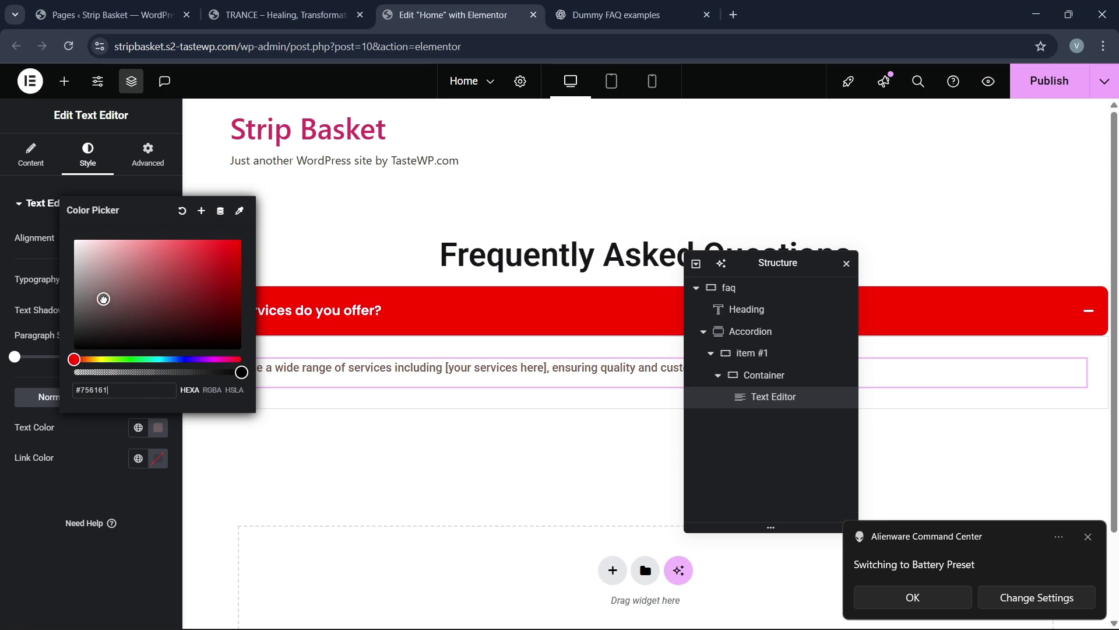
{"action": "key", "text": "Escape"}
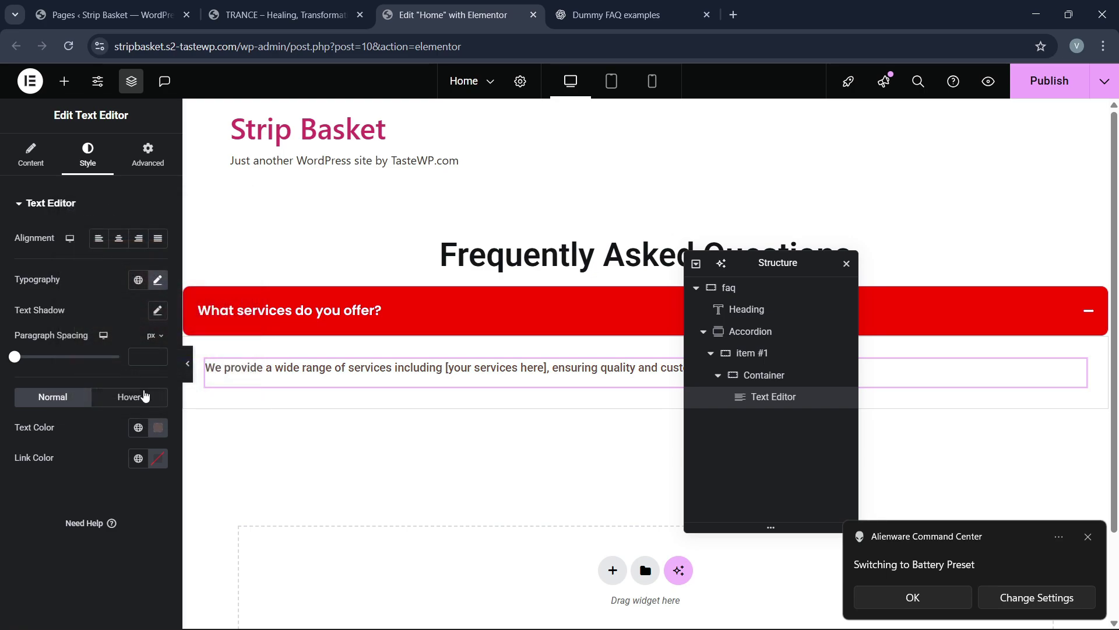
Switch the answer text to Code view and add a new line after the answer.
{"action": "left_click", "coordinate": [34, 156]}
{"action": "left_click", "coordinate": [132, 274]}
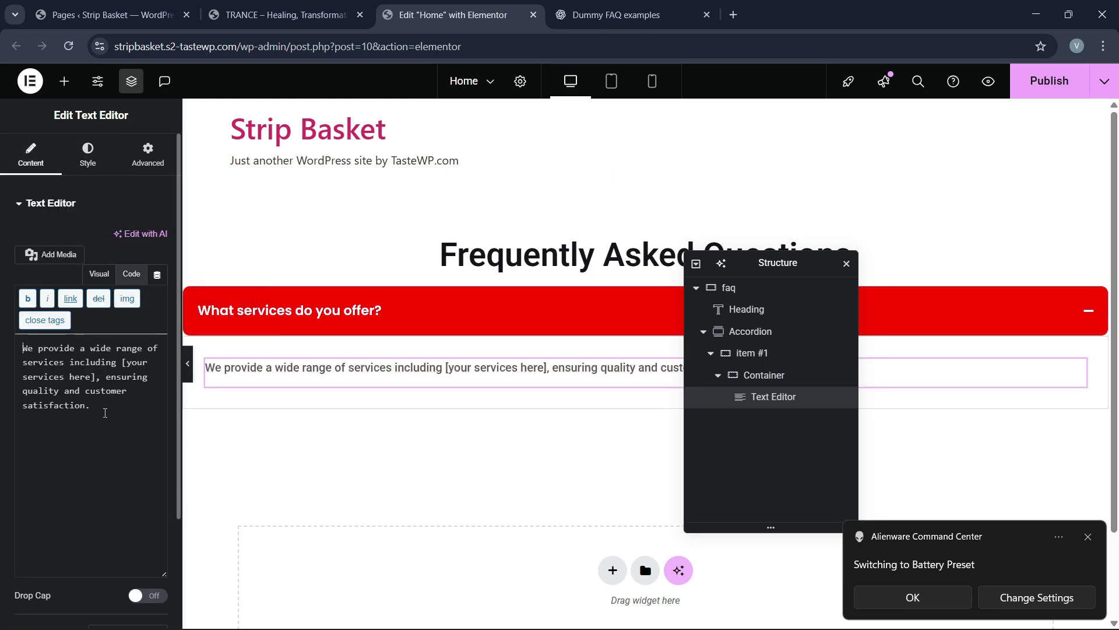
{"action": "key", "text": "Return"}
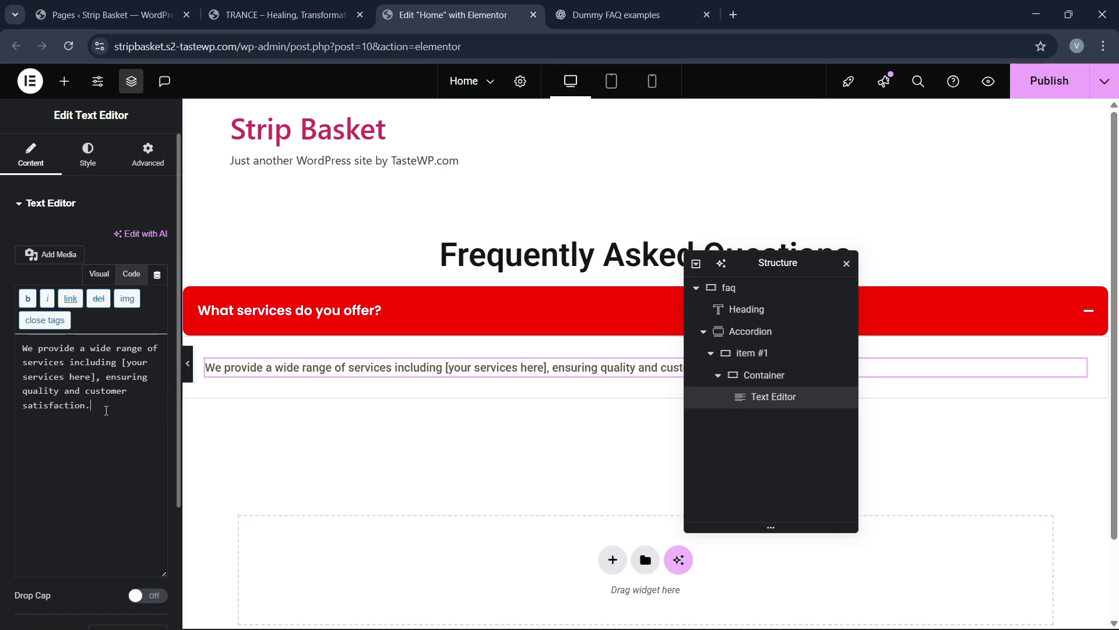
{"action": "scroll", "coordinate": [405, 396], "scroll_direction": "down", "scroll_amount": 1}
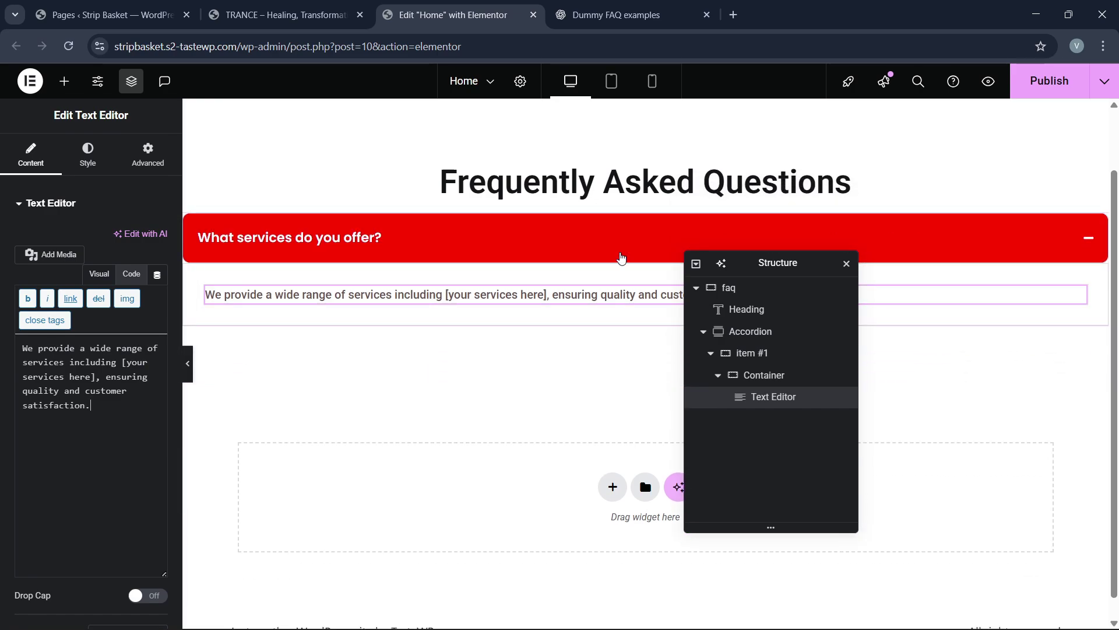
{"action": "left_click", "coordinate": [505, 255]}
Give the first item's container a pale classic colour background.
{"action": "left_click", "coordinate": [502, 230]}
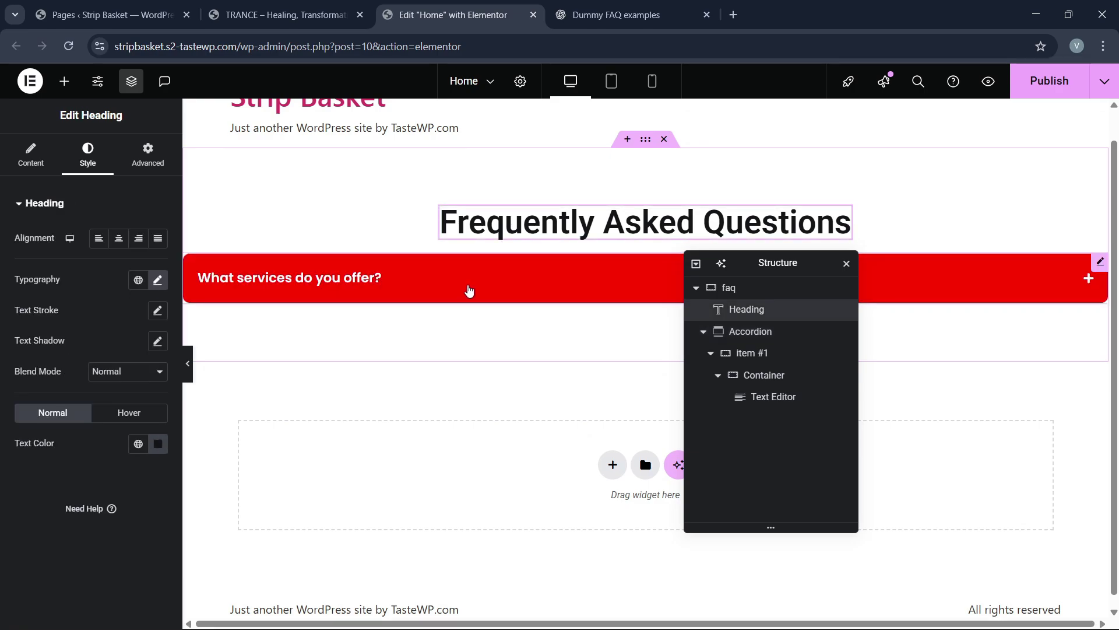
{"action": "left_click", "coordinate": [469, 290]}
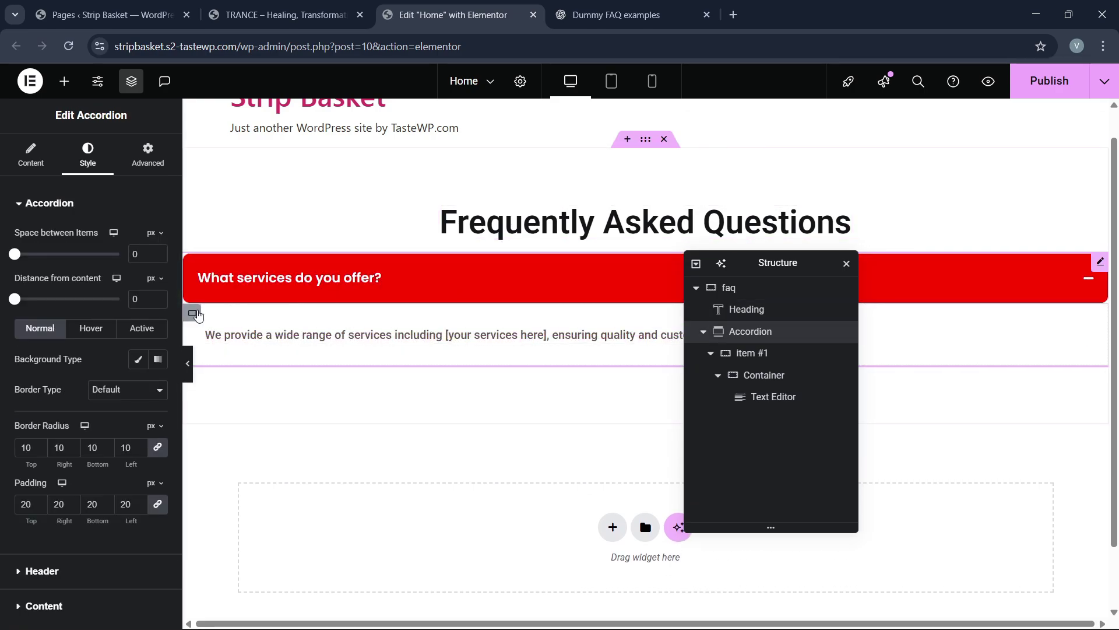
{"action": "left_click", "coordinate": [192, 313]}
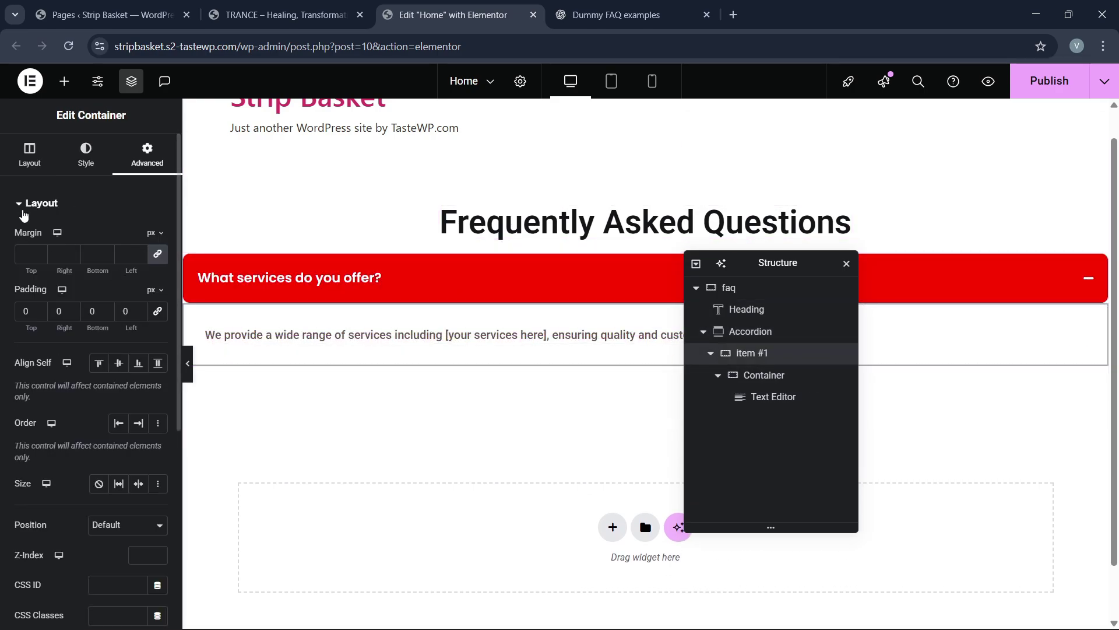
{"action": "left_click", "coordinate": [86, 155]}
{"action": "left_click", "coordinate": [99, 268]}
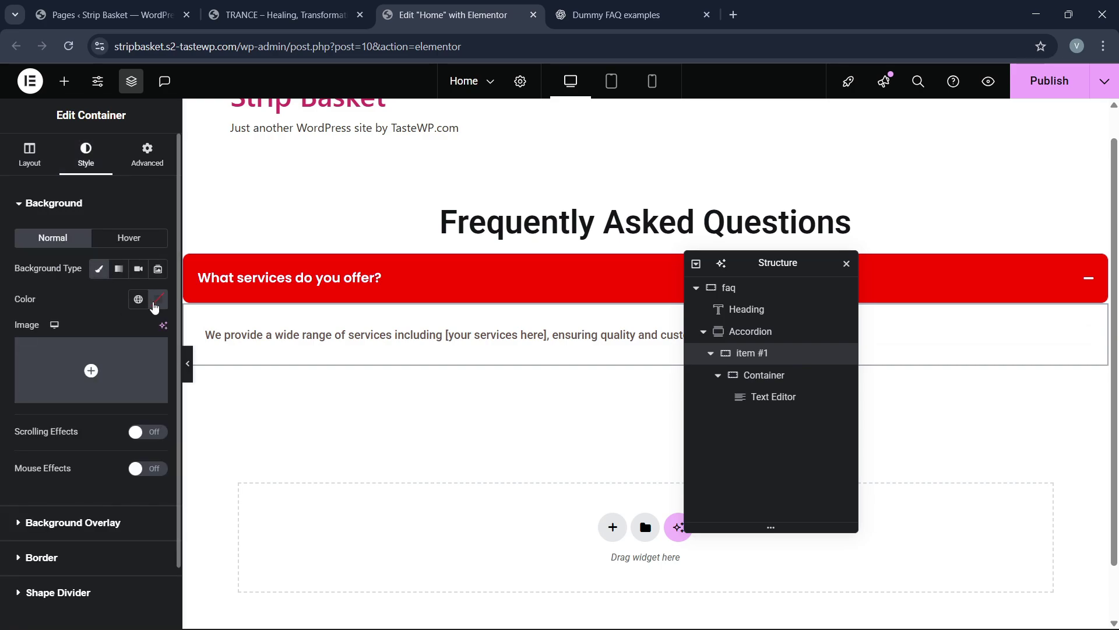
{"action": "left_click", "coordinate": [156, 302]}
{"action": "left_click_drag", "start_coordinate": [64, 403], "coordinate": [82, 369]}
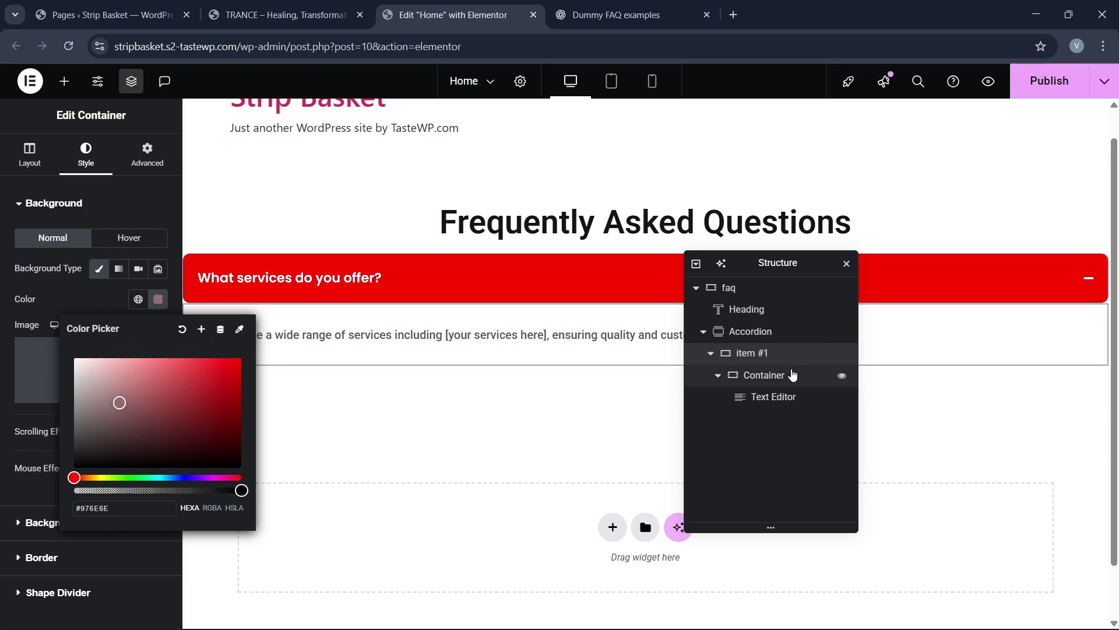
Tint item #1's inner answer container pale pink #FFE6E6, open its border settings and preview.
{"action": "left_click", "coordinate": [828, 375]}
{"action": "left_click", "coordinate": [158, 300]}
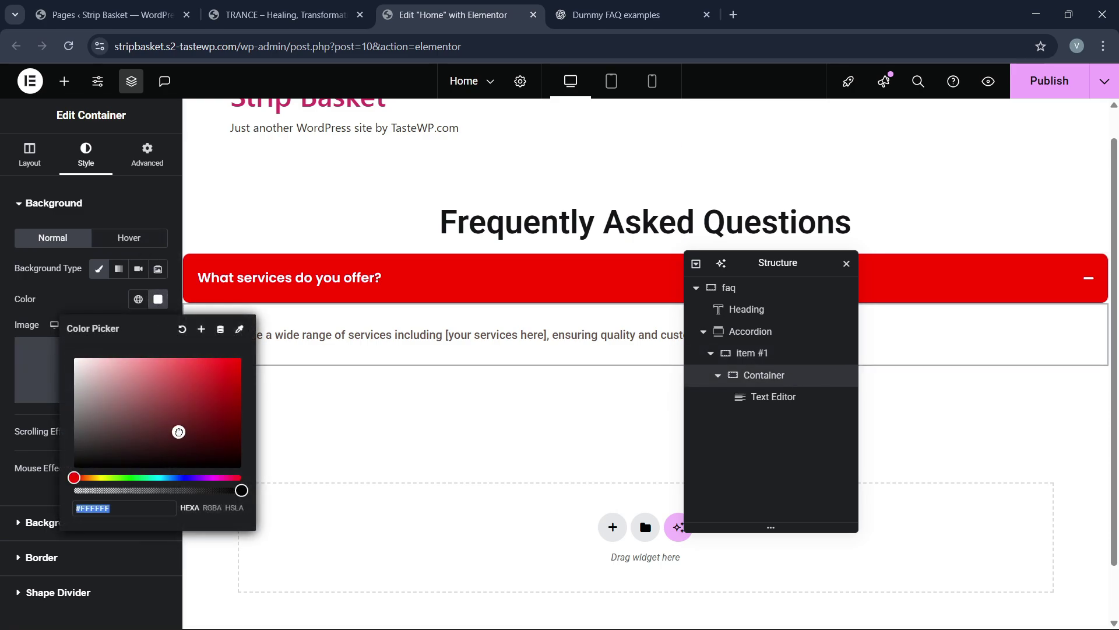
{"action": "left_click_drag", "start_coordinate": [177, 430], "coordinate": [91, 355]}
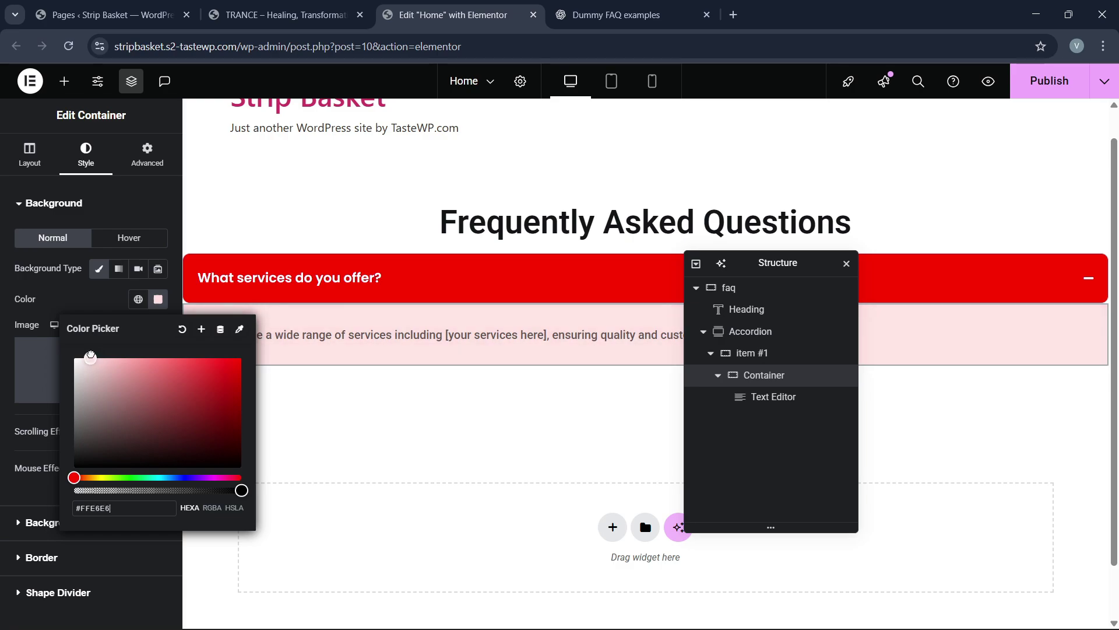
{"action": "left_click", "coordinate": [35, 332]}
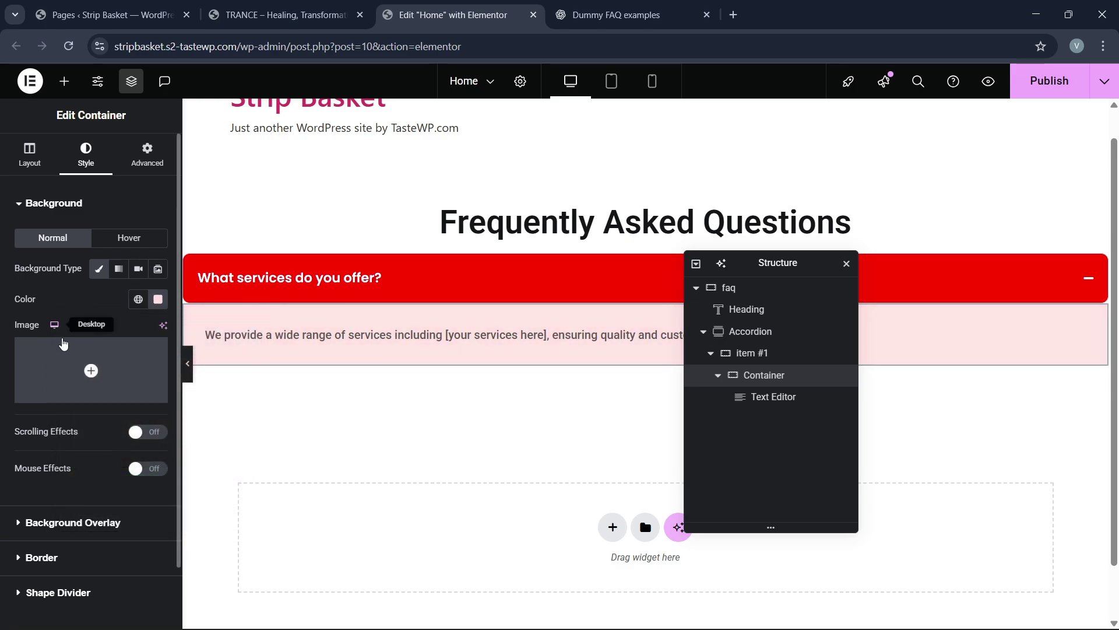
{"action": "scroll", "coordinate": [60, 445], "scroll_direction": "down", "scroll_amount": 2}
{"action": "left_click", "coordinate": [61, 488]}
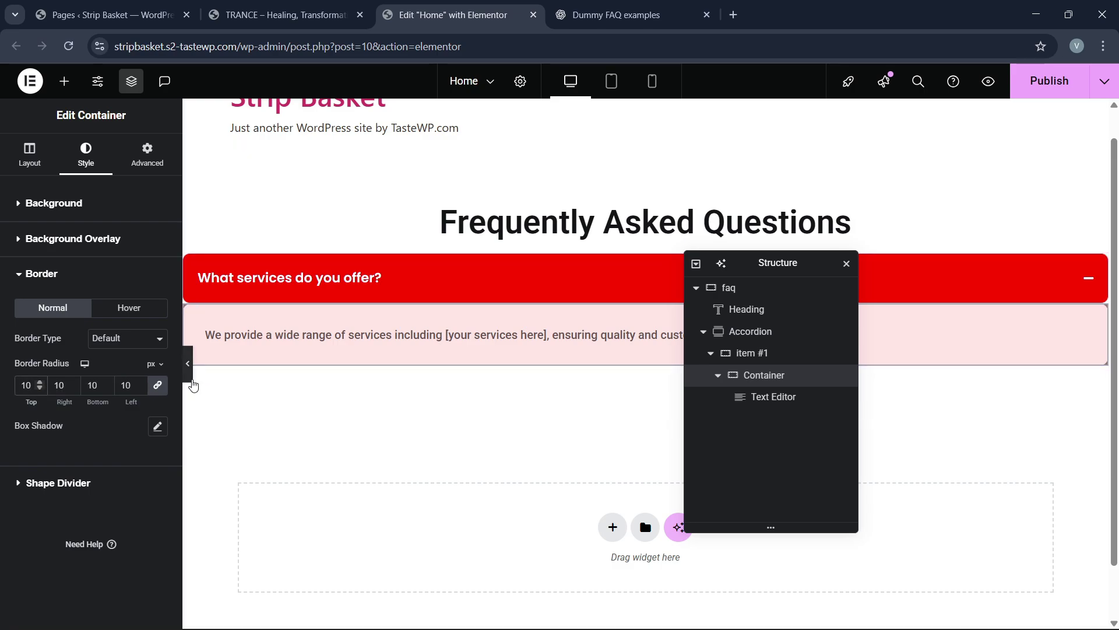
{"action": "left_click", "coordinate": [189, 373]}
Make the answer container's background colour fully transparent.
{"action": "left_click", "coordinate": [260, 317]}
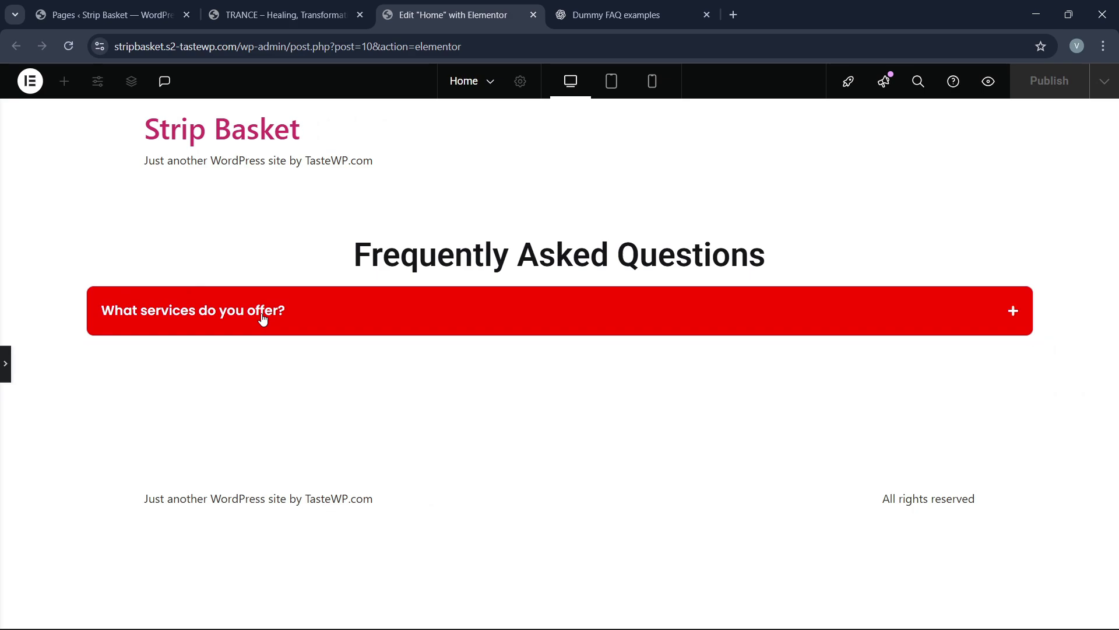
{"action": "left_click", "coordinate": [260, 317]}
{"action": "left_click", "coordinate": [7, 378]}
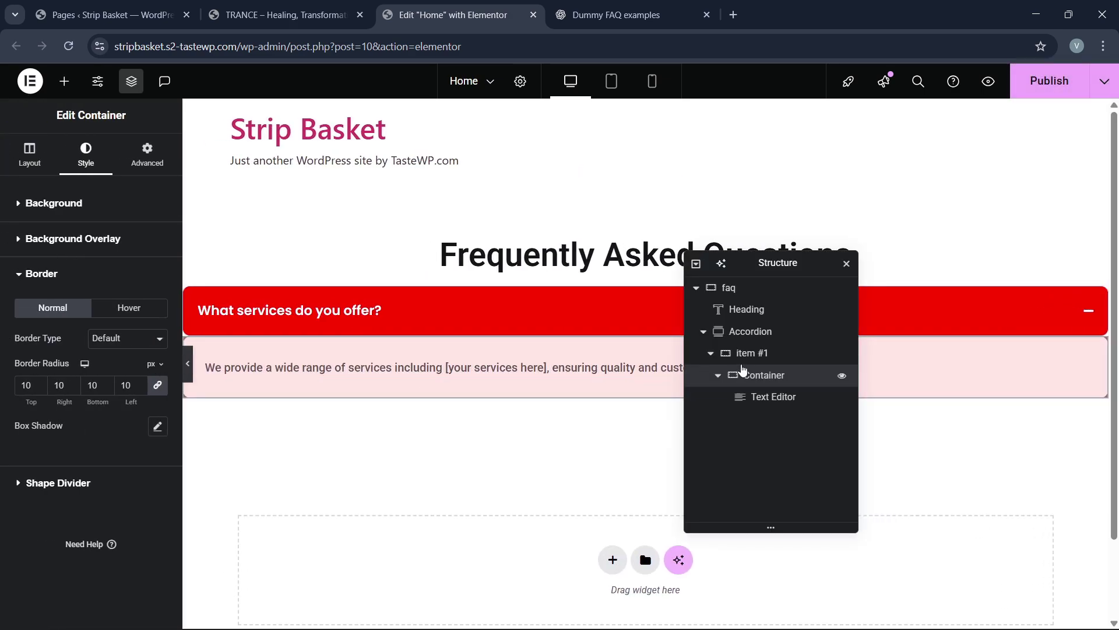
{"action": "left_click", "coordinate": [86, 205]}
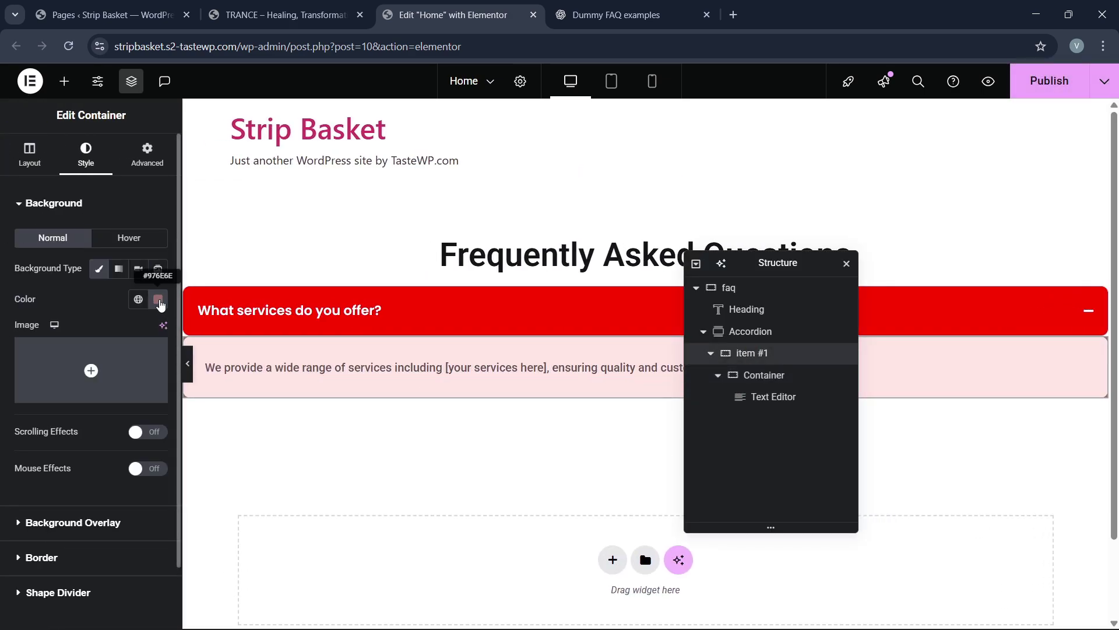
{"action": "left_click", "coordinate": [158, 300]}
{"action": "left_click_drag", "start_coordinate": [232, 490], "coordinate": [75, 491]}
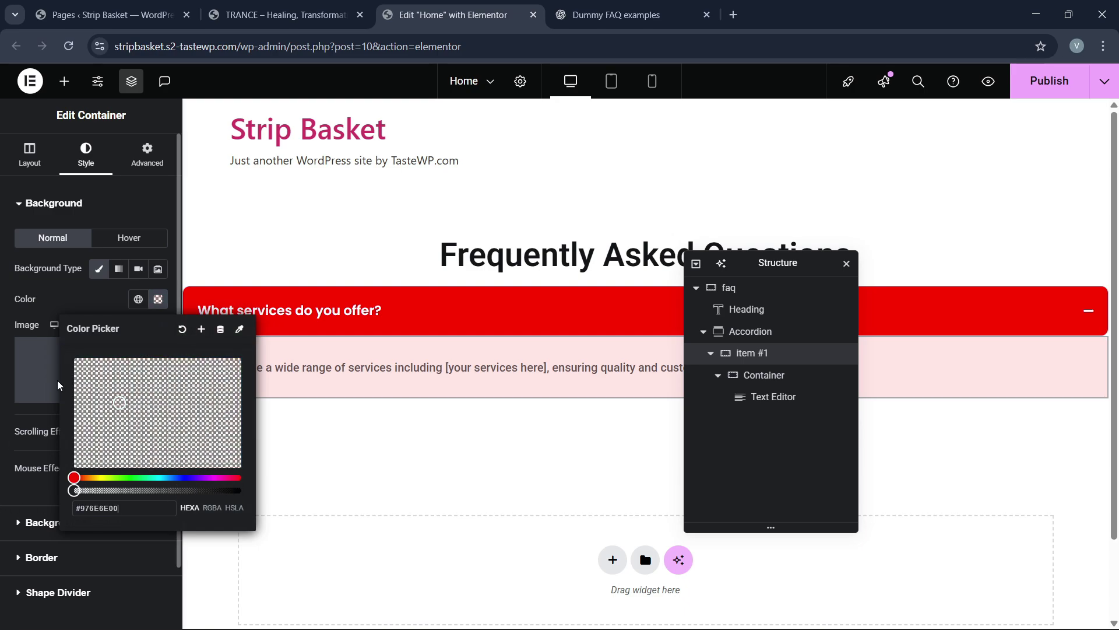
{"action": "left_click", "coordinate": [186, 367]}
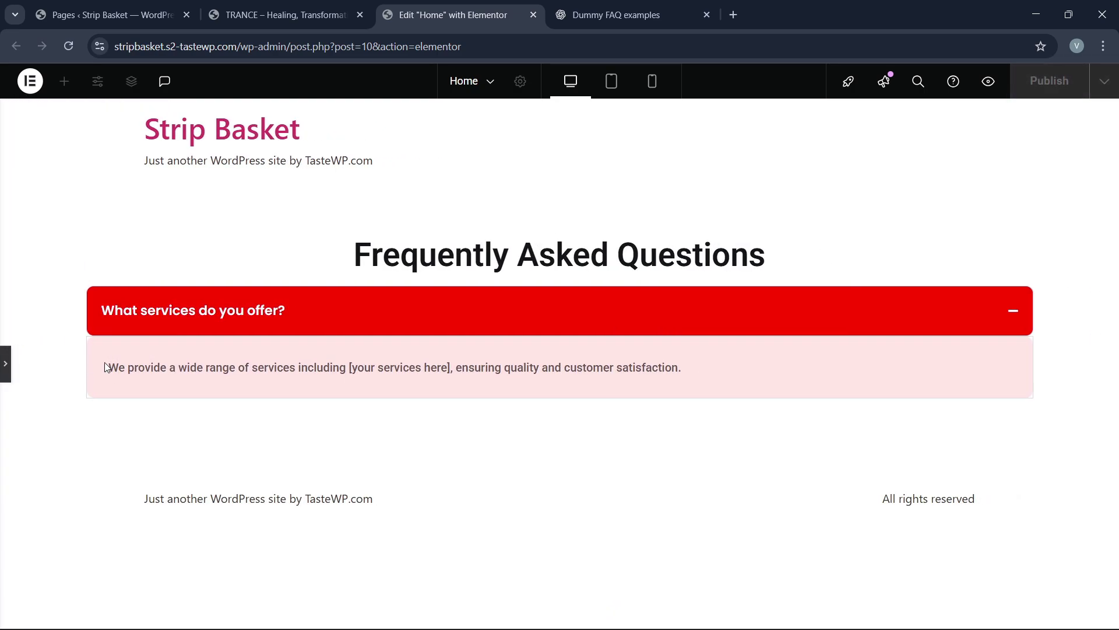
{"action": "left_click", "coordinate": [6, 364]}
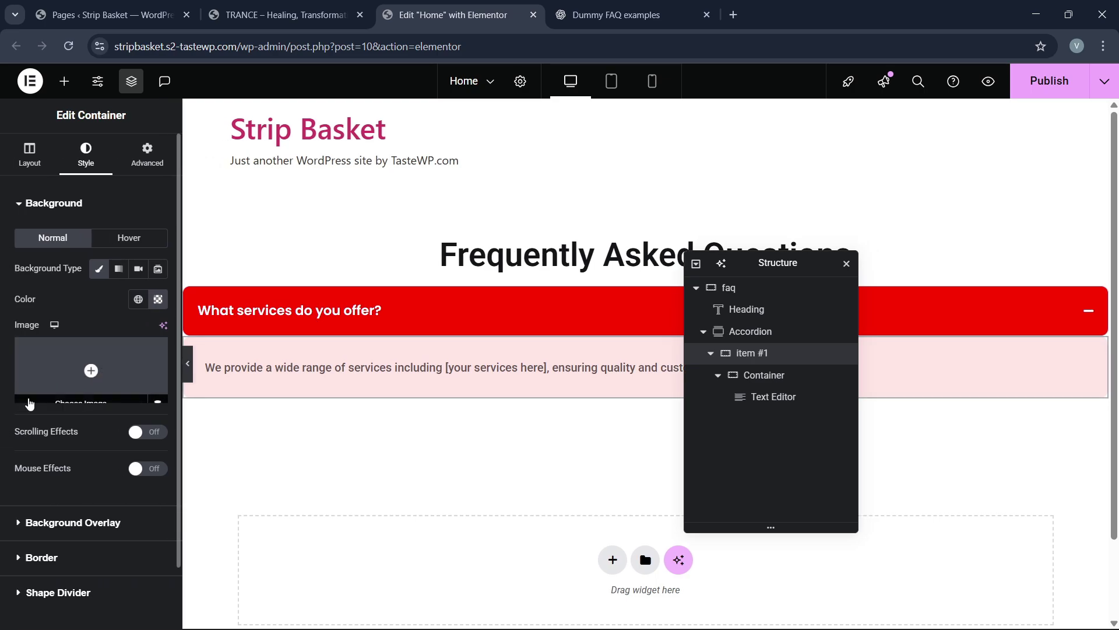
Set the answer container's border type to None and check the item collapsing in preview.
{"action": "left_click", "coordinate": [41, 555]}
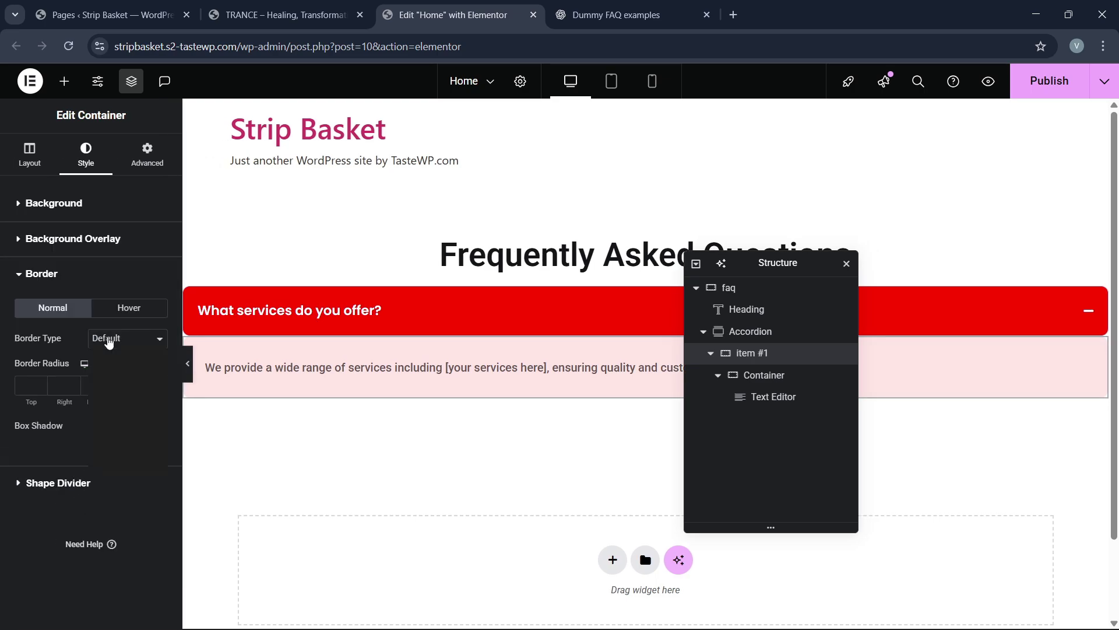
{"action": "left_click", "coordinate": [108, 338]}
{"action": "left_click", "coordinate": [107, 376]}
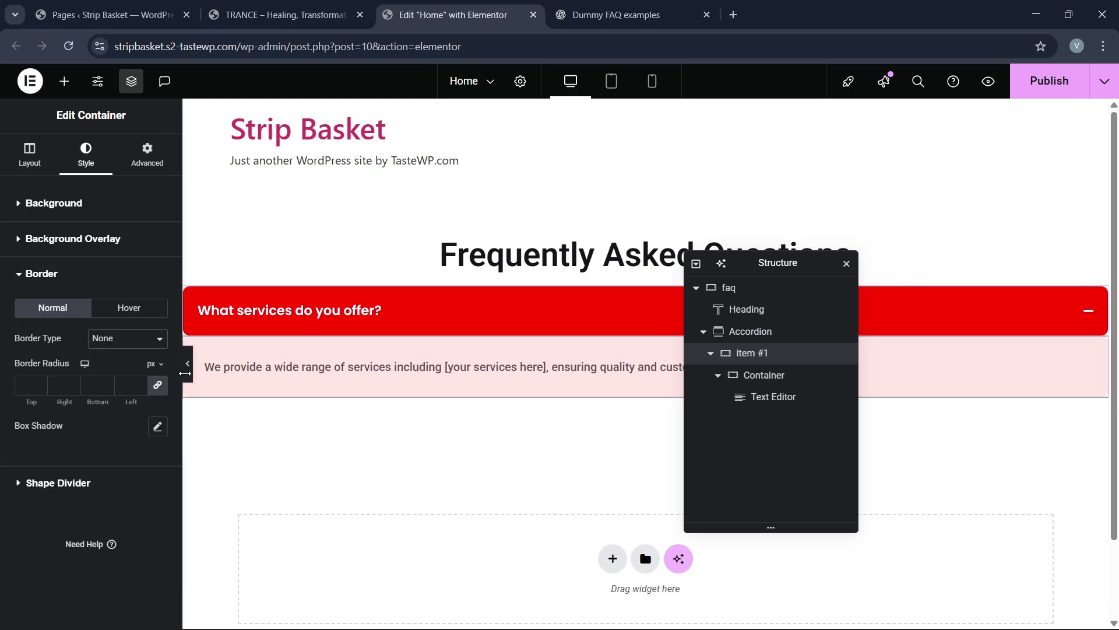
{"action": "left_click", "coordinate": [188, 364]}
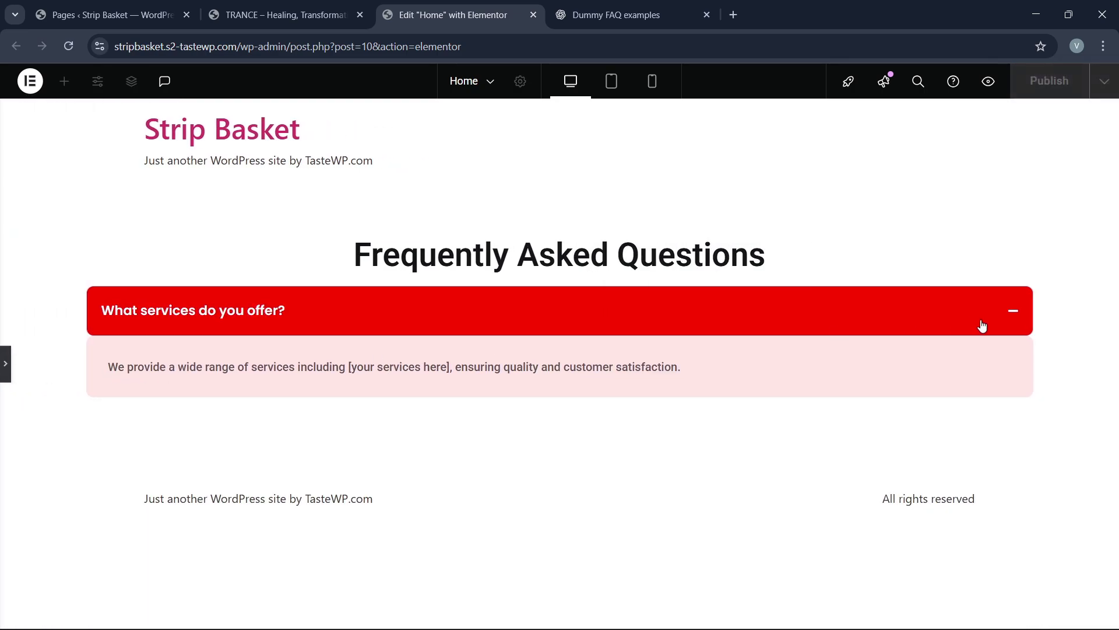
{"action": "left_click", "coordinate": [743, 327]}
{"action": "left_click", "coordinate": [740, 324]}
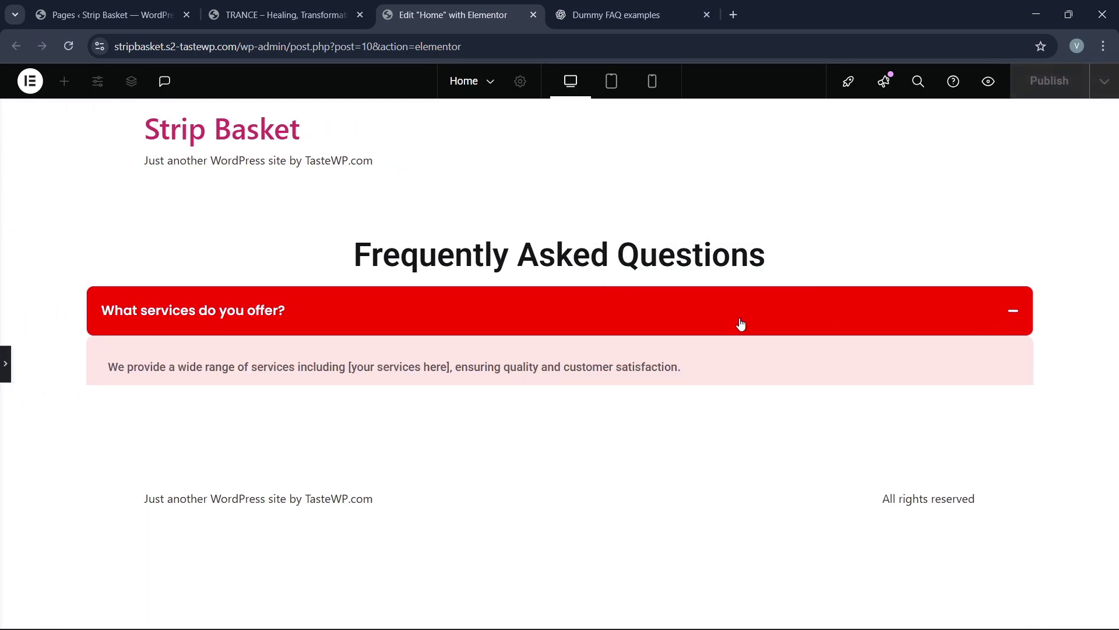
{"action": "left_click", "coordinate": [741, 324]}
{"action": "left_click", "coordinate": [6, 365]}
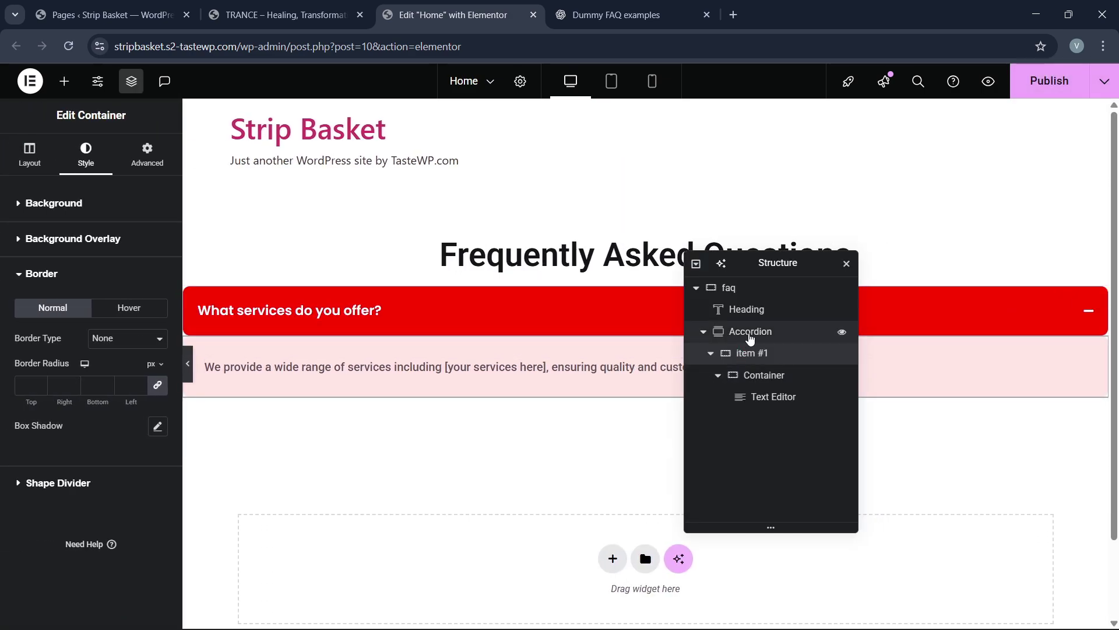
{"action": "left_click", "coordinate": [750, 336]}
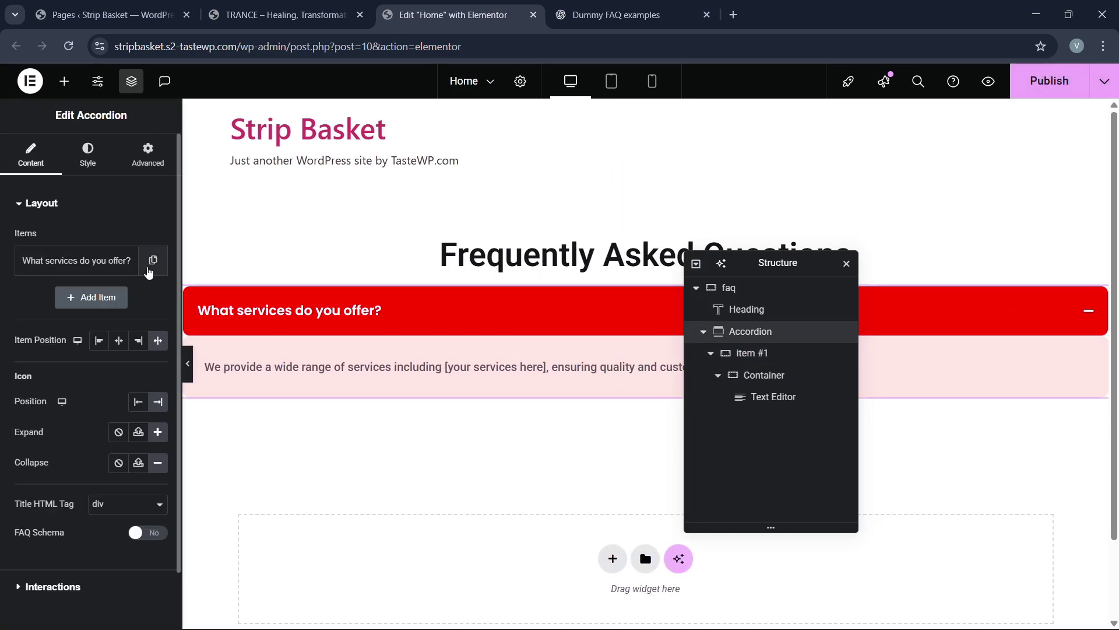
Duplicate the FAQ item four times and set the space between items to 30.
{"action": "left_click", "coordinate": [150, 269]}
{"action": "left_click", "coordinate": [124, 298]}
{"action": "left_click", "coordinate": [123, 335]}
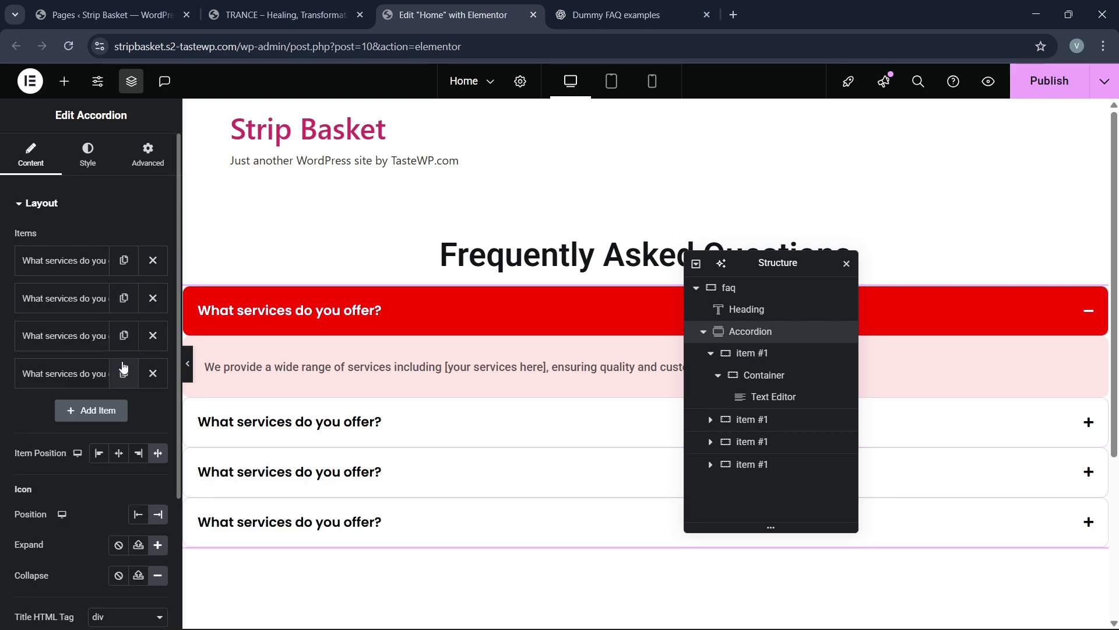
{"action": "left_click", "coordinate": [123, 373]}
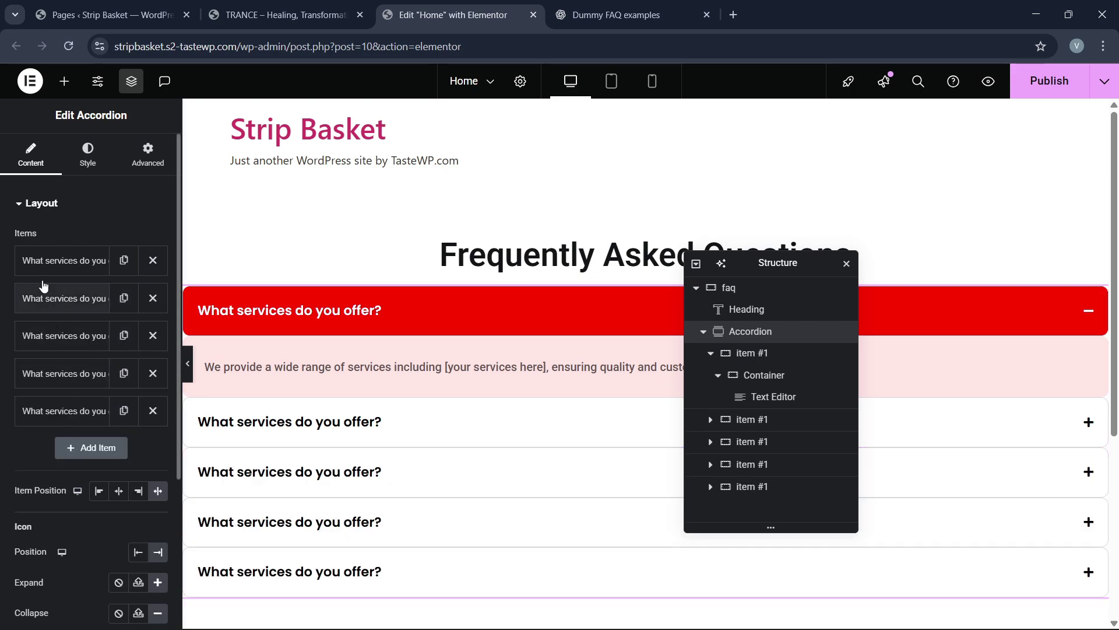
{"action": "left_click", "coordinate": [76, 158]}
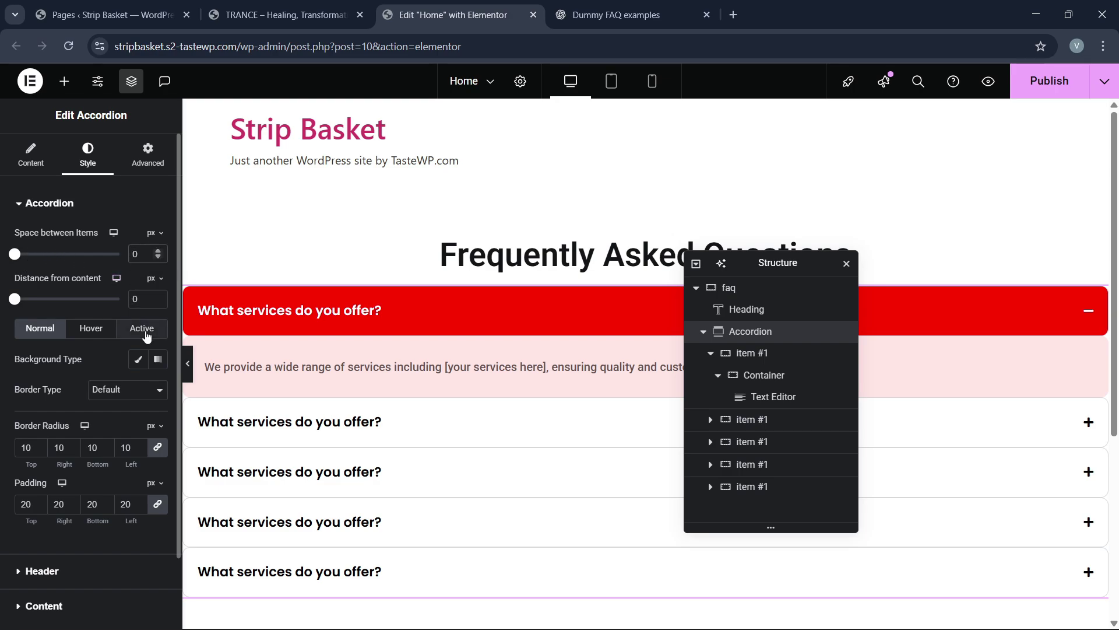
{"action": "type", "text": "3"}
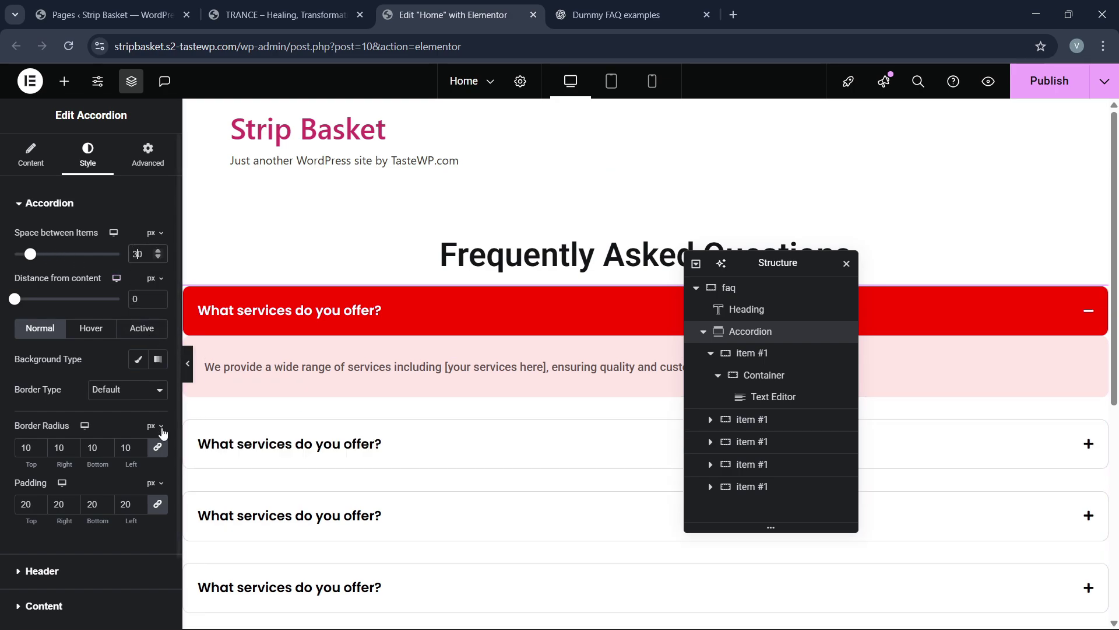
{"action": "left_click", "coordinate": [188, 363]}
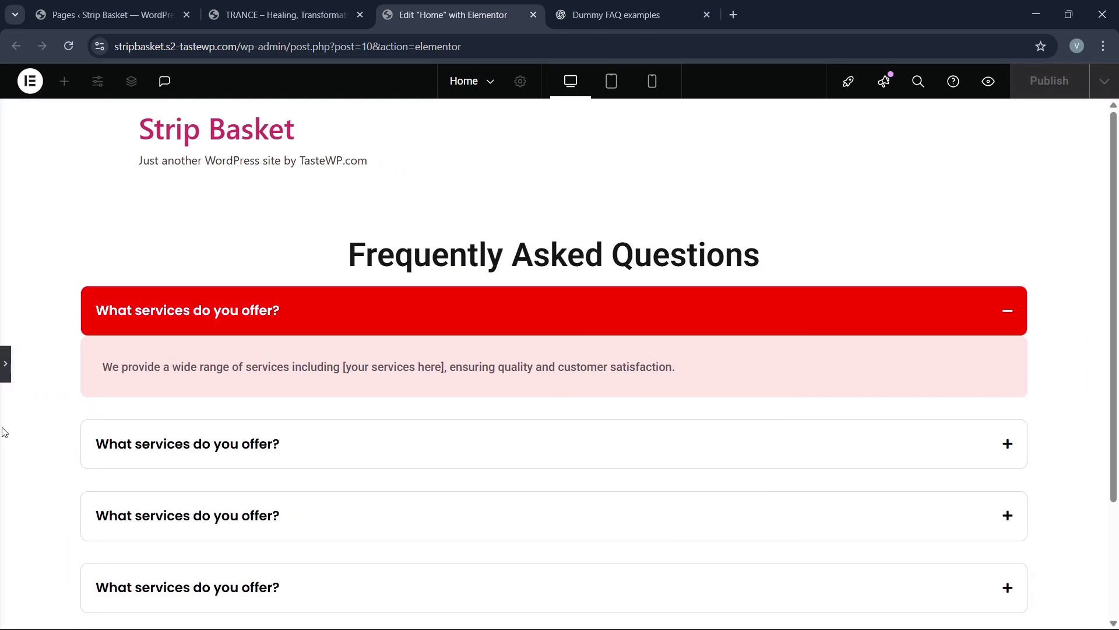
{"action": "left_click", "coordinate": [202, 322]}
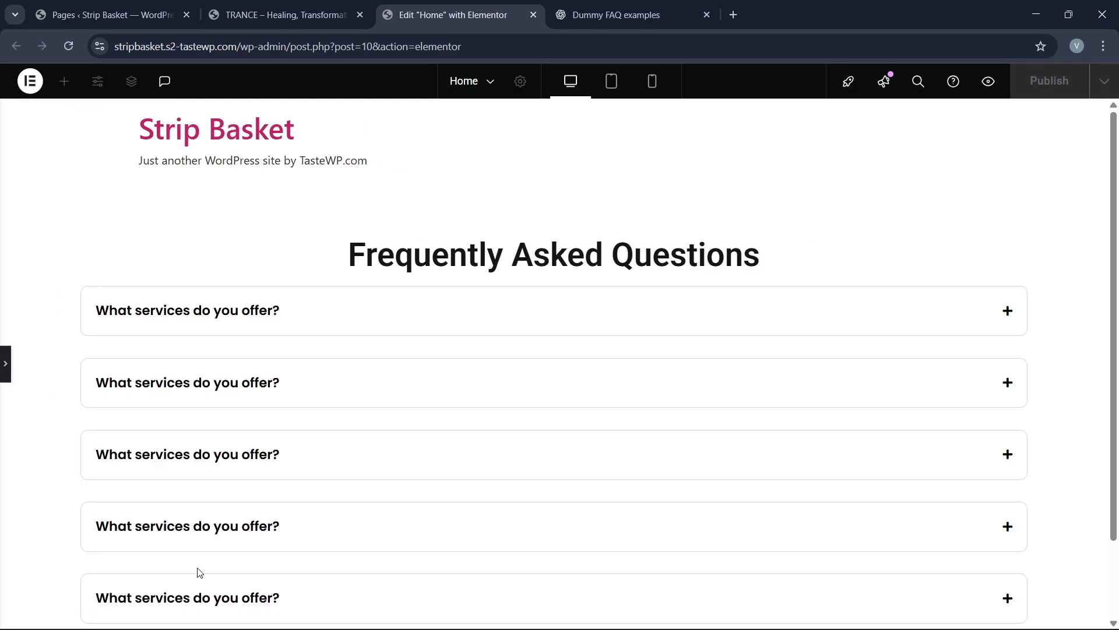
{"action": "left_click", "coordinate": [7, 373]}
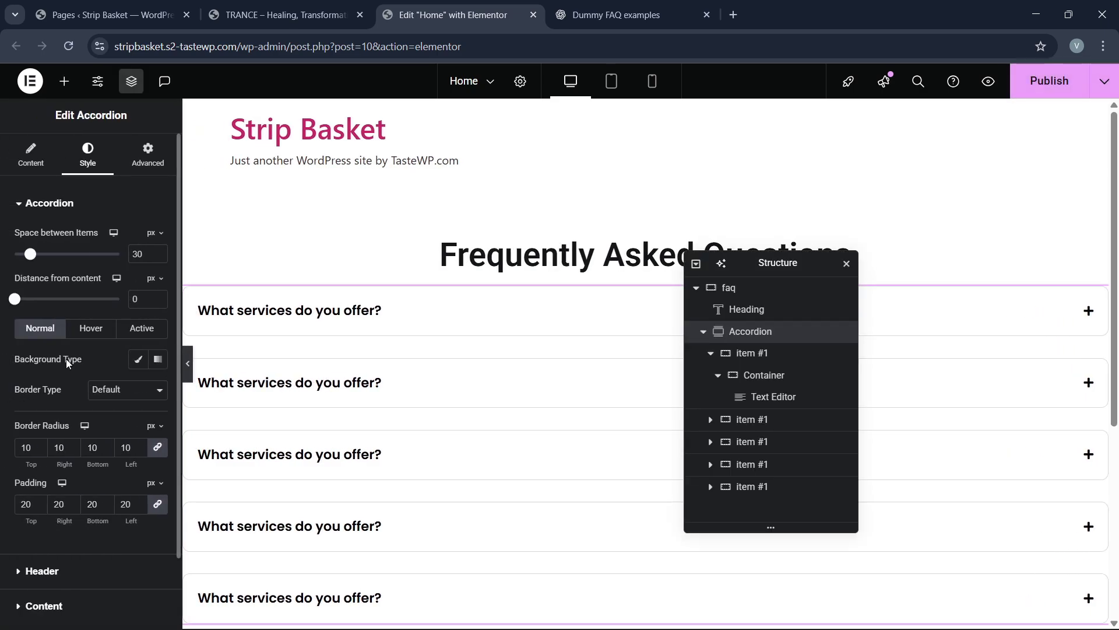
Give the faq container a classic #EEEEEE light gray background.
{"action": "left_click", "coordinate": [259, 201]}
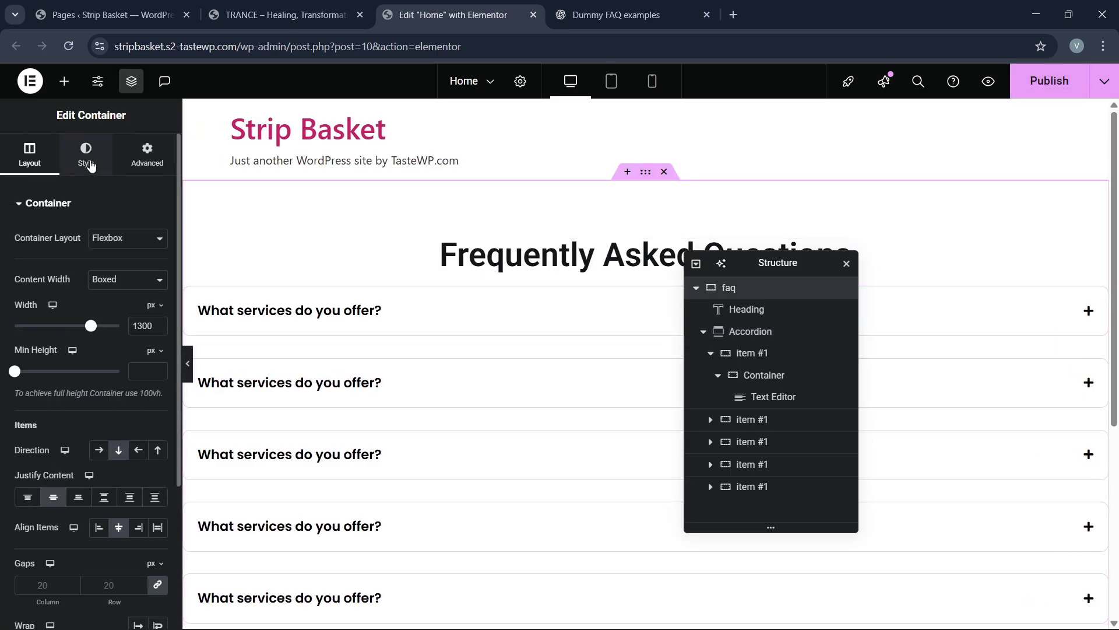
{"action": "left_click", "coordinate": [100, 270]}
{"action": "left_click", "coordinate": [157, 298]}
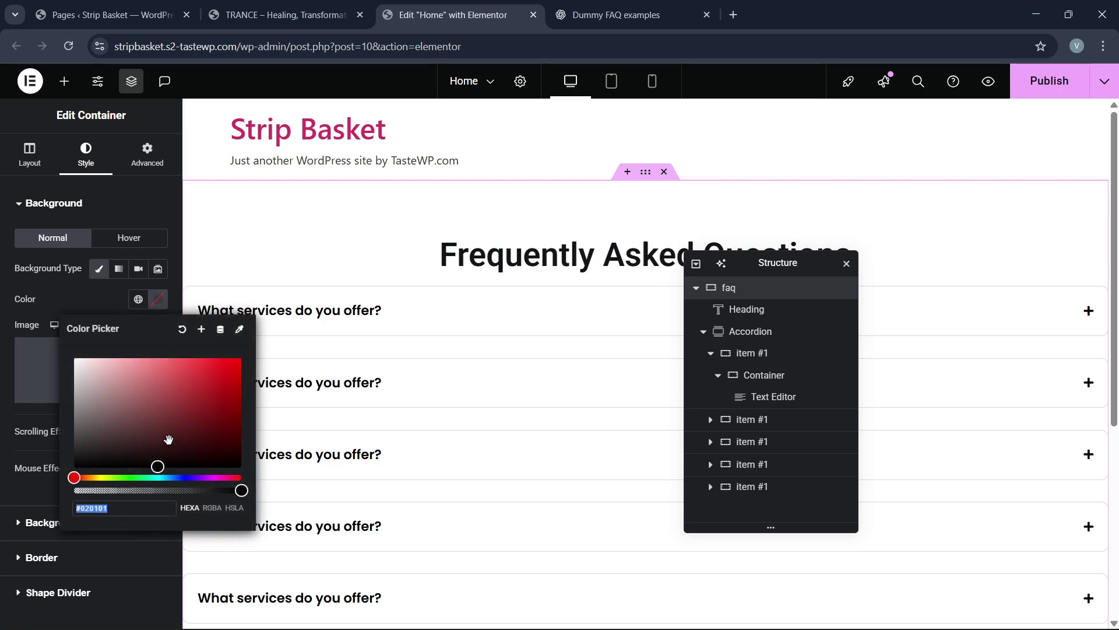
{"action": "left_click_drag", "start_coordinate": [103, 444], "coordinate": [1, 376]}
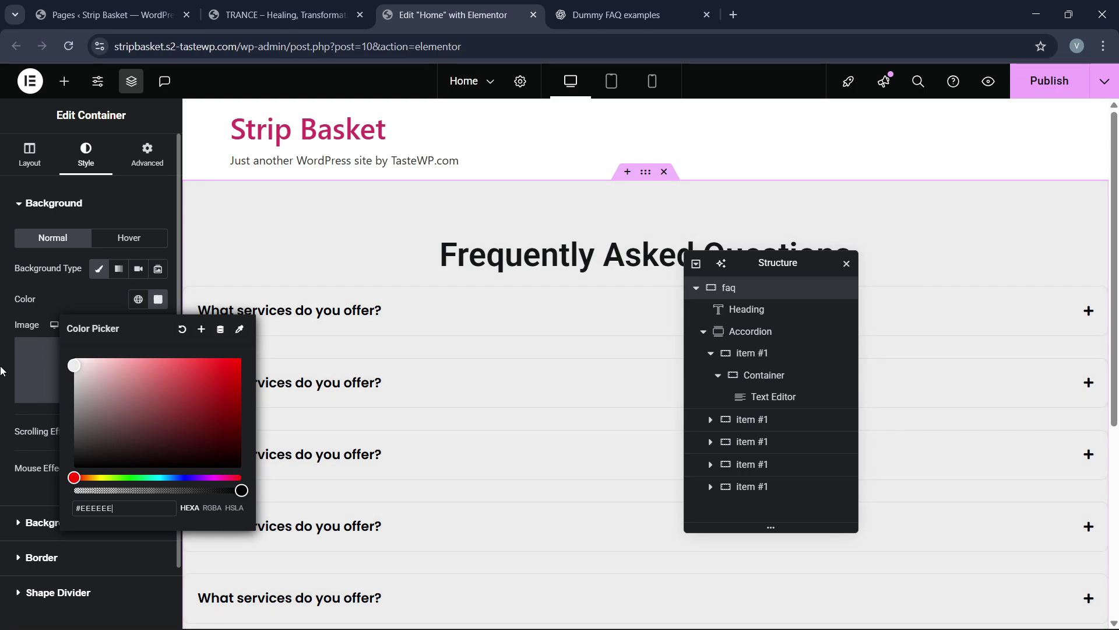
{"action": "left_click", "coordinate": [32, 362]}
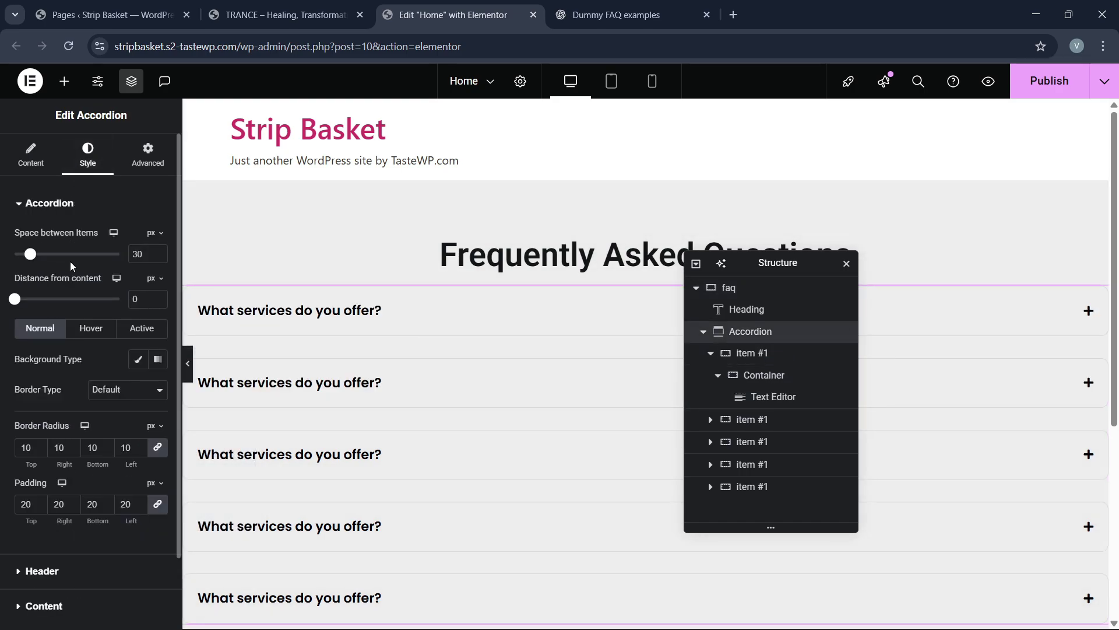
Give the accordion items a classic white #ffffff background in the normal state.
{"action": "left_click", "coordinate": [105, 338]}
{"action": "left_click", "coordinate": [56, 336]}
{"action": "left_click", "coordinate": [138, 362]}
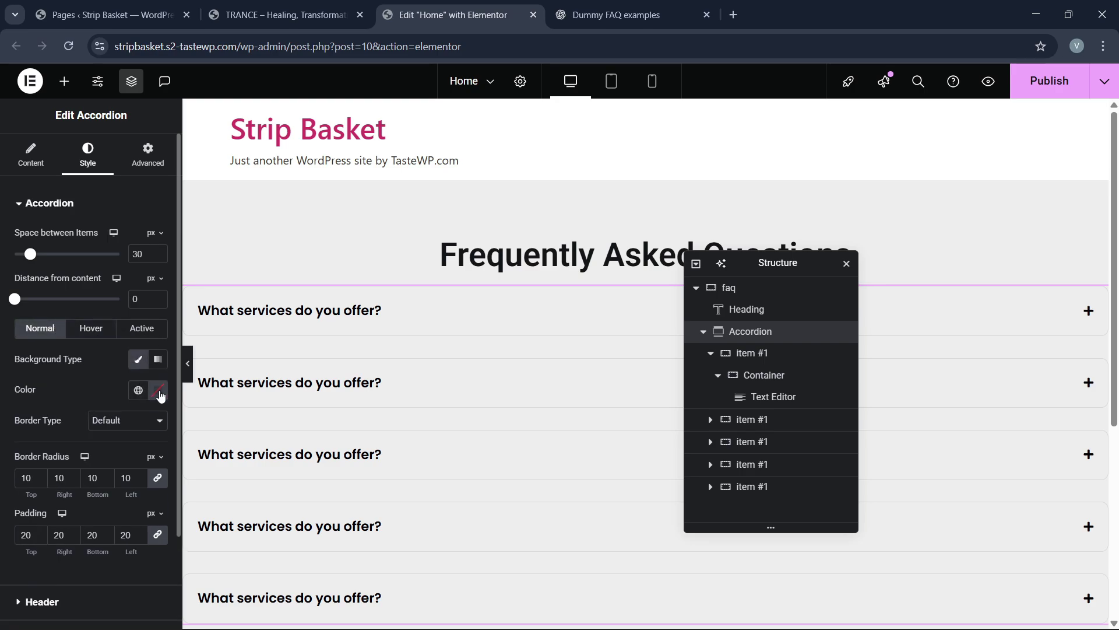
{"action": "left_click", "coordinate": [158, 390]}
{"action": "type", "text": "#ffffff"}
{"action": "left_click", "coordinate": [37, 408]}
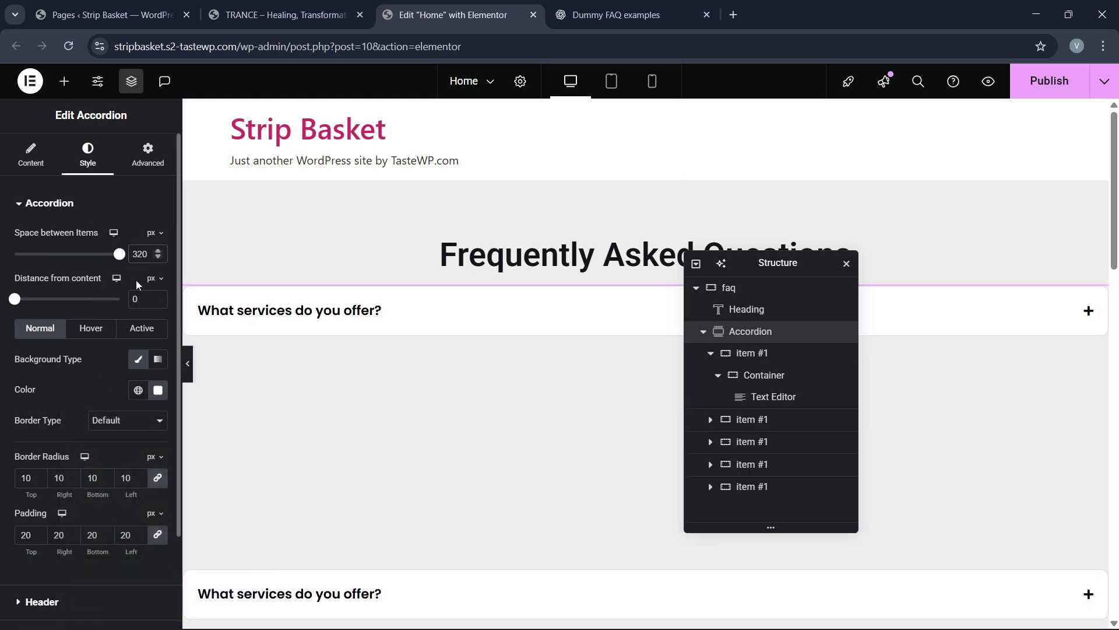
Change the space between items to 15 and preview the first item toggling.
{"action": "type", "text": "0"}
{"action": "type", "text": "2"}
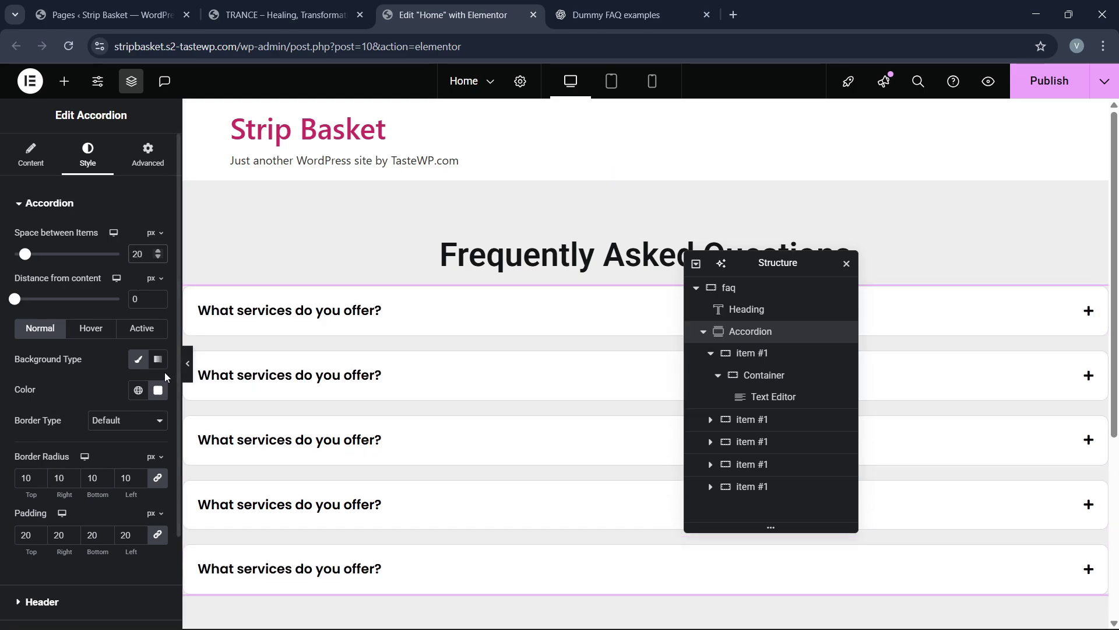
{"action": "key", "text": "BackSpace"}
{"action": "type", "text": "1"}
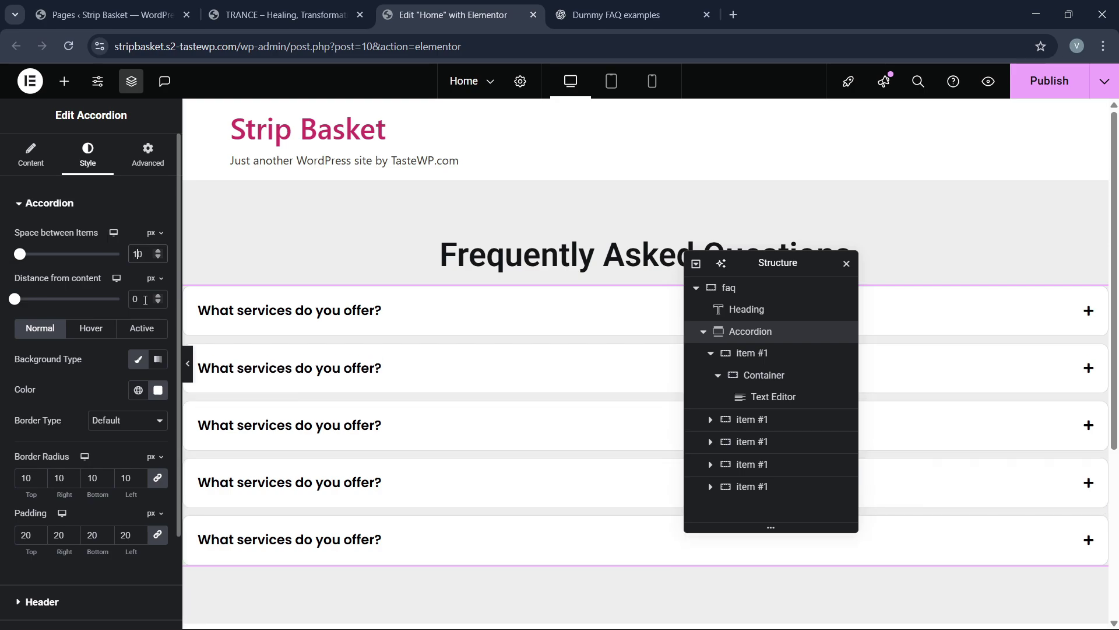
{"action": "key", "text": "BackSpace"}
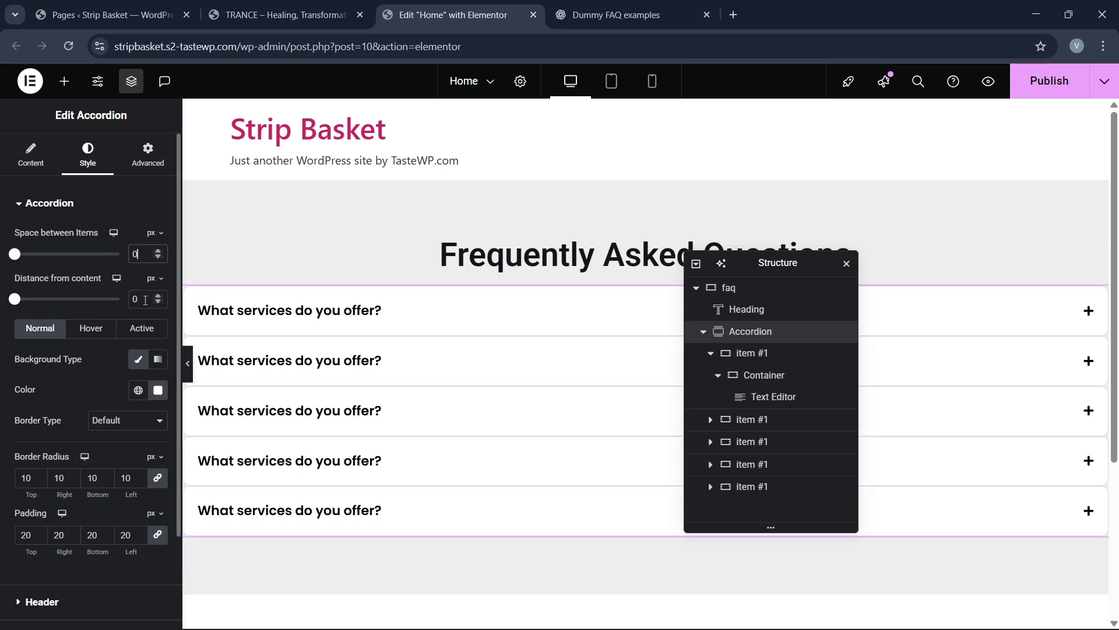
{"action": "type", "text": "15"}
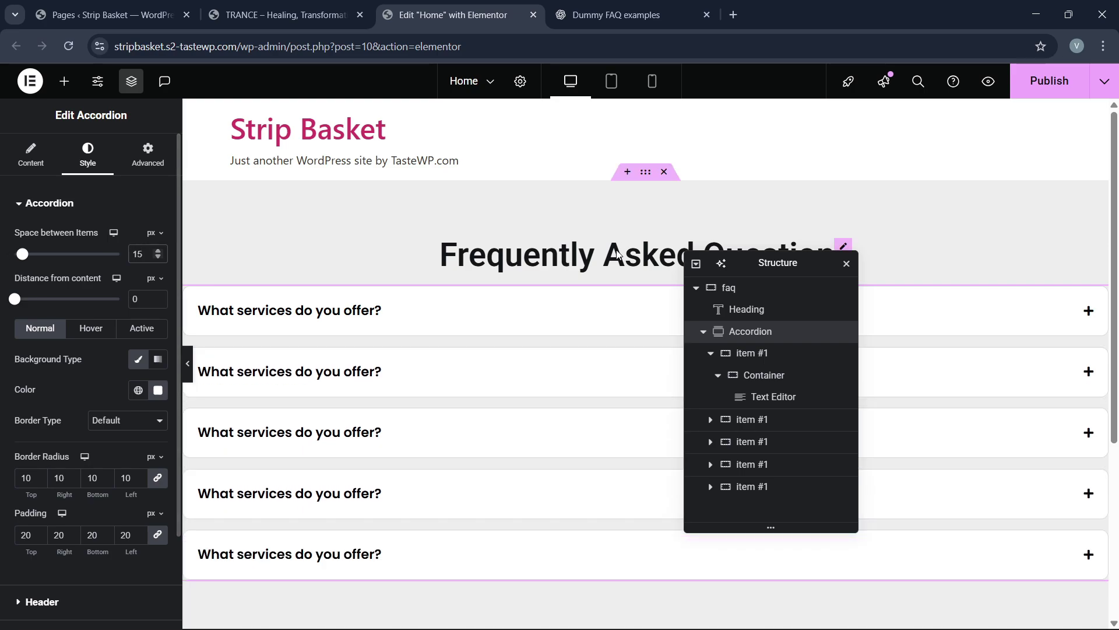
{"action": "left_click", "coordinate": [382, 314]}
{"action": "left_click", "coordinate": [382, 314]}
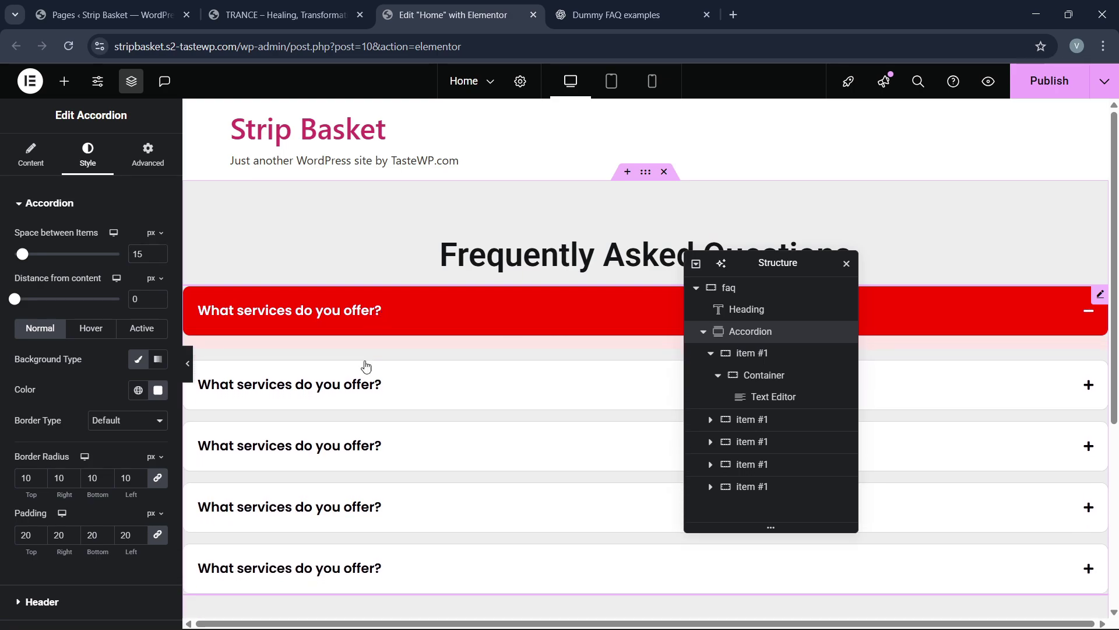
{"action": "left_click_drag", "start_coordinate": [781, 428], "coordinate": [719, 333]}
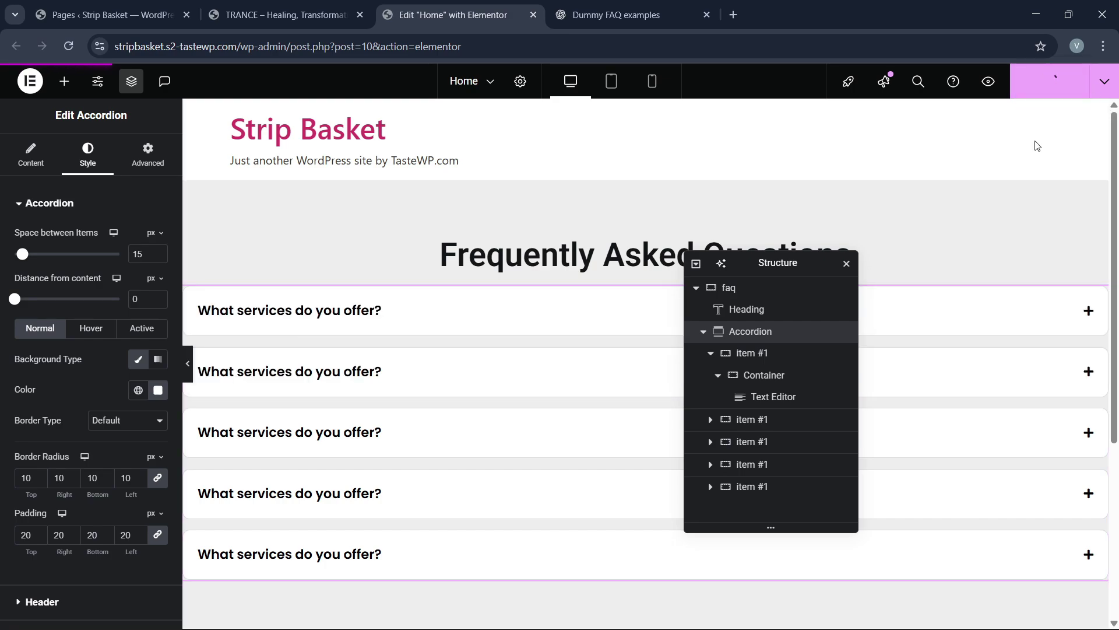
View the published home page live in a new tab and scroll through it.
{"action": "left_click", "coordinate": [1103, 81]}
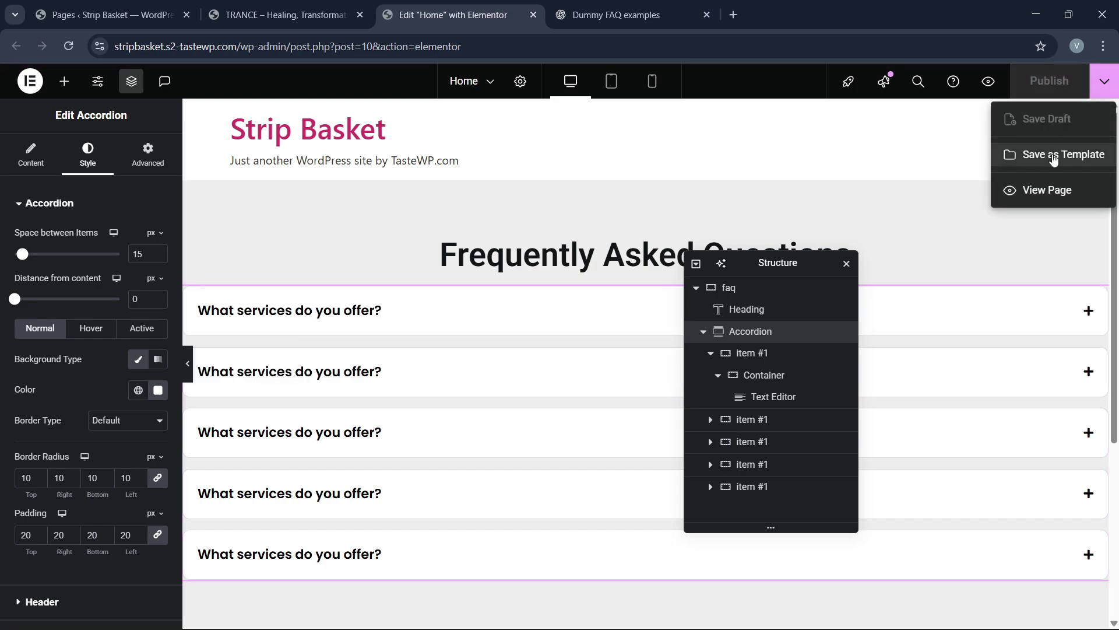
{"action": "left_click", "coordinate": [1044, 190]}
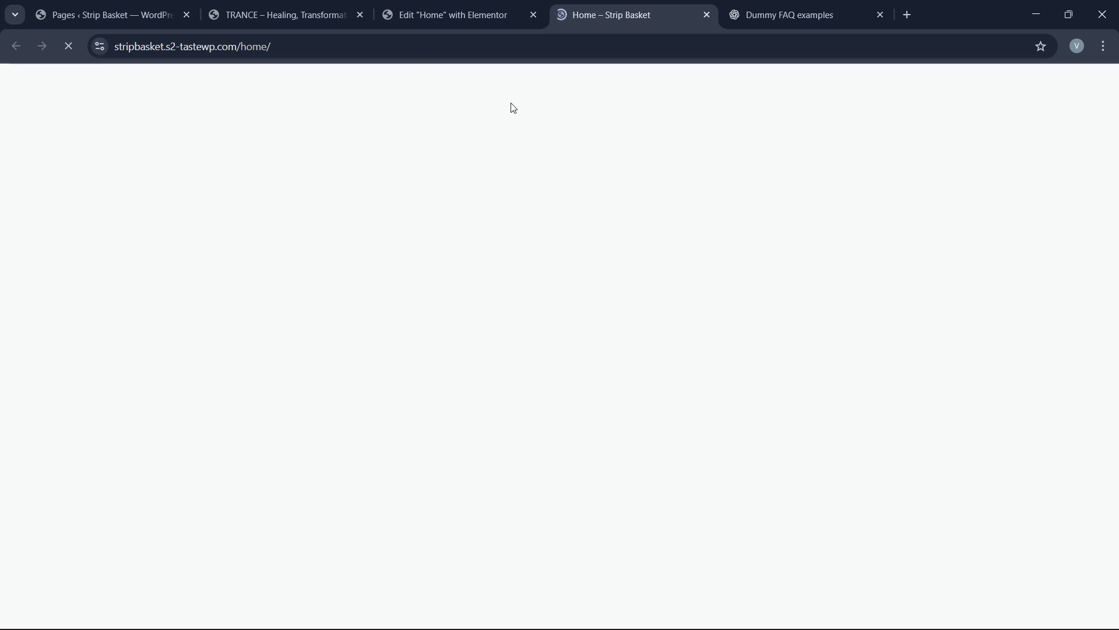
{"action": "scroll", "coordinate": [457, 252], "scroll_direction": "down", "scroll_amount": 1}
{"action": "scroll", "coordinate": [467, 250], "scroll_direction": "up", "scroll_amount": 1}
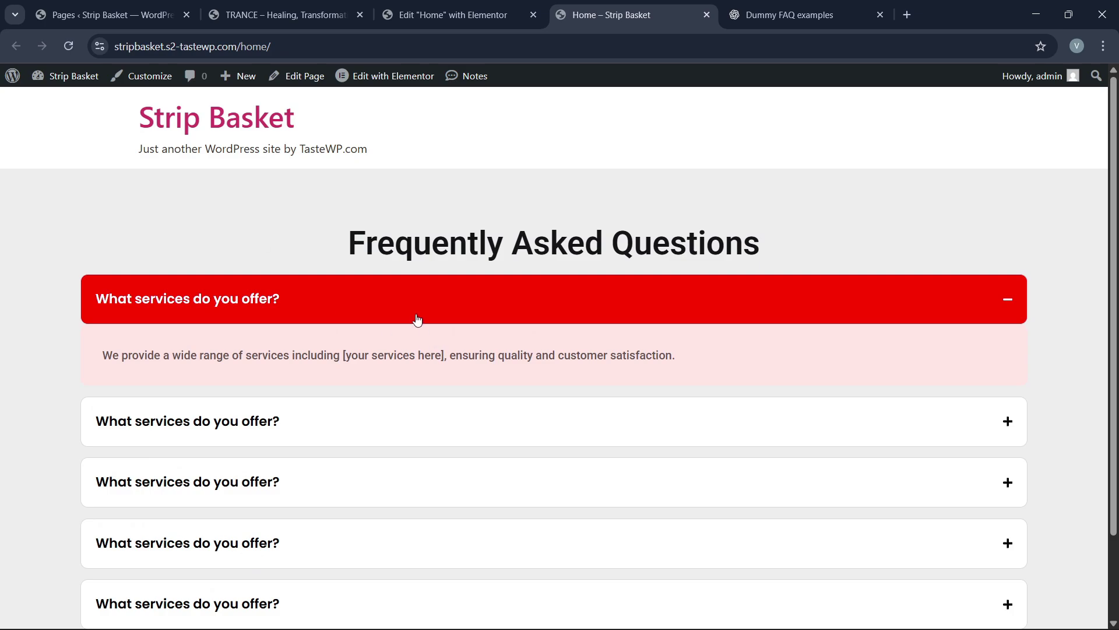
Test the first two FAQ items on the live page, then return to the editor tab.
{"action": "left_click", "coordinate": [416, 319]}
{"action": "left_click", "coordinate": [404, 371]}
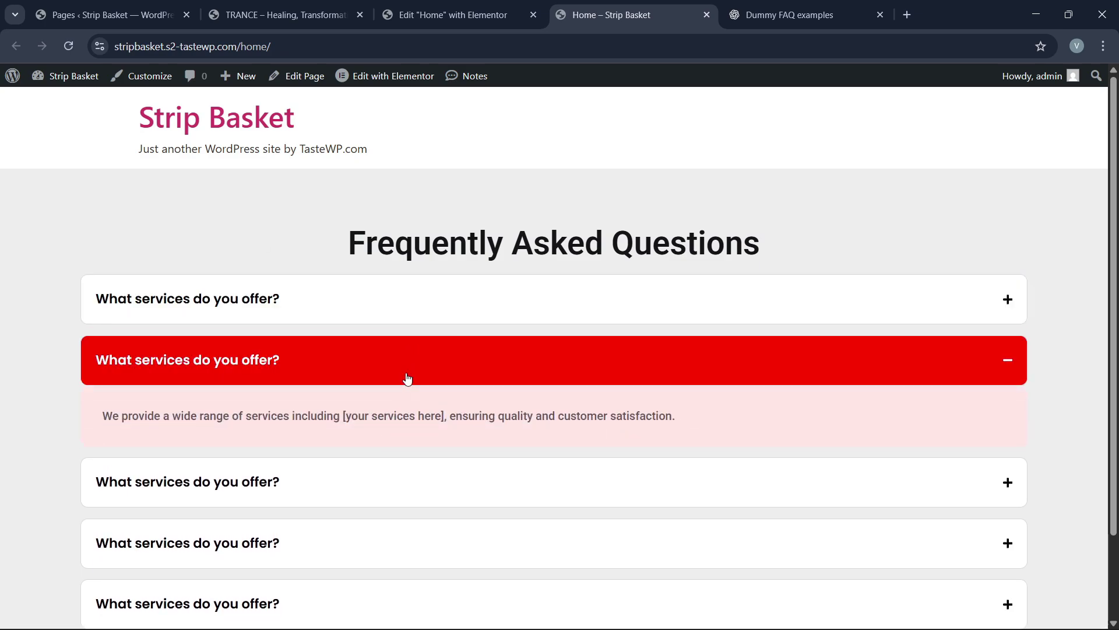
{"action": "left_click", "coordinate": [407, 379]}
{"action": "left_click", "coordinate": [450, 14]}
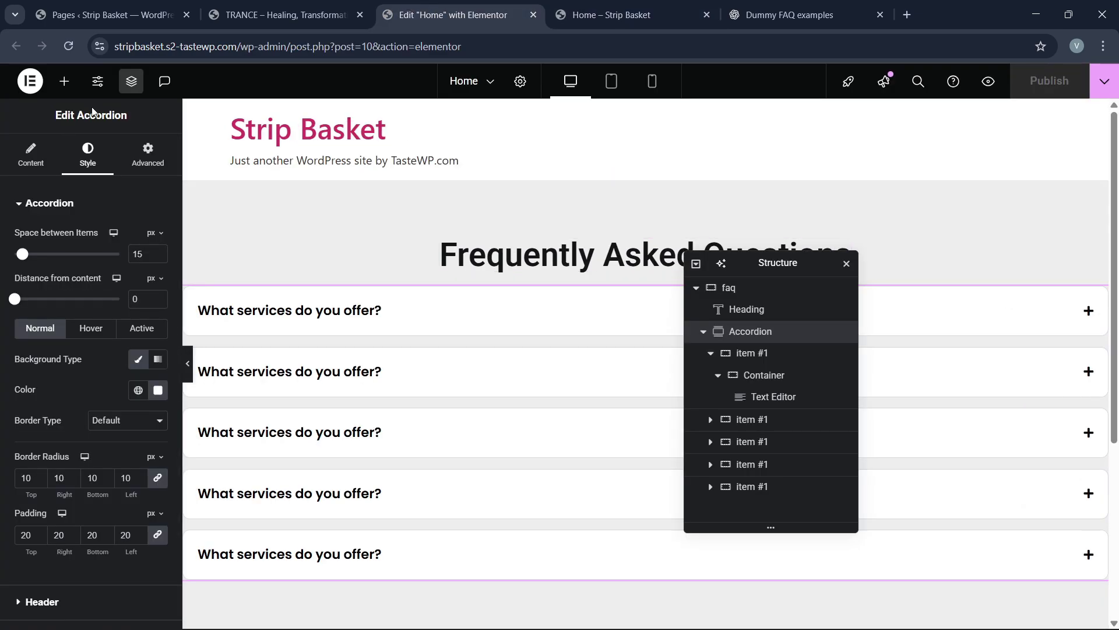
Add a new container below the FAQ heading.
{"action": "left_click", "coordinate": [64, 81]}
{"action": "left_click_drag", "start_coordinate": [49, 271], "coordinate": [530, 292]}
{"action": "left_click", "coordinate": [146, 154]}
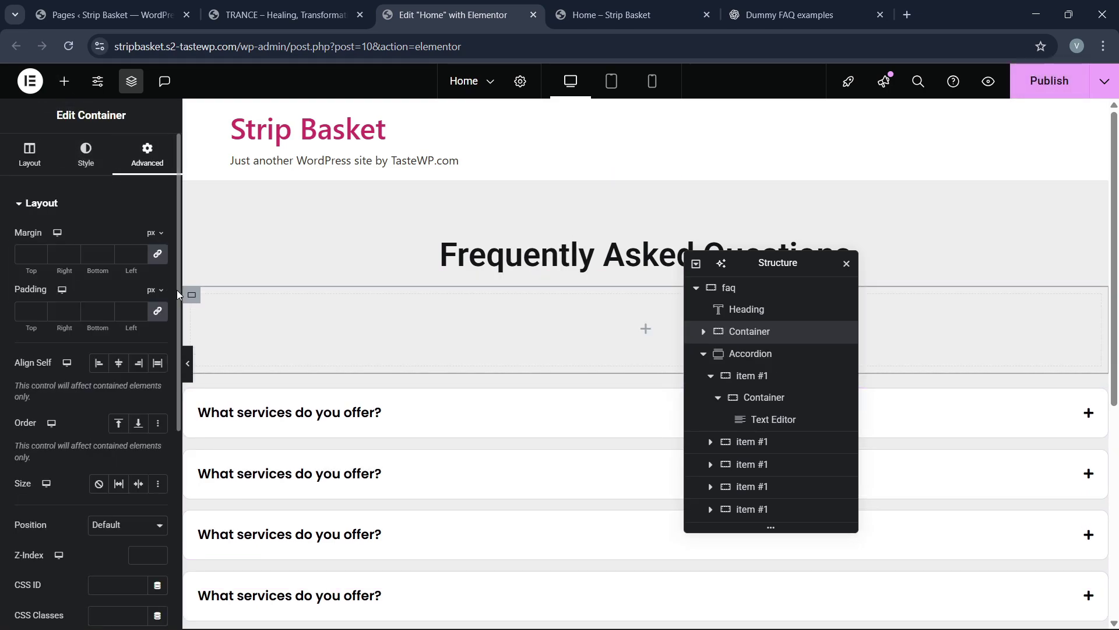
{"action": "left_click", "coordinate": [64, 81]}
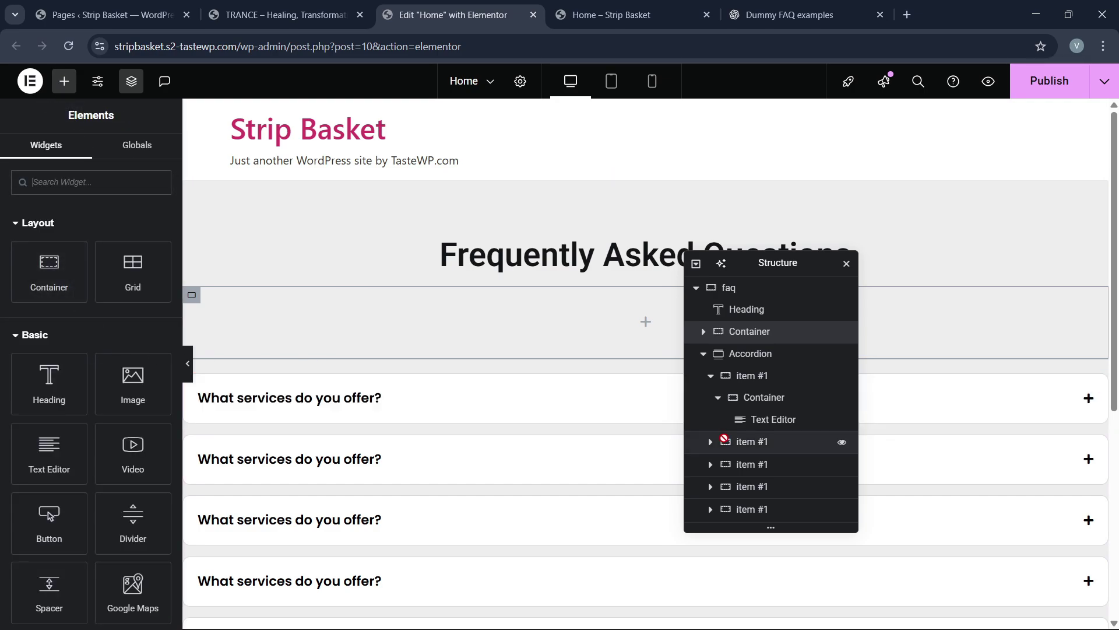
Move the accordion into the new container and duplicate it there.
{"action": "right_click", "coordinate": [497, 413]}
{"action": "left_click_drag", "start_coordinate": [431, 413], "coordinate": [454, 338]}
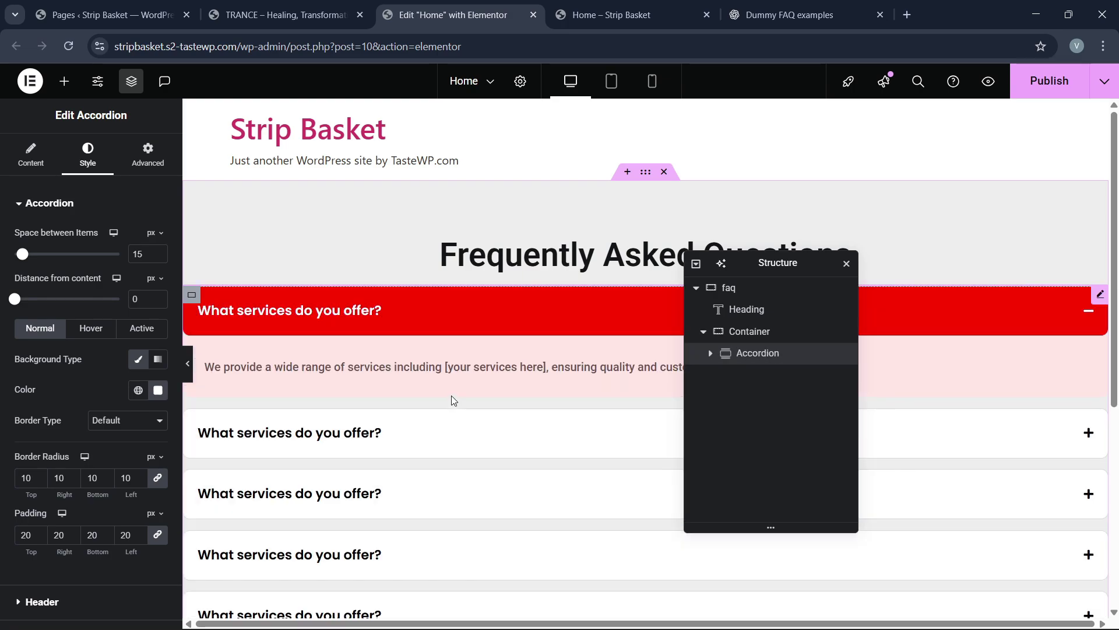
{"action": "right_click", "coordinate": [762, 354]}
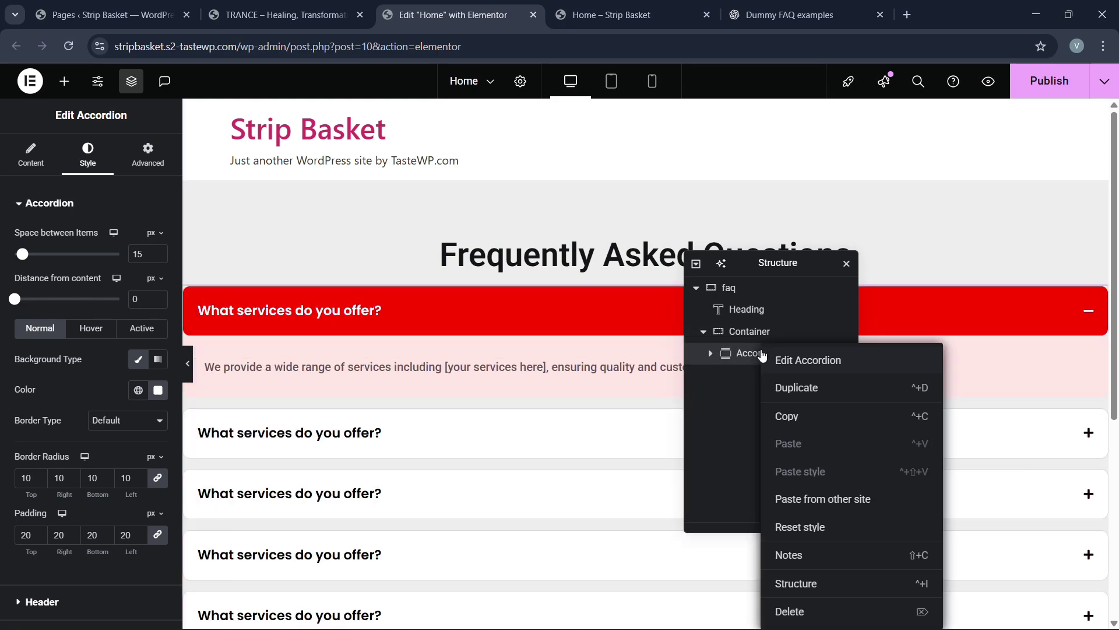
{"action": "left_click", "coordinate": [797, 387]}
{"action": "left_click", "coordinate": [759, 337]}
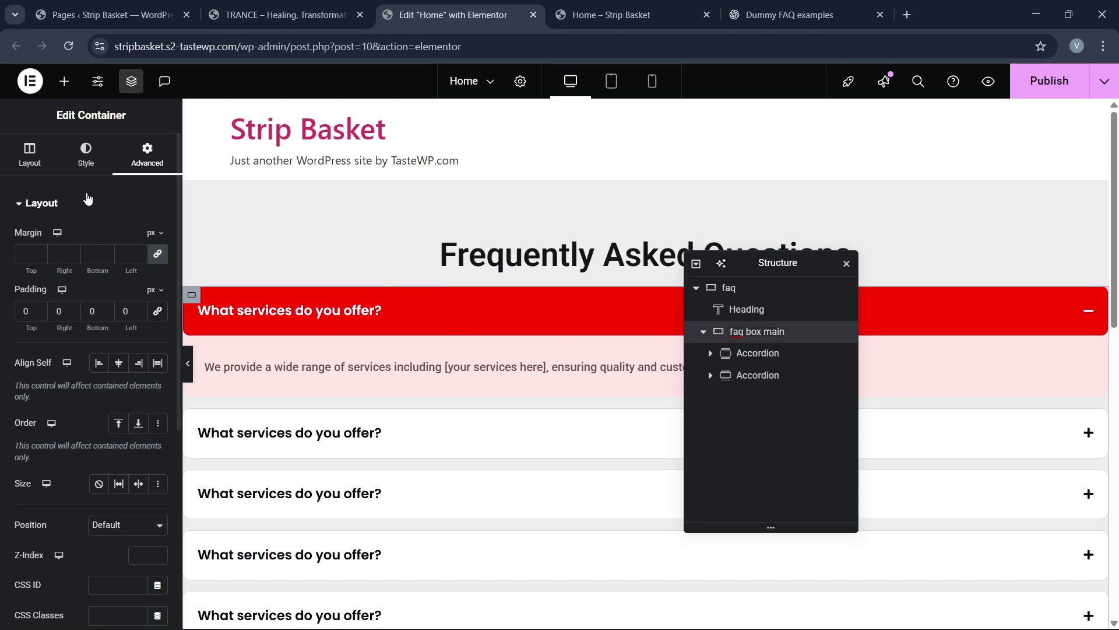
Set the container to Direction Row, Justify Space Between, Align Start, with 40 px gaps.
{"action": "left_click", "coordinate": [30, 156]}
{"action": "left_click", "coordinate": [99, 450]}
{"action": "left_click", "coordinate": [104, 497]}
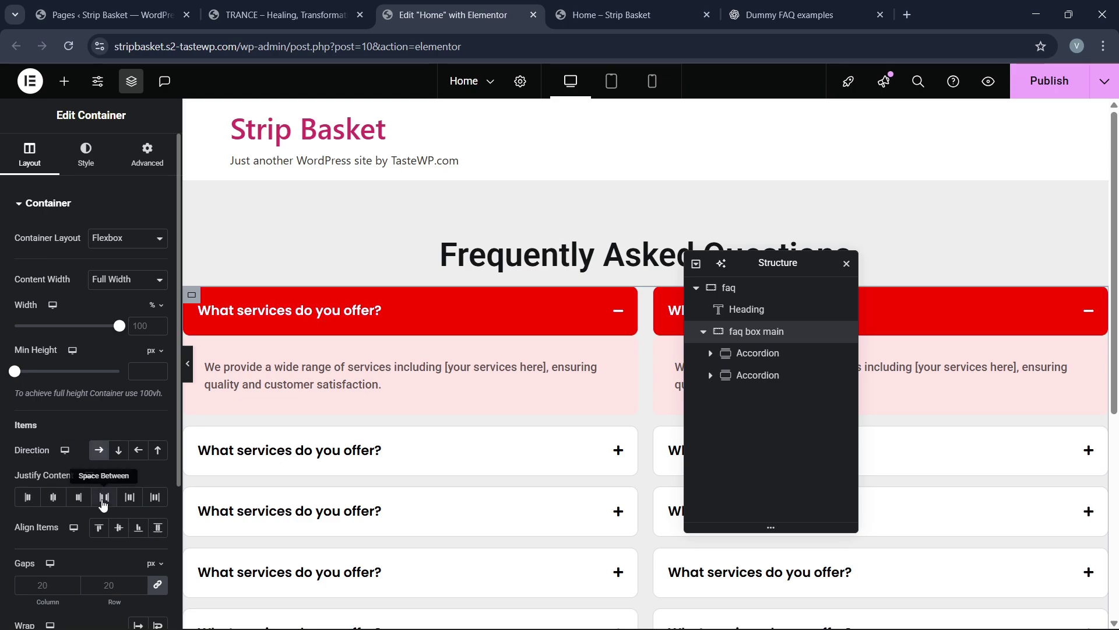
{"action": "left_click", "coordinate": [100, 527]}
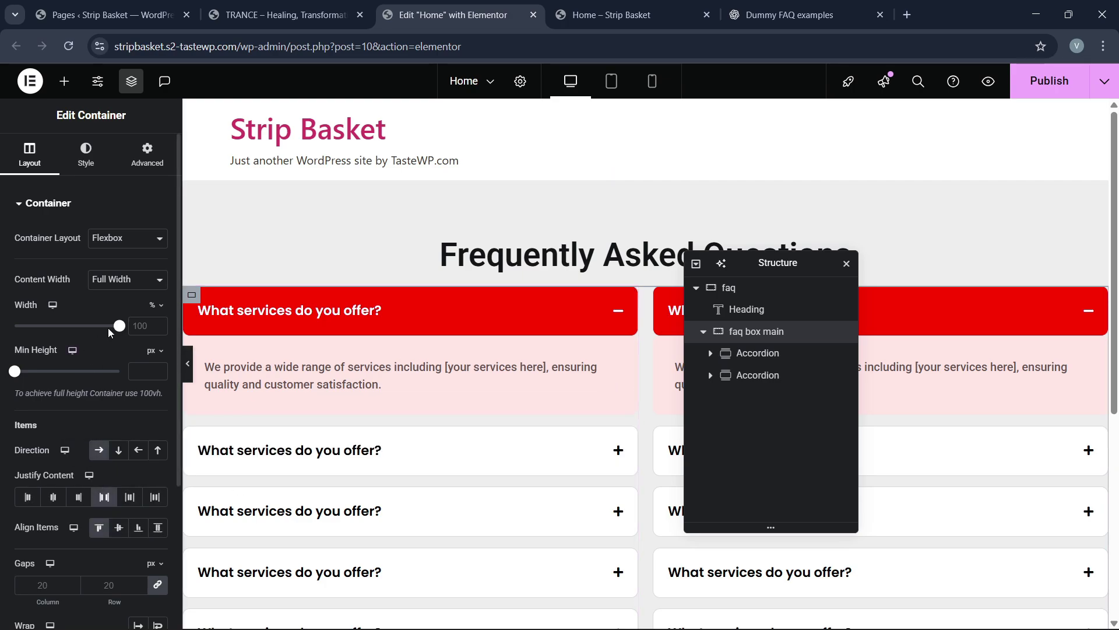
{"action": "scroll", "coordinate": [108, 502], "scroll_direction": "down", "scroll_amount": 1}
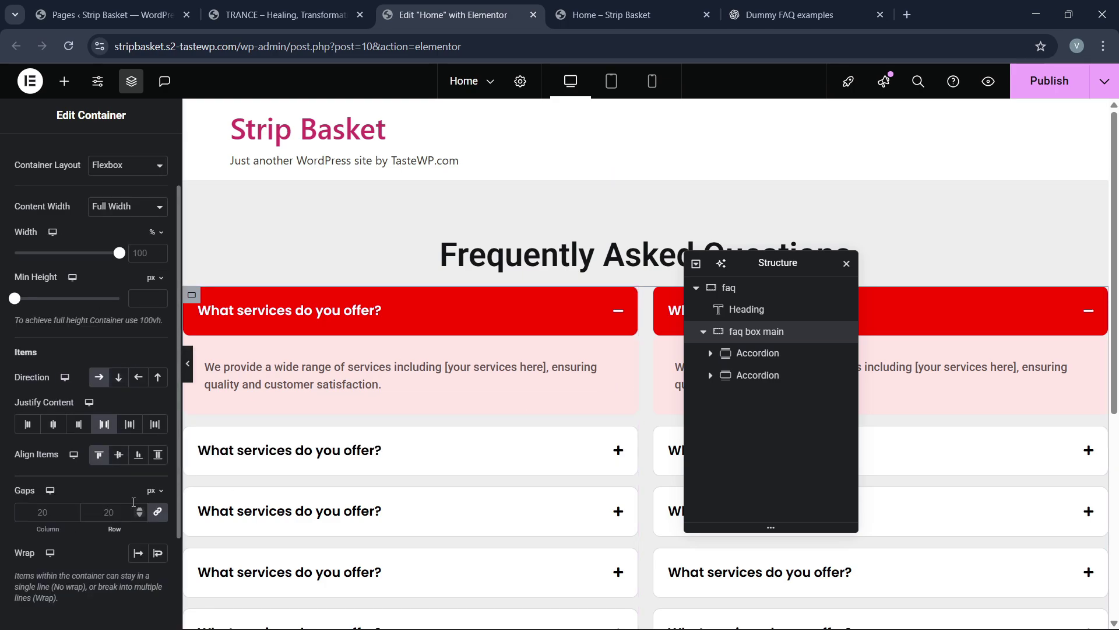
{"action": "left_click", "coordinate": [133, 502]}
{"action": "type", "text": "40"}
{"action": "scroll", "coordinate": [414, 365], "scroll_direction": "down", "scroll_amount": 3}
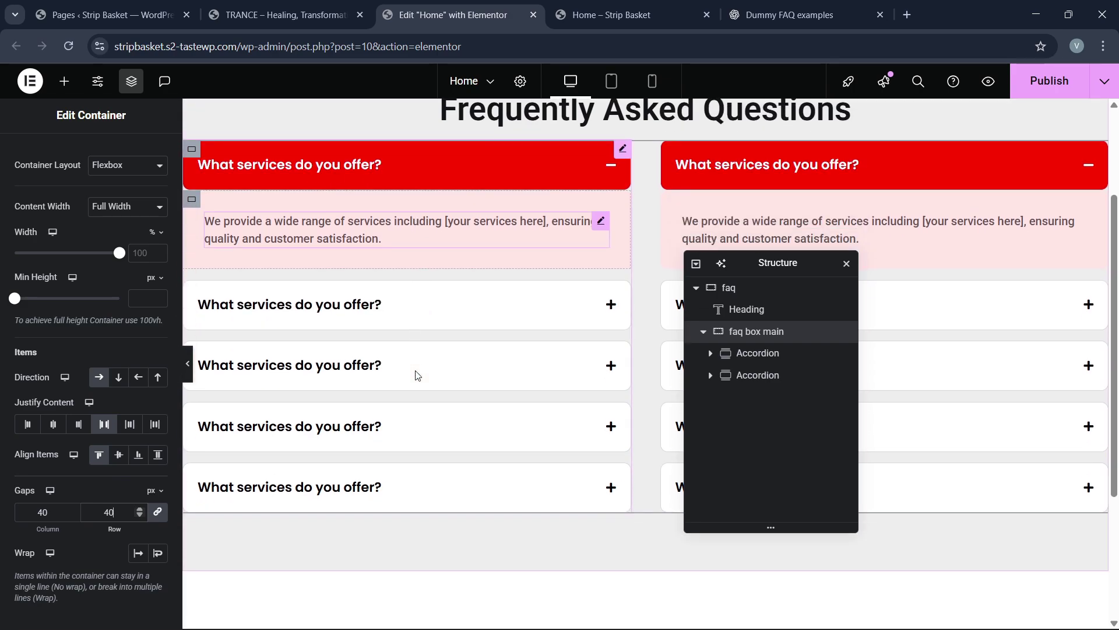
{"action": "left_click", "coordinate": [188, 363]}
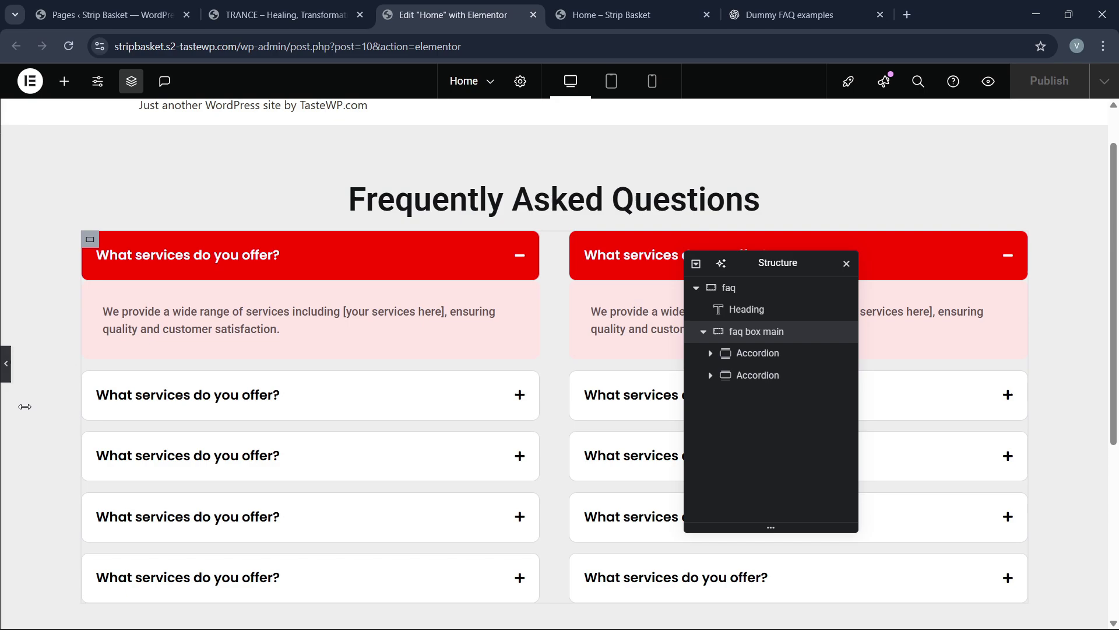
{"action": "left_click", "coordinate": [6, 363]}
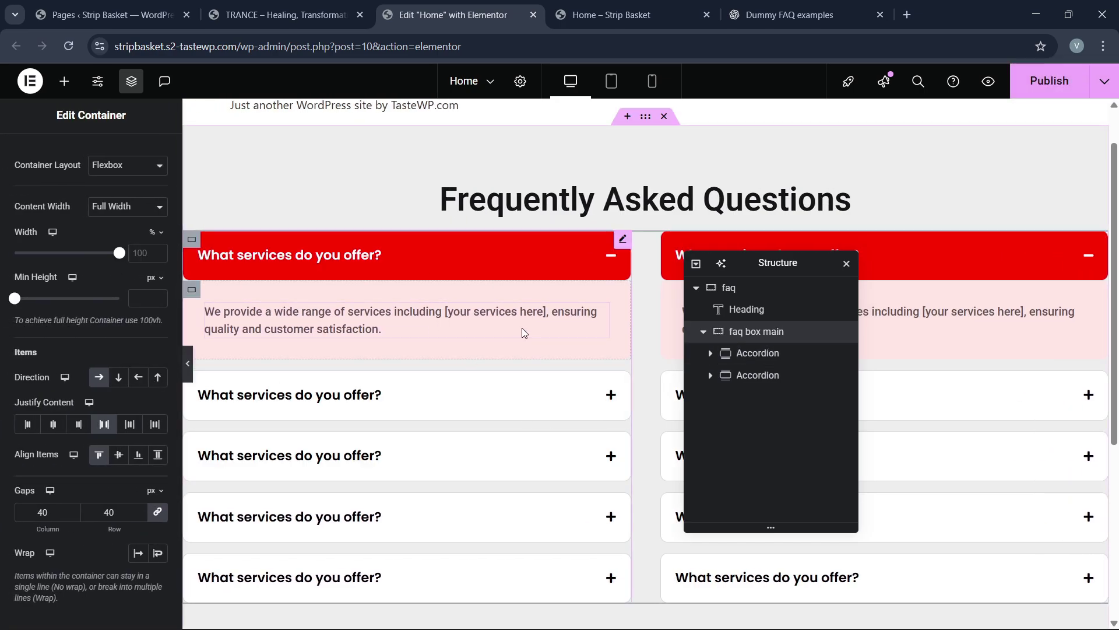
Give the container a 20 px top margin and save with Ctrl+S.
{"action": "left_click", "coordinate": [600, 311]}
{"action": "left_click", "coordinate": [146, 154]}
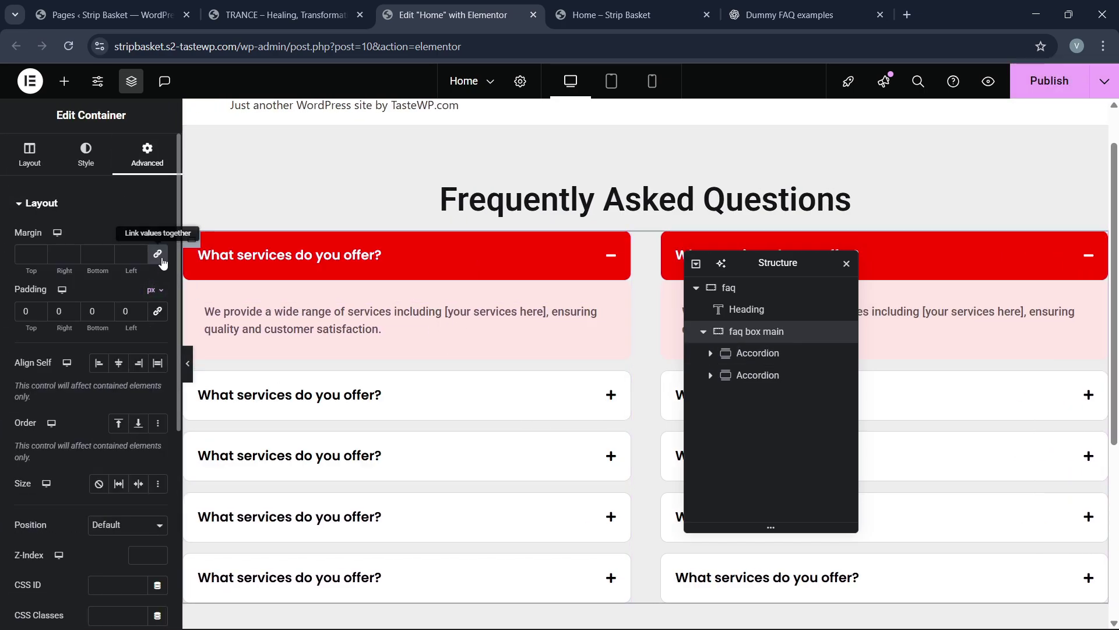
{"action": "type", "text": "20"}
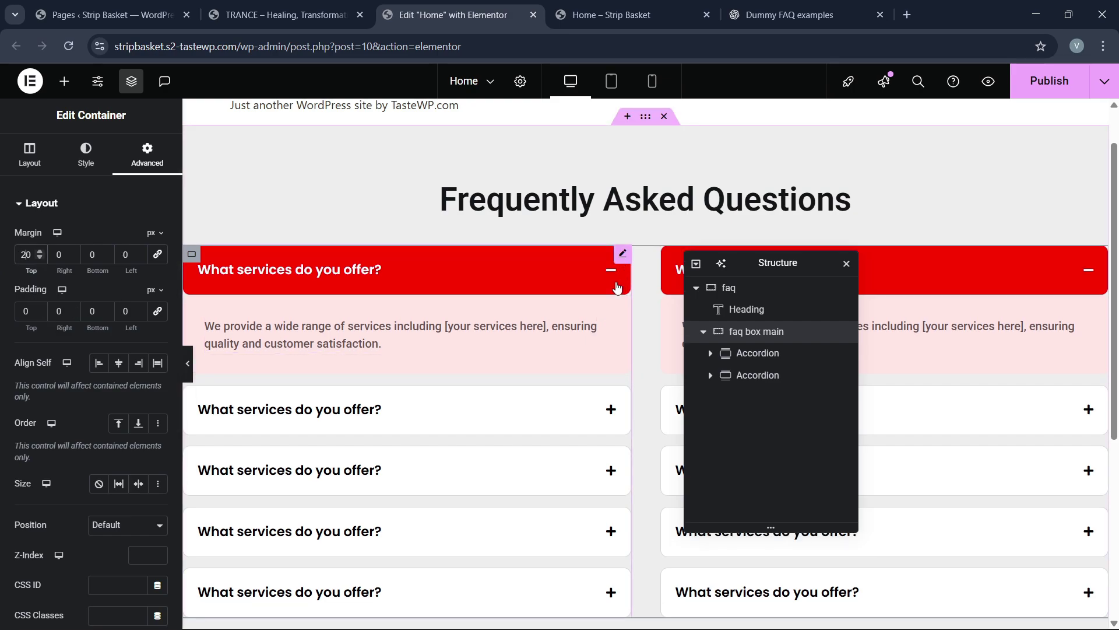
{"action": "key", "text": "ctrl+s"}
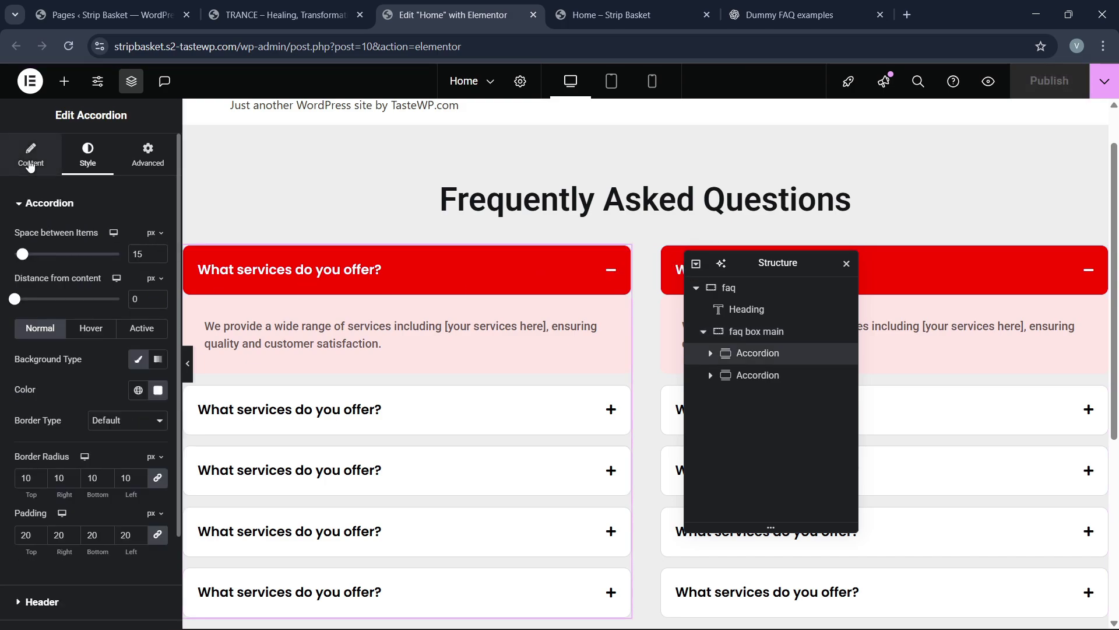
Set the left accordion's Interactions Default State to All collapsed.
{"action": "left_click", "coordinate": [30, 160]}
{"action": "scroll", "coordinate": [38, 390], "scroll_direction": "down", "scroll_amount": 4}
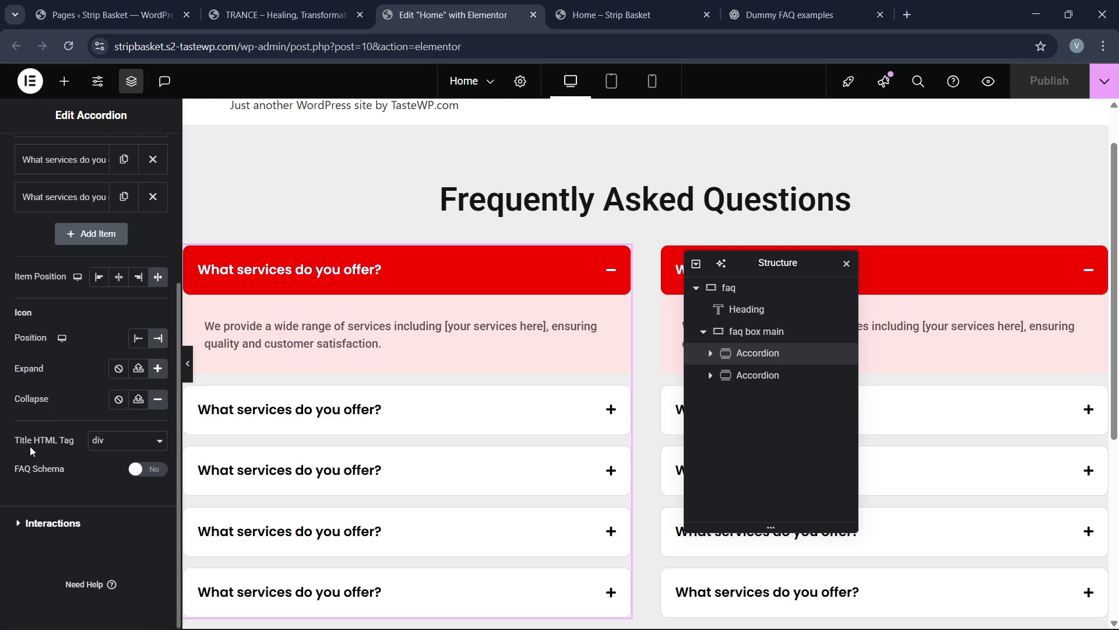
{"action": "left_click", "coordinate": [59, 523]}
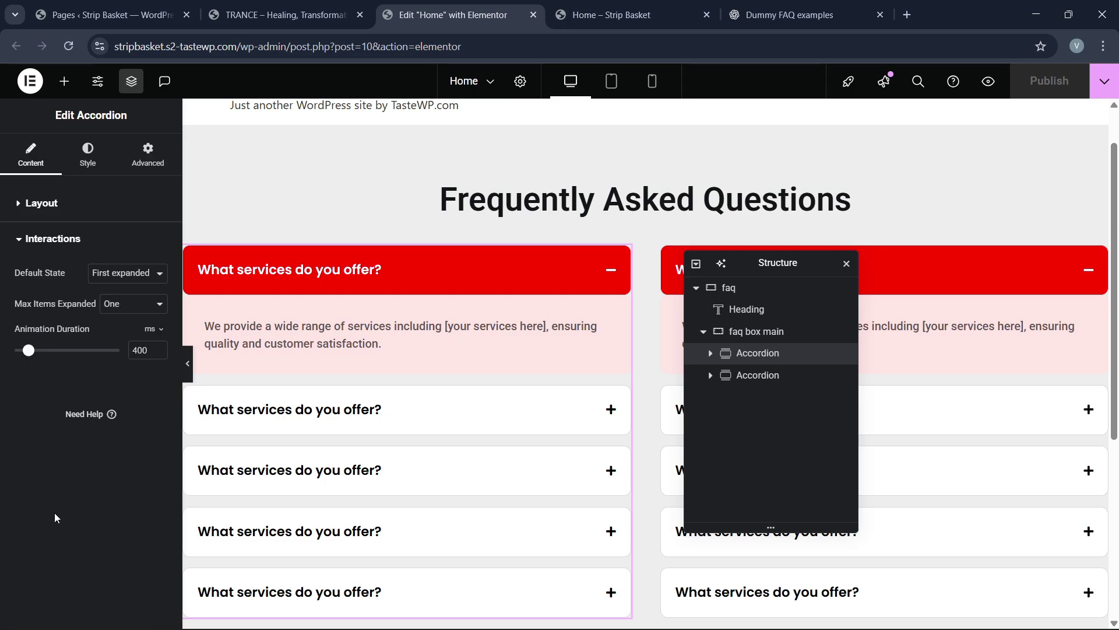
{"action": "left_click", "coordinate": [120, 274]}
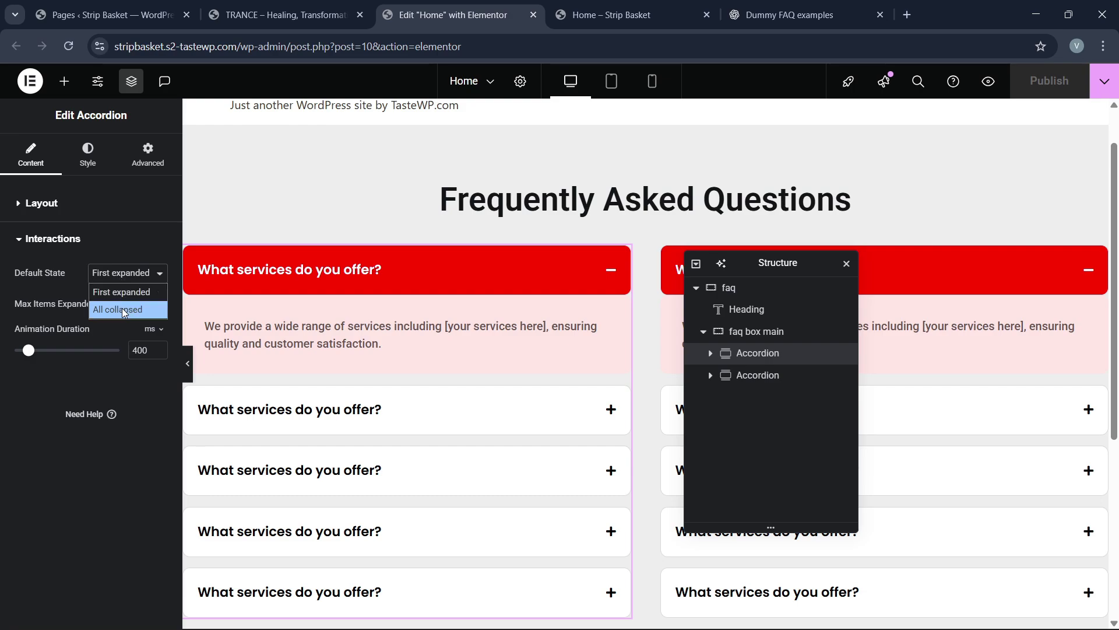
{"action": "left_click", "coordinate": [121, 309]}
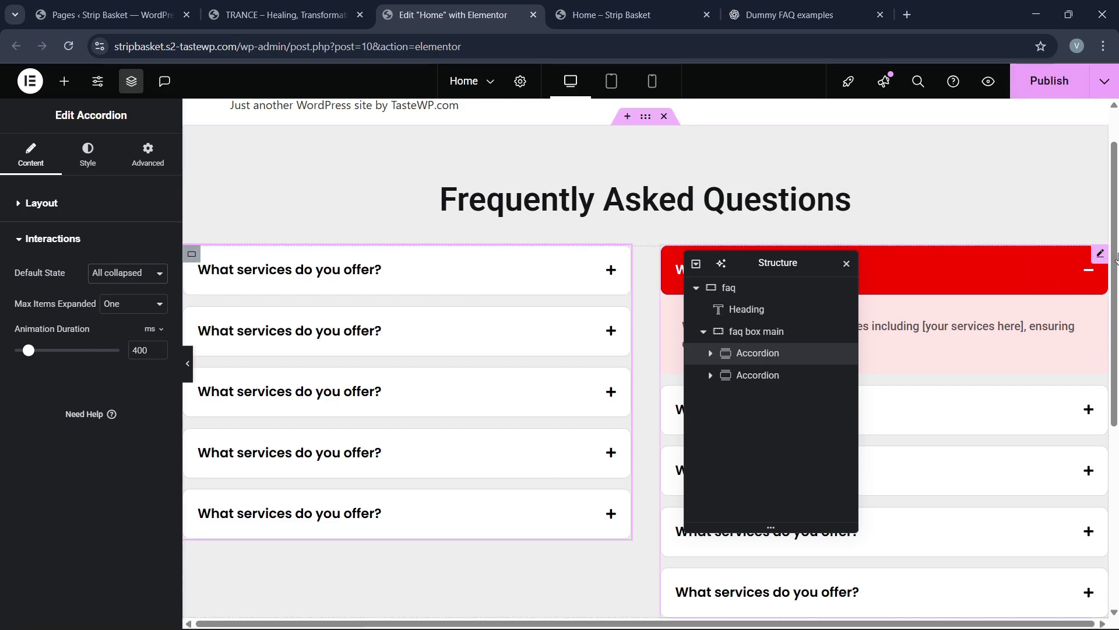
Set the right accordion's Default State to All collapsed too, then publish the page.
{"action": "left_click", "coordinate": [1100, 254]}
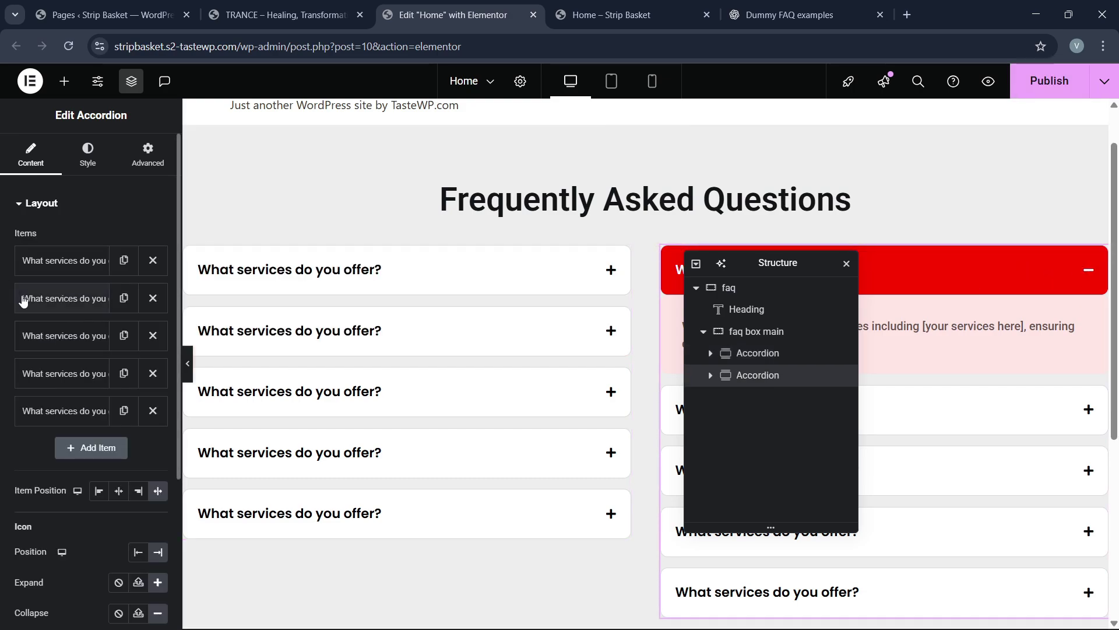
{"action": "scroll", "coordinate": [55, 490], "scroll_direction": "down", "scroll_amount": 2}
{"action": "scroll", "coordinate": [60, 560], "scroll_direction": "down", "scroll_amount": 1}
{"action": "left_click", "coordinate": [55, 525]}
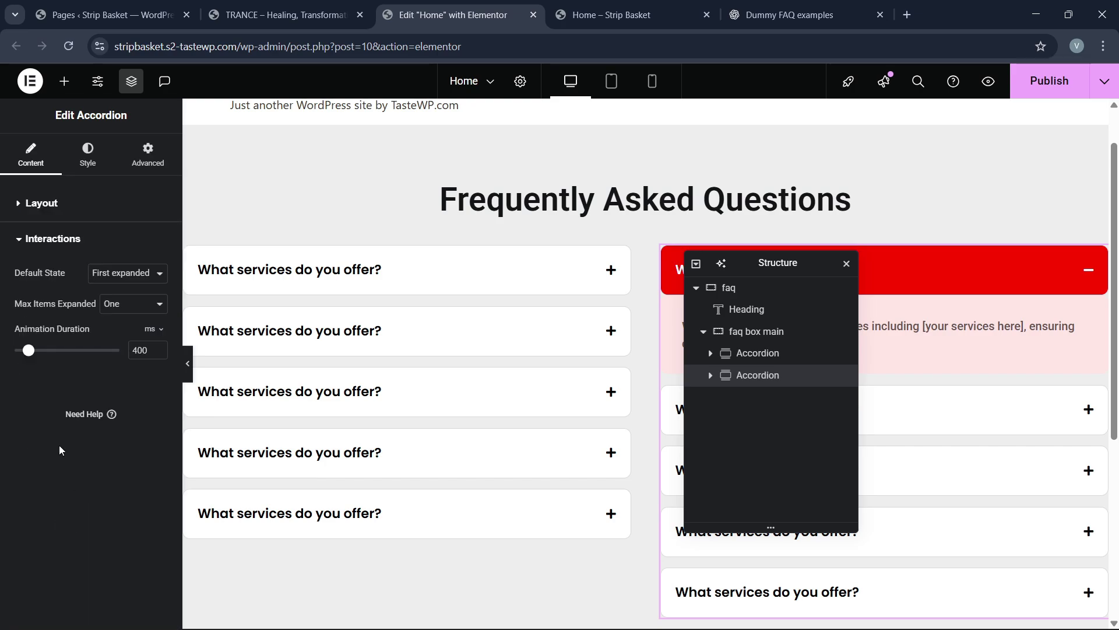
{"action": "left_click", "coordinate": [135, 275]}
{"action": "left_click", "coordinate": [119, 309]}
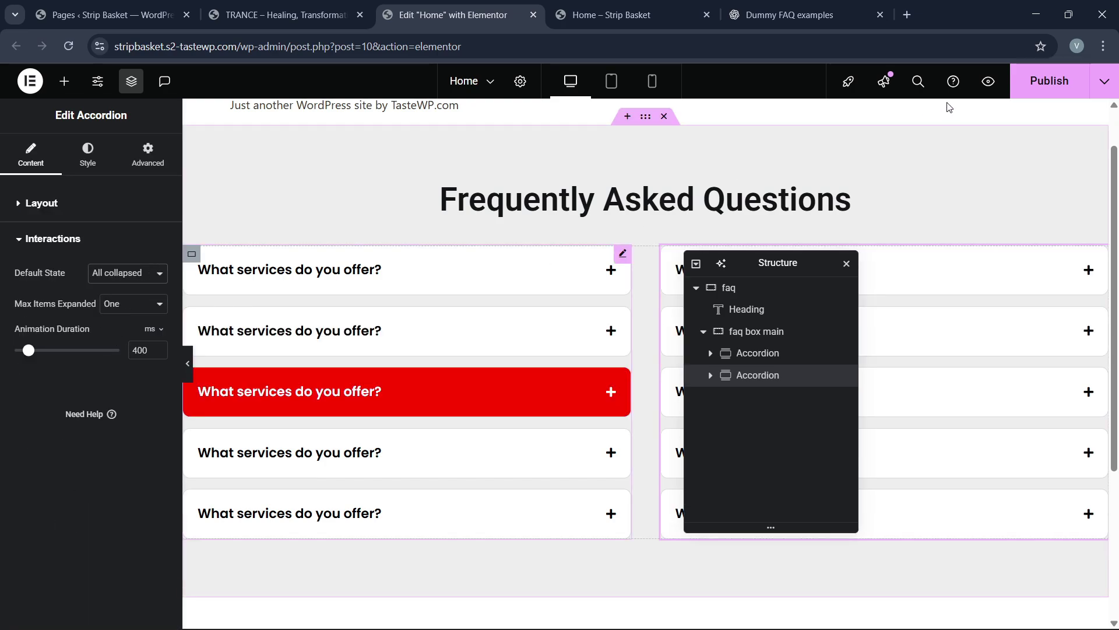
{"action": "left_click", "coordinate": [1039, 76]}
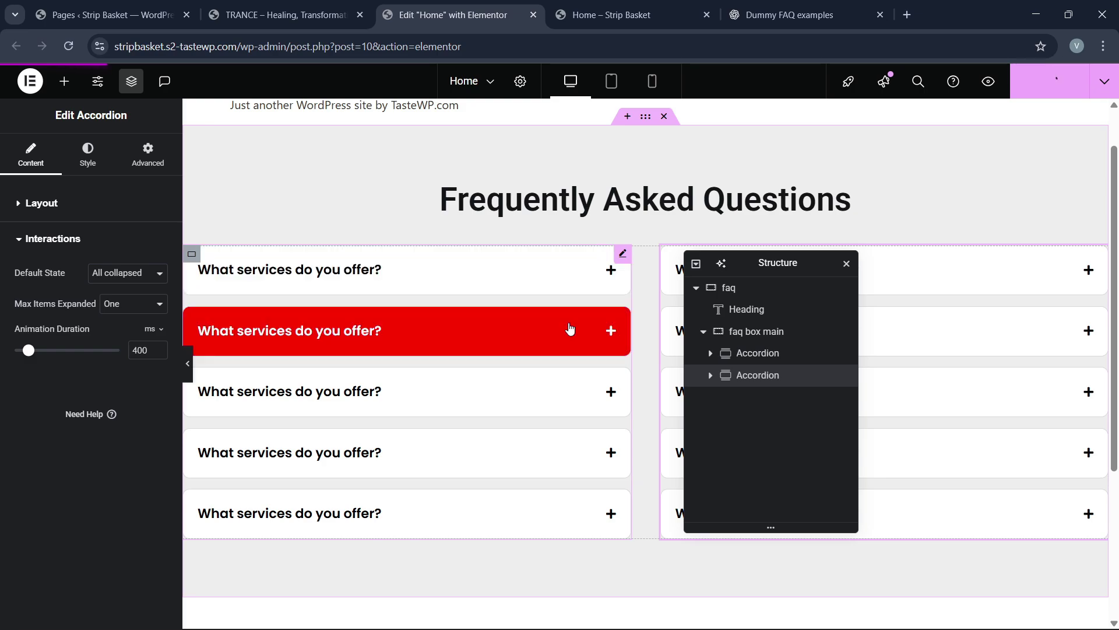
{"action": "left_click", "coordinate": [655, 5]}
{"action": "left_click", "coordinate": [291, 57]}
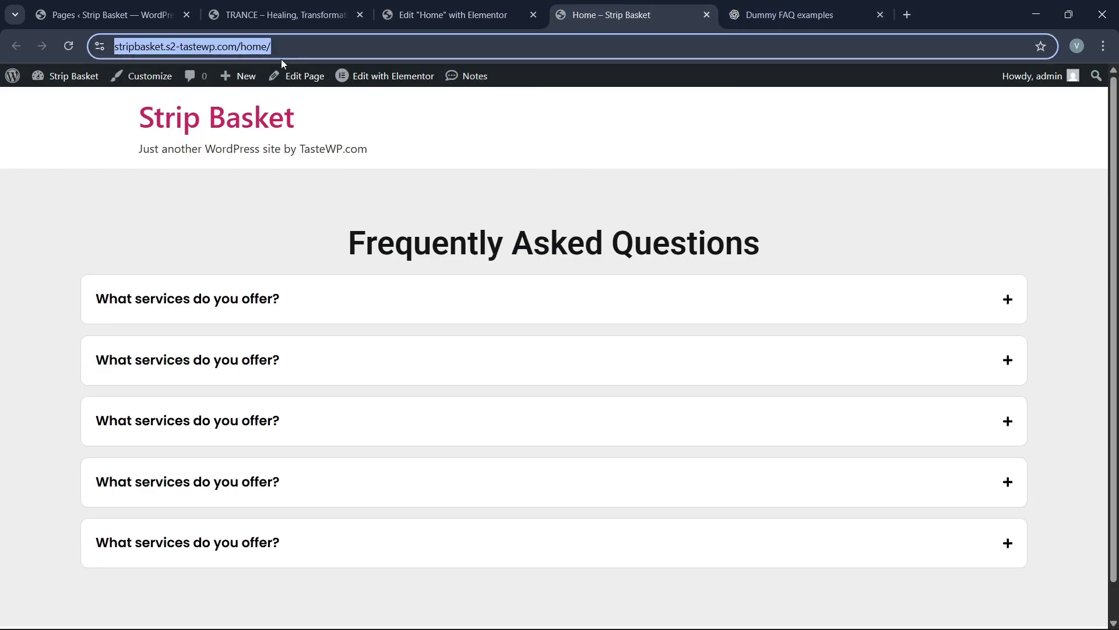
{"action": "key", "text": "Return"}
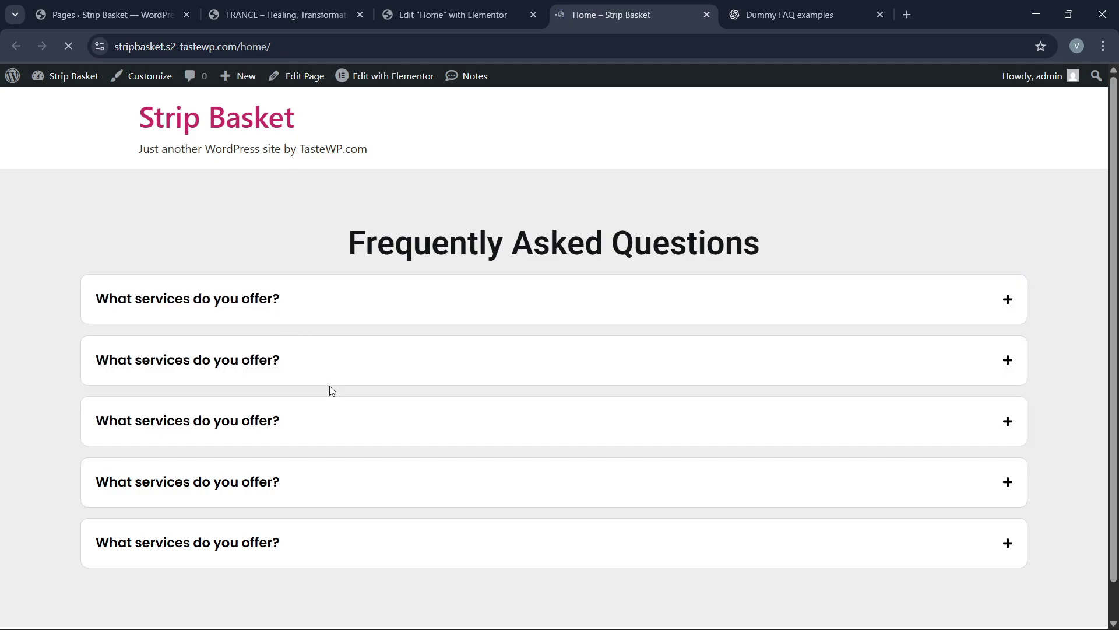
{"action": "left_click", "coordinate": [362, 330]}
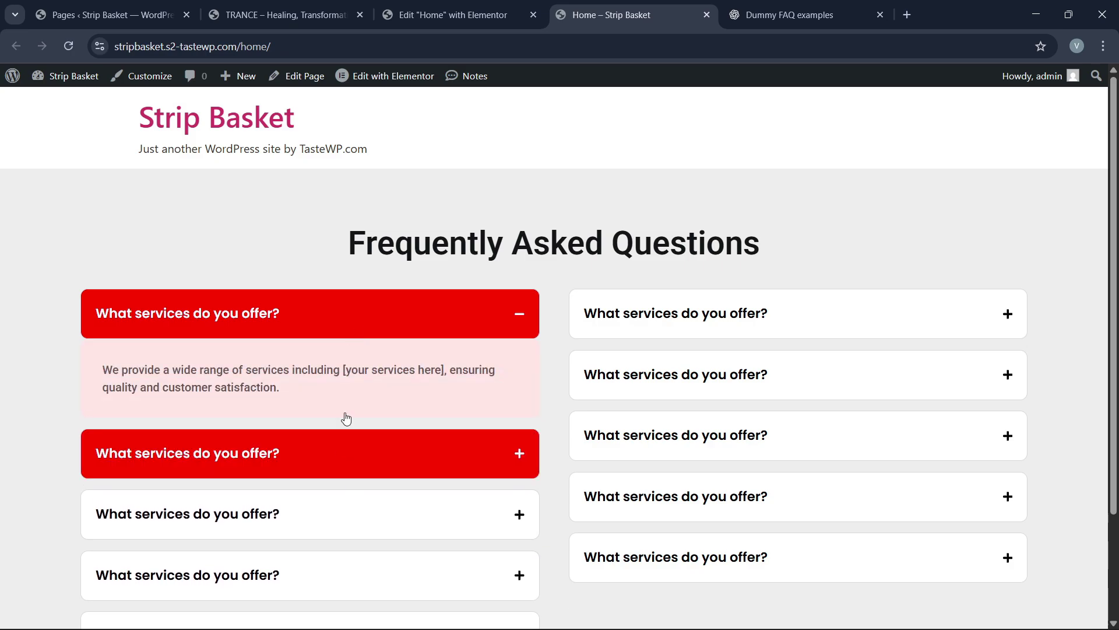
{"action": "left_click", "coordinate": [490, 324]}
{"action": "left_click", "coordinate": [701, 330]}
{"action": "left_click", "coordinate": [717, 318]}
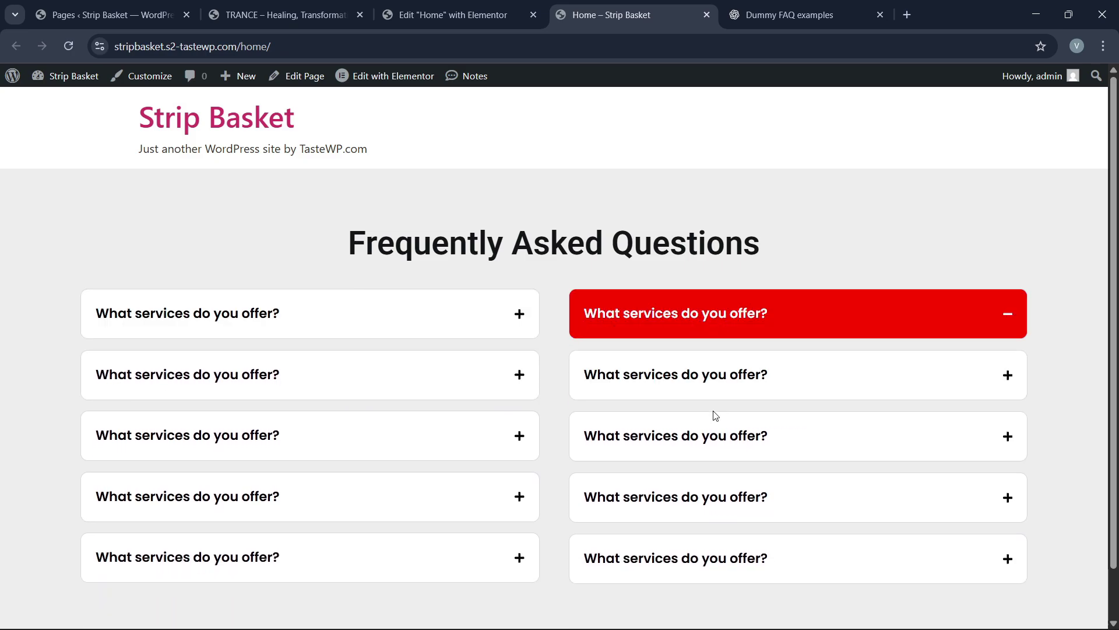
{"action": "left_click", "coordinate": [722, 442]}
{"action": "left_click", "coordinate": [722, 443]}
{"action": "left_click", "coordinate": [465, 446]}
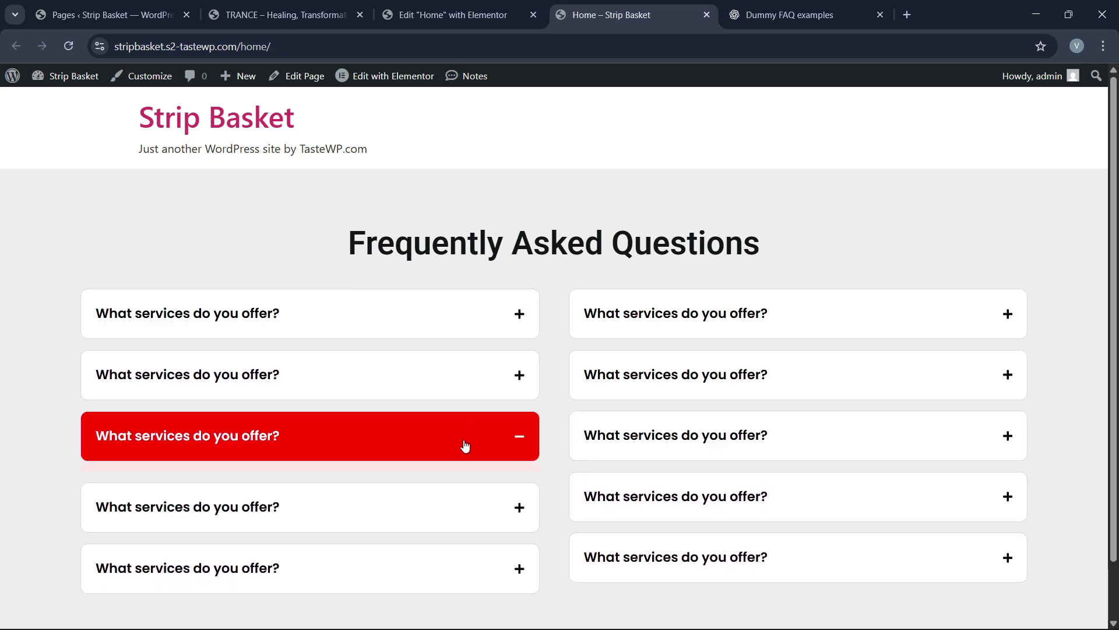
{"action": "left_click", "coordinate": [437, 451]}
Return to the editor and switch to the Mobile preview.
{"action": "left_click", "coordinate": [453, 15]}
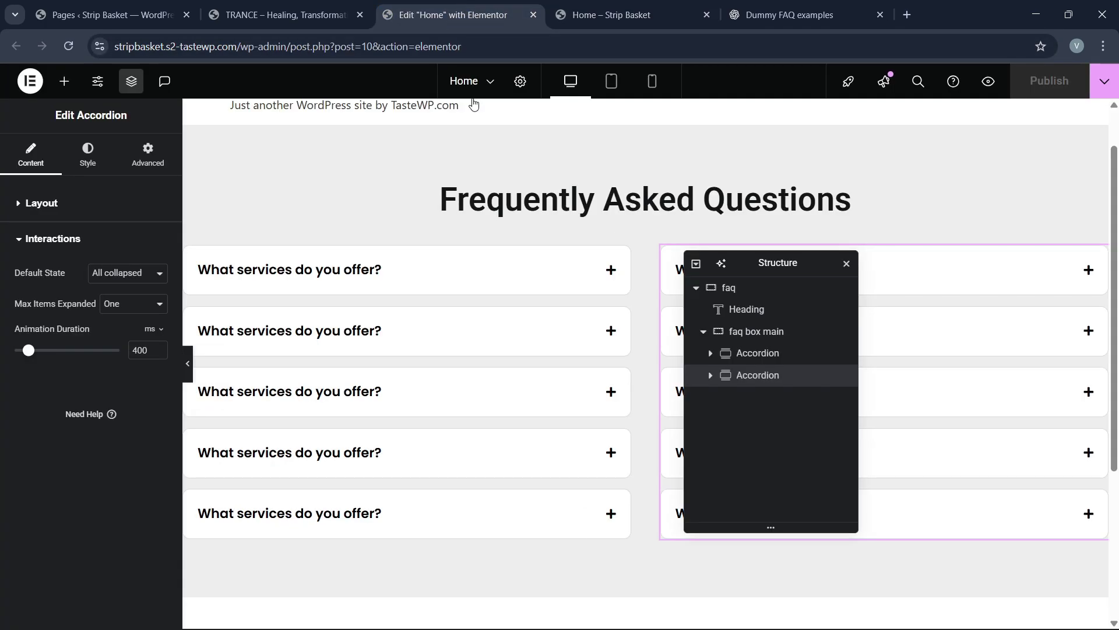
{"action": "left_click", "coordinate": [650, 92]}
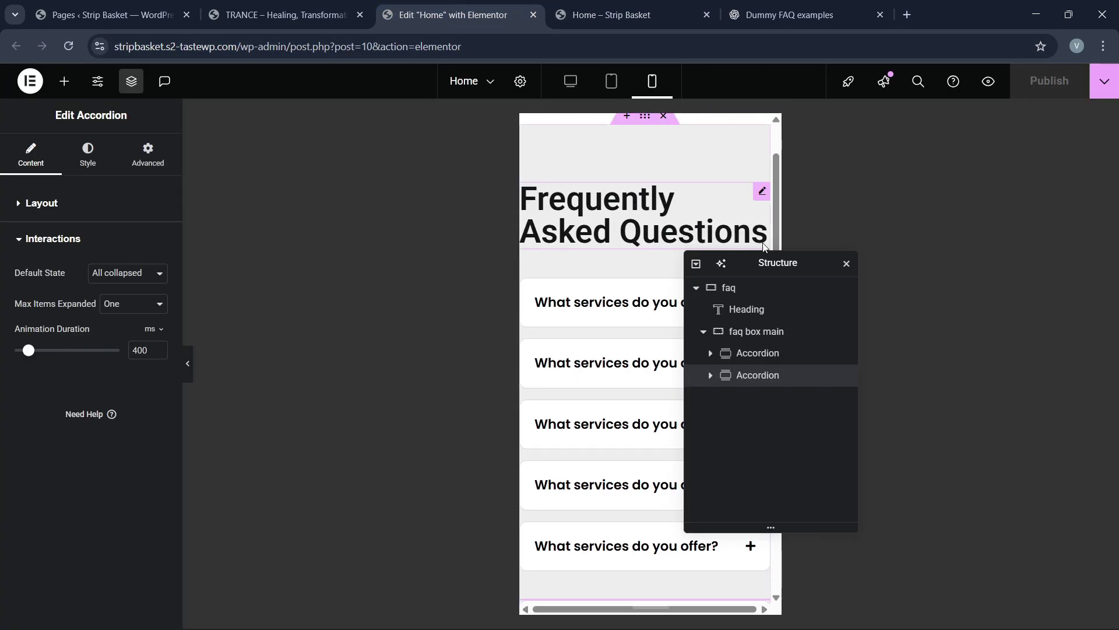
{"action": "left_click_drag", "start_coordinate": [769, 270], "coordinate": [631, 284]}
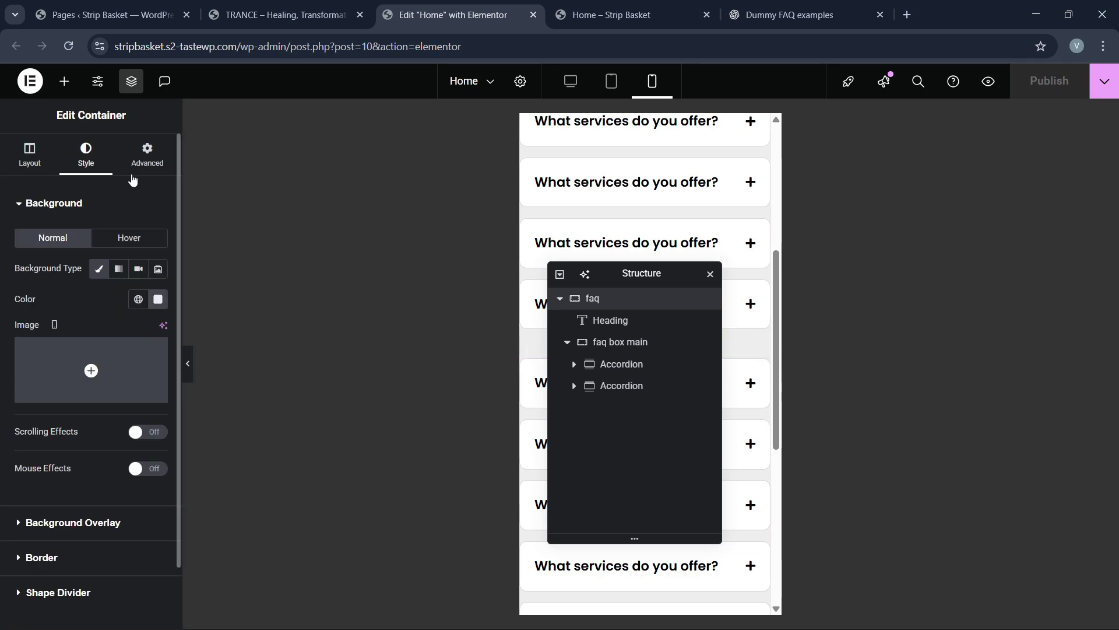
Set the FAQ container's mobile padding to 60, 20, 60, 20 px.
{"action": "left_click", "coordinate": [147, 155]}
{"action": "left_click", "coordinate": [158, 311]}
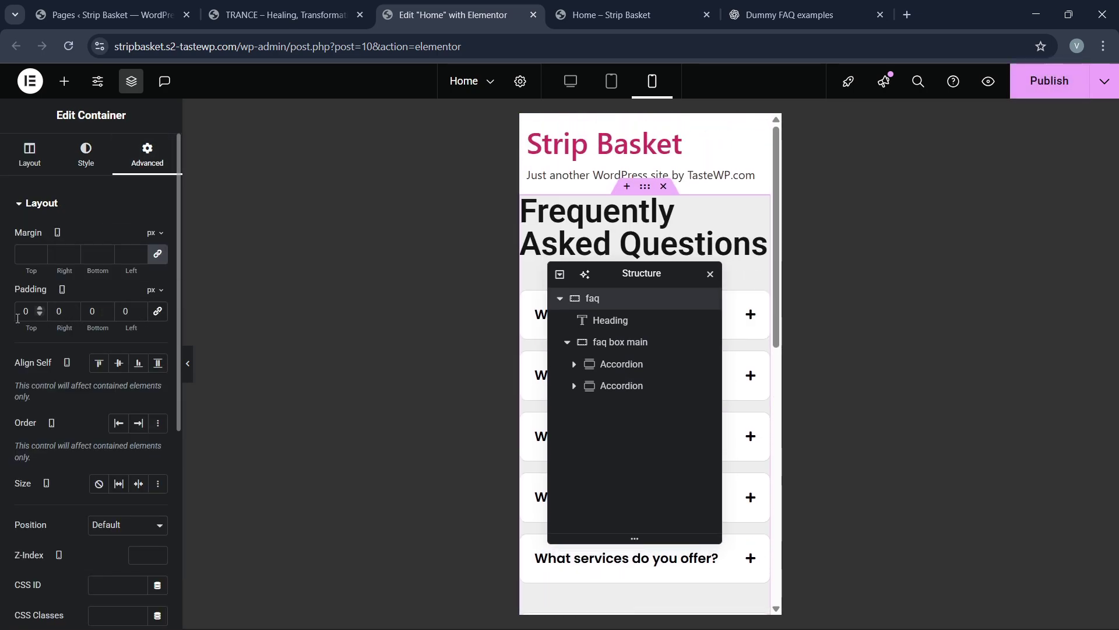
{"action": "type", "text": "200"}
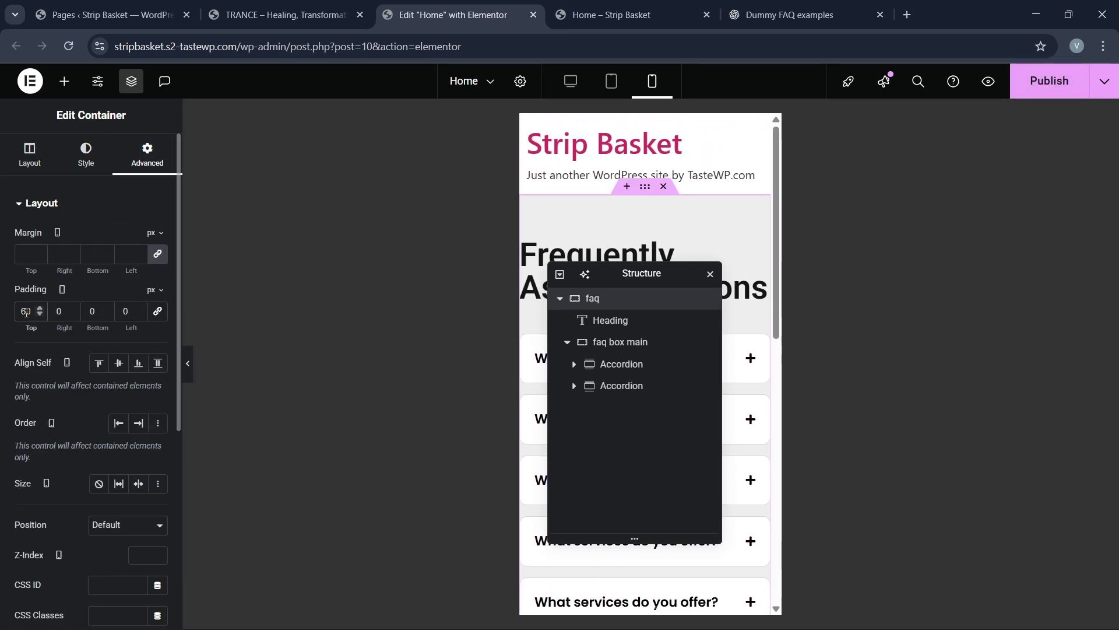
{"action": "key", "text": "BackSpace"}
{"action": "key", "text": "BackSpace"}
{"action": "key", "text": "BackSpace"}
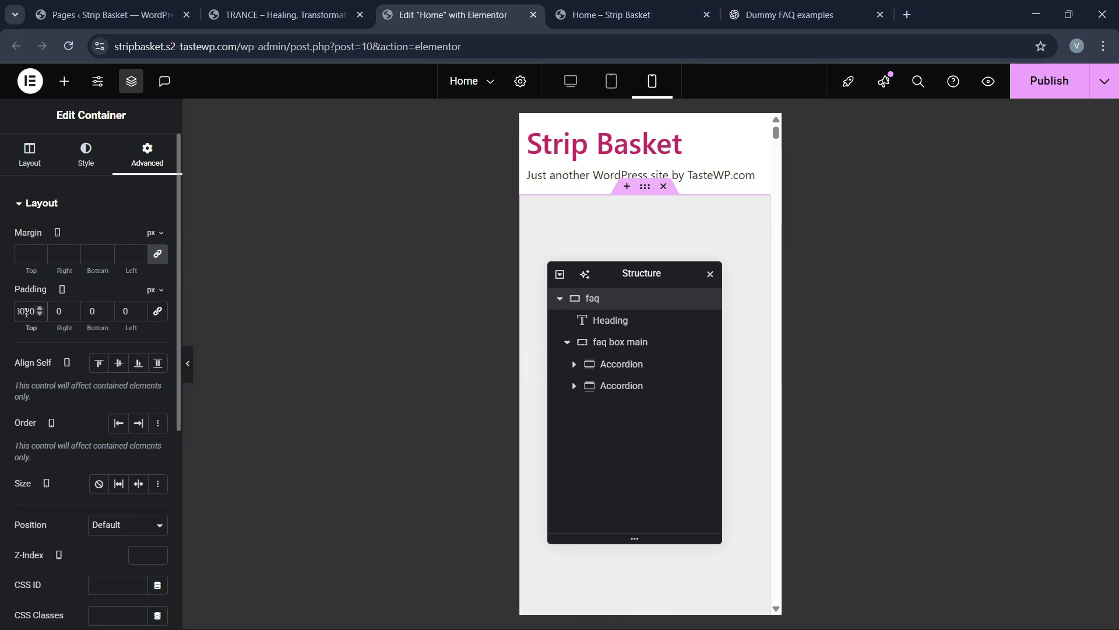
{"action": "type", "text": "060"}
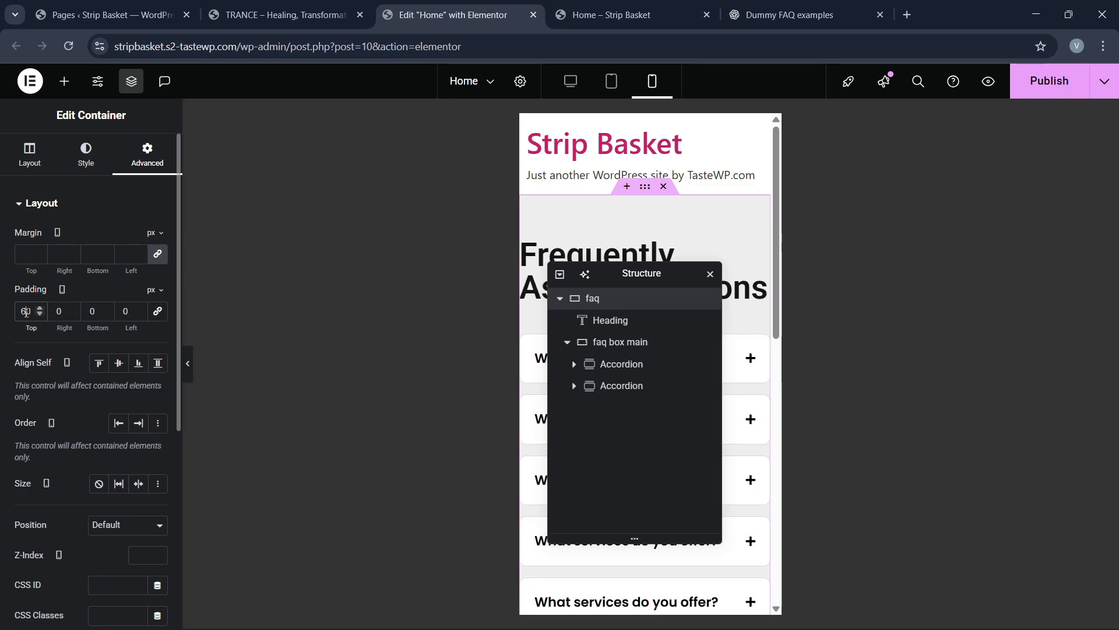
{"action": "double_click", "coordinate": [60, 310]}
{"action": "type", "text": "20"}
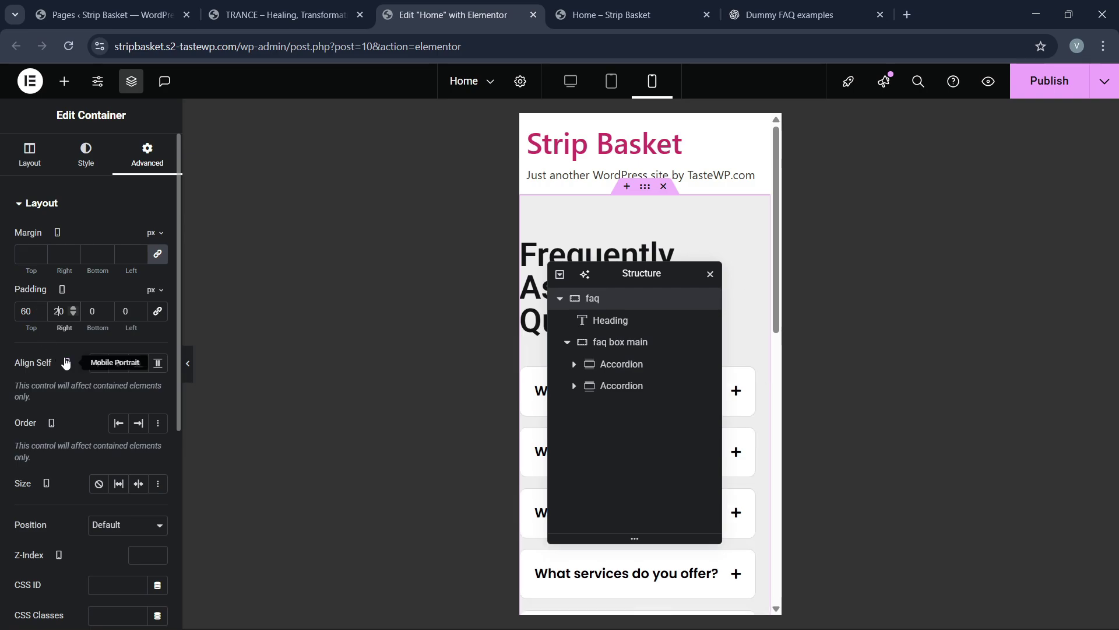
{"action": "left_click", "coordinate": [90, 317]}
{"action": "type", "text": "6"}
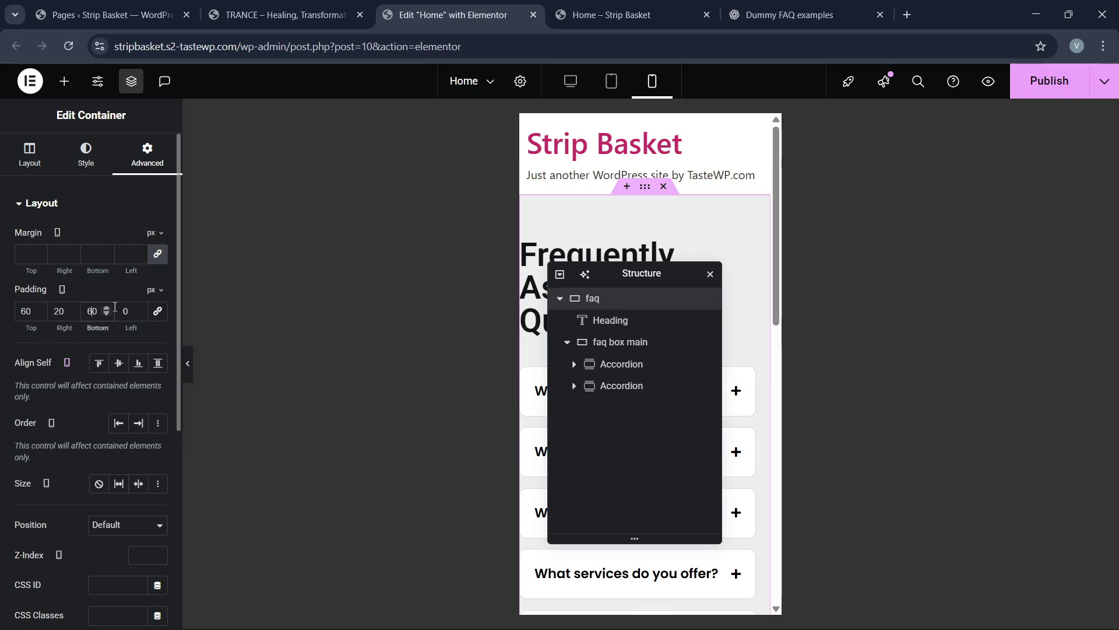
{"action": "left_click", "coordinate": [120, 311]}
{"action": "type", "text": "2"}
Center the FAQ heading on mobile and set its typography size to 30 px.
{"action": "left_click_drag", "start_coordinate": [672, 276], "coordinate": [809, 287]}
{"action": "left_click", "coordinate": [747, 331]}
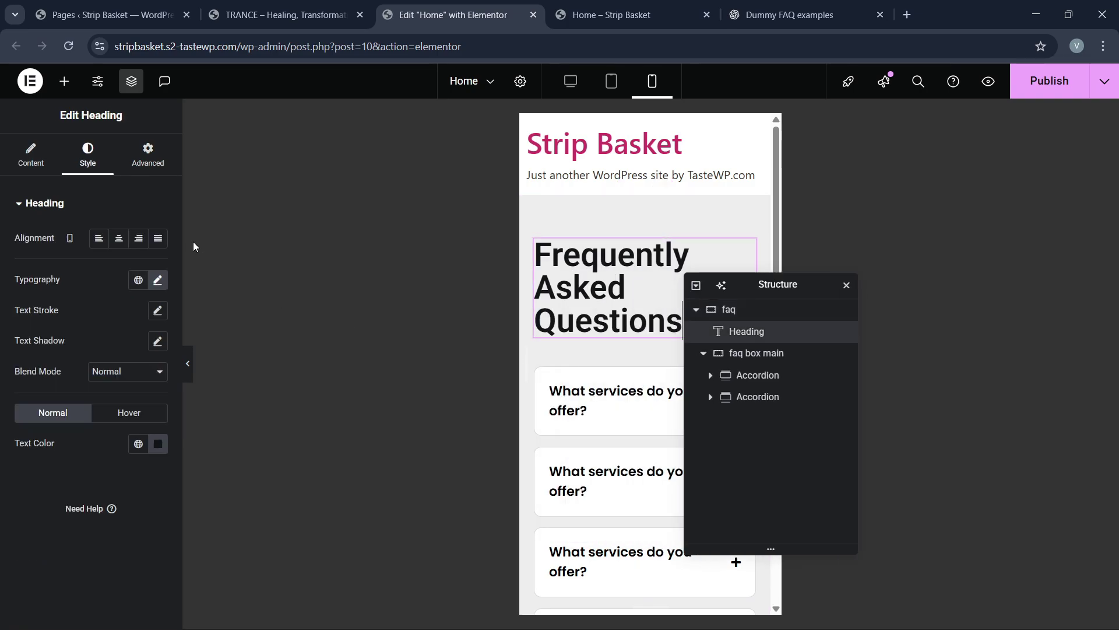
{"action": "left_click", "coordinate": [118, 237]}
{"action": "left_click", "coordinate": [157, 280]}
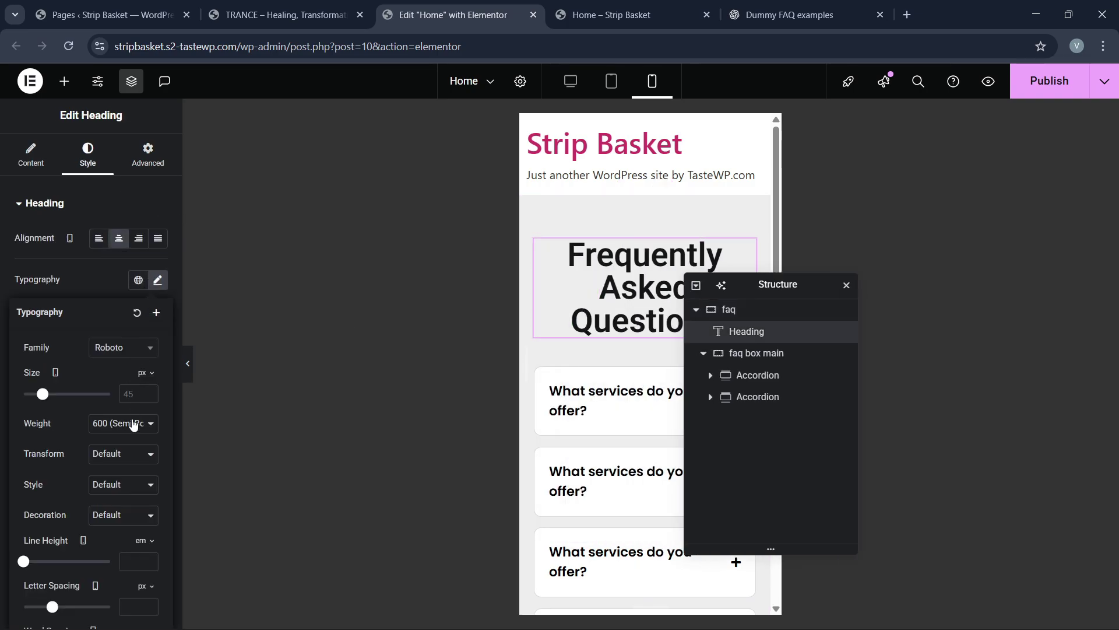
{"action": "left_click", "coordinate": [141, 391]}
{"action": "type", "text": "30"}
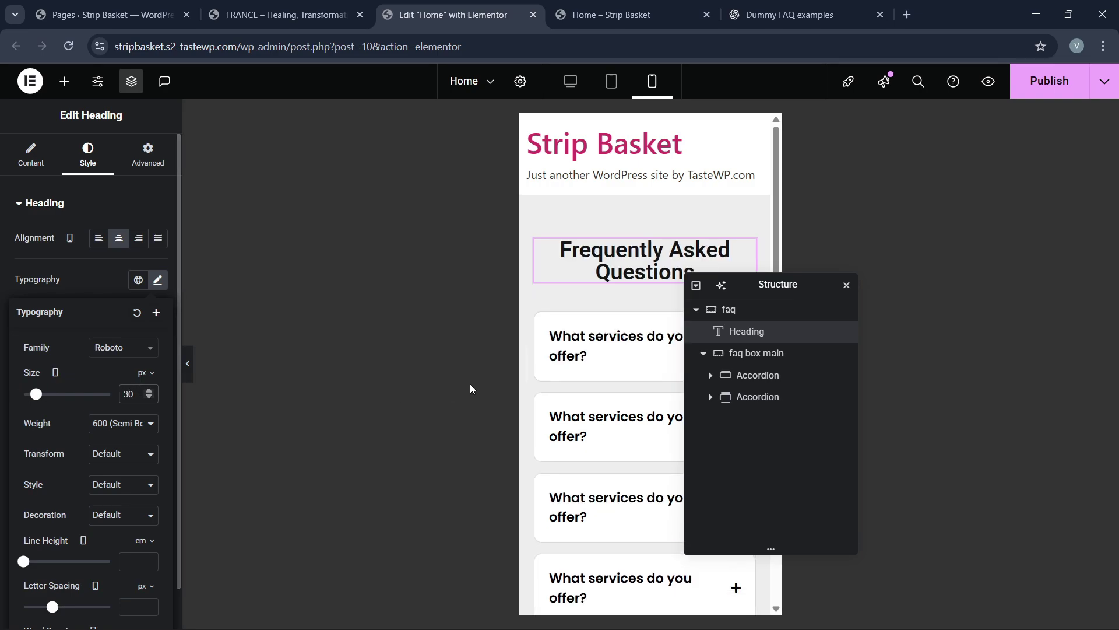
{"action": "scroll", "coordinate": [616, 415], "scroll_direction": "down", "scroll_amount": 5}
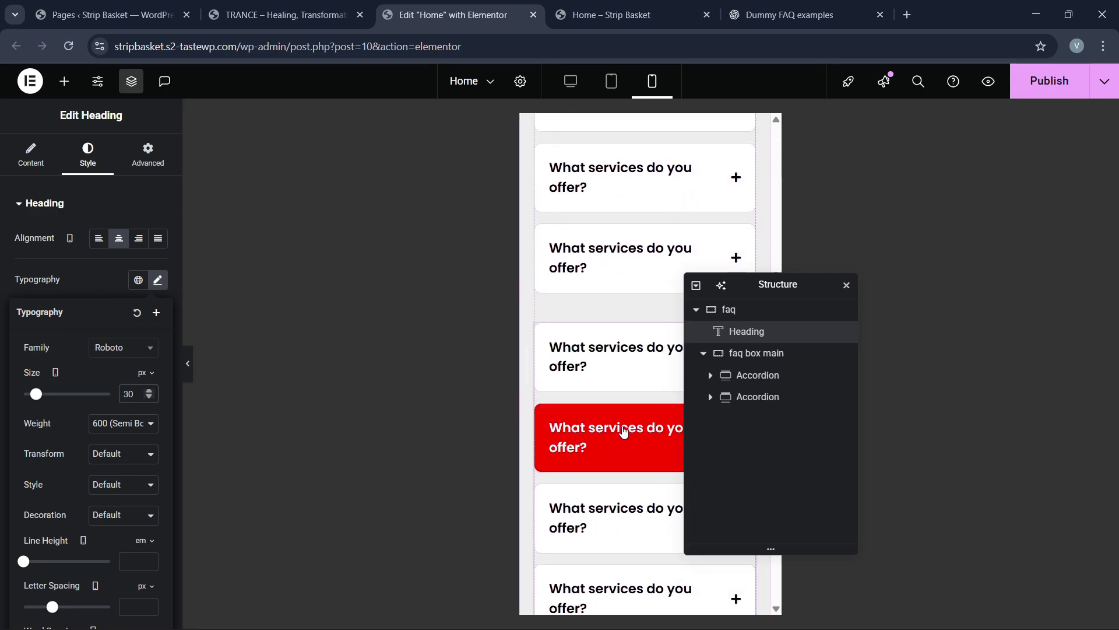
{"action": "scroll", "coordinate": [621, 430], "scroll_direction": "up", "scroll_amount": 5}
Publish the mobile changes, then reload the live Home – Strip Basket tab and scroll to the FAQ.
{"action": "left_click", "coordinate": [1050, 82]}
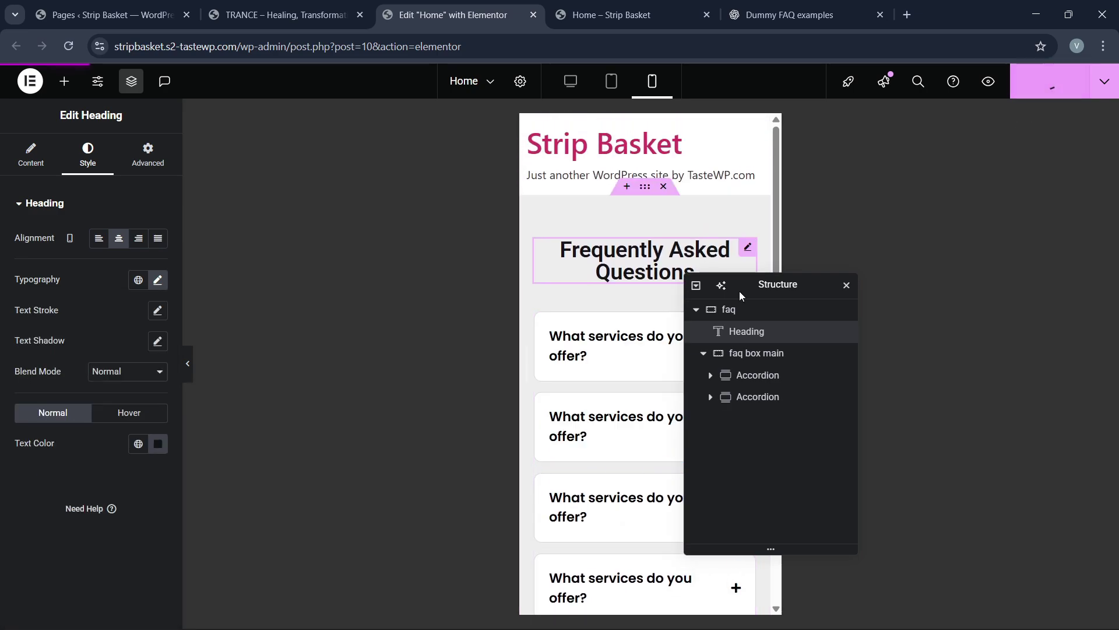
{"action": "left_click", "coordinate": [606, 14]}
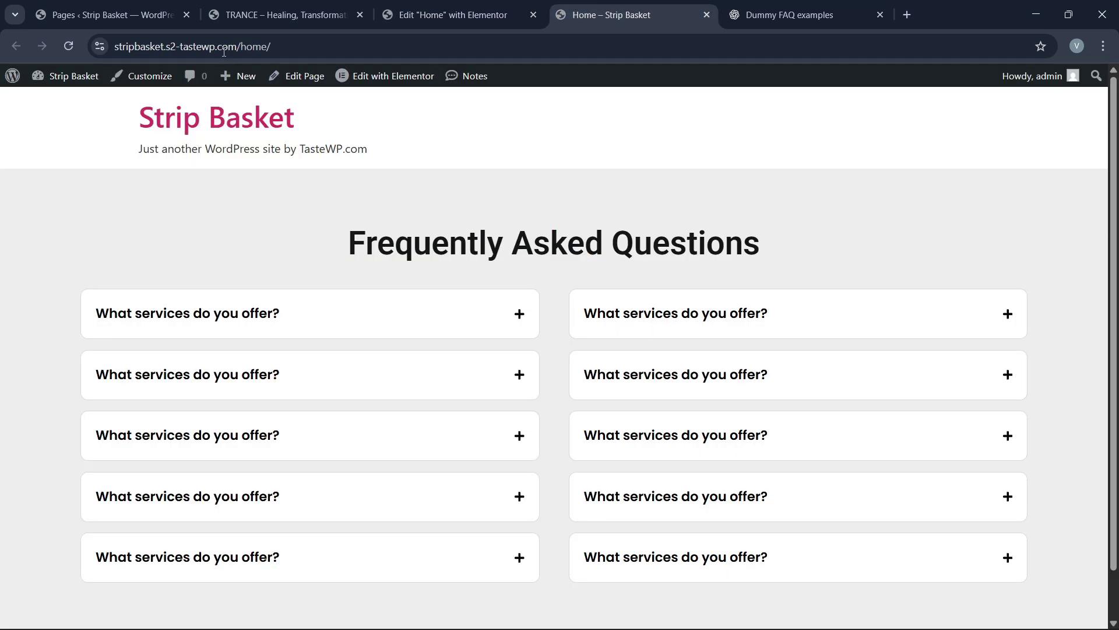
{"action": "left_click", "coordinate": [249, 51]}
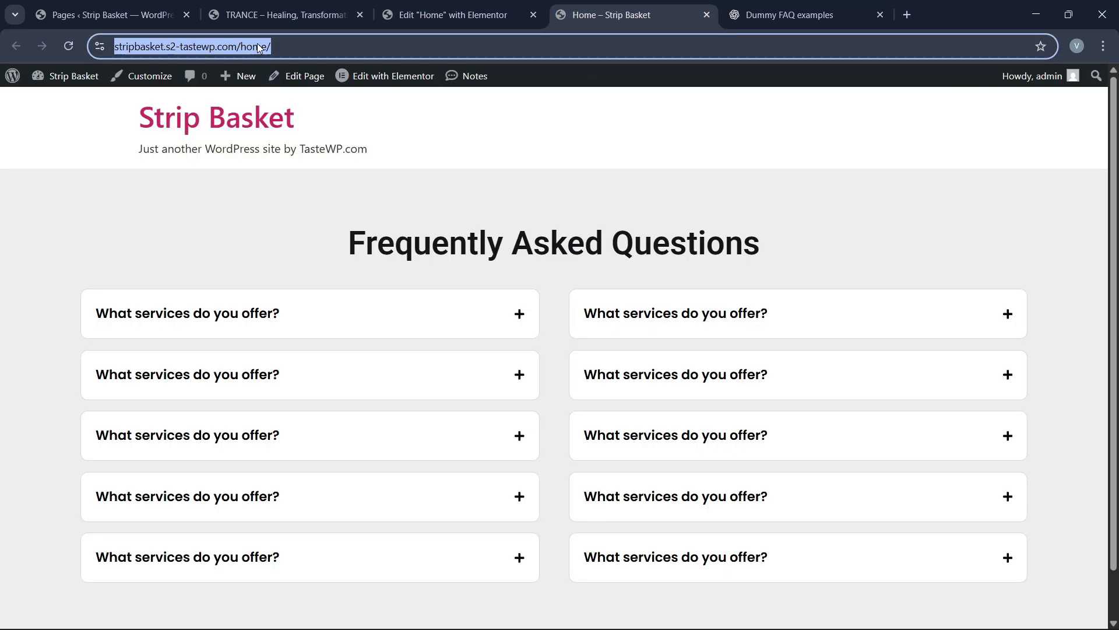
{"action": "key", "text": "Return"}
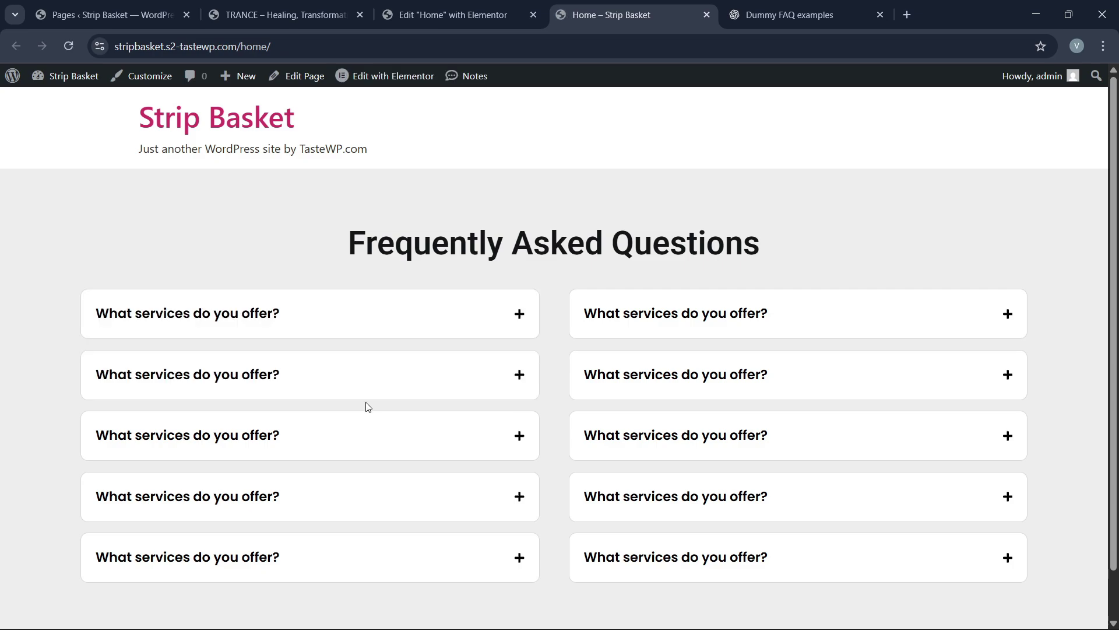
{"action": "scroll", "coordinate": [374, 400], "scroll_direction": "down", "scroll_amount": 1}
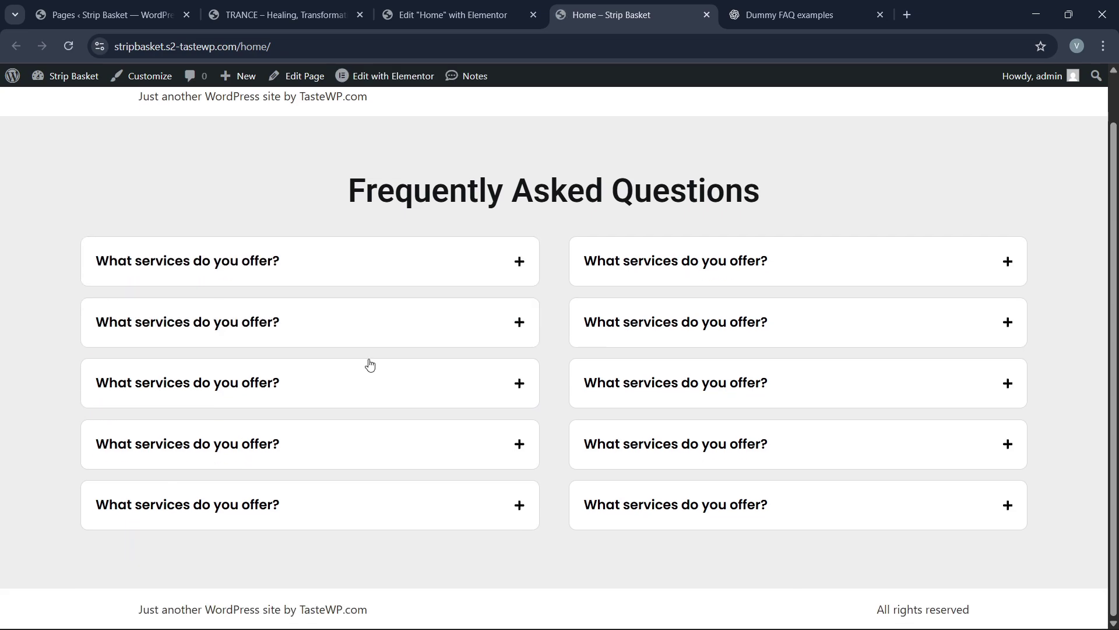